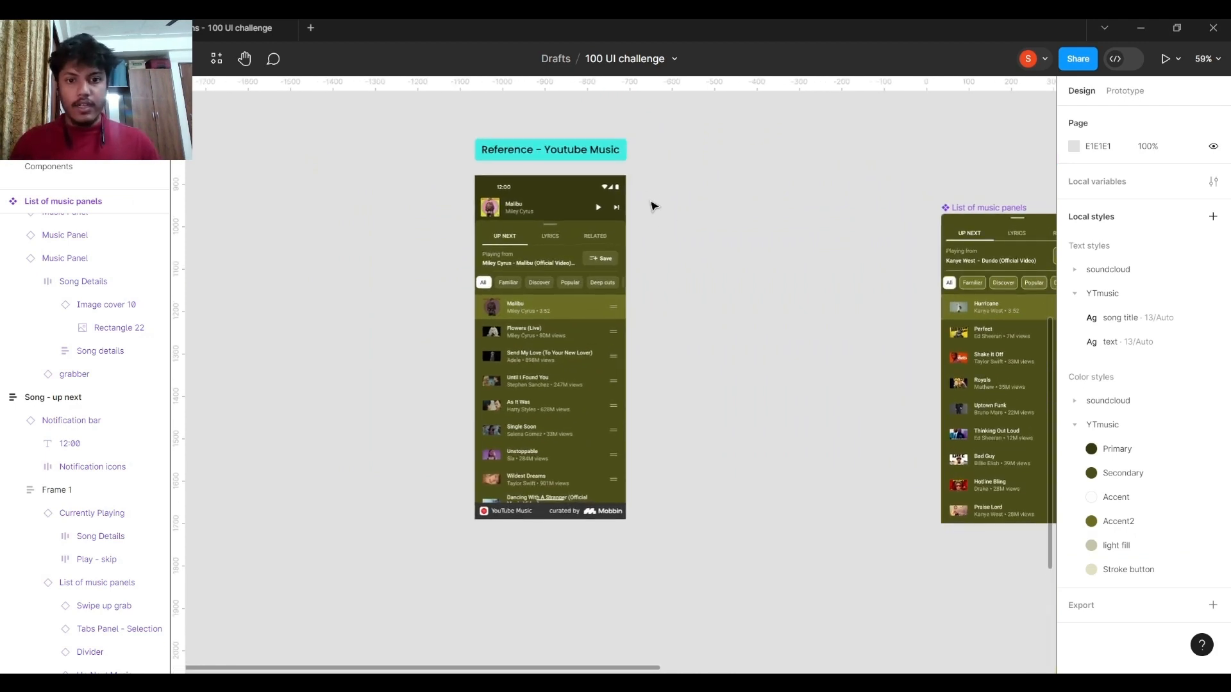
Examine the Youtube Music reference screen and compare it with the recreated Song - up next frame.
scroll(548, 359, "up", 3)
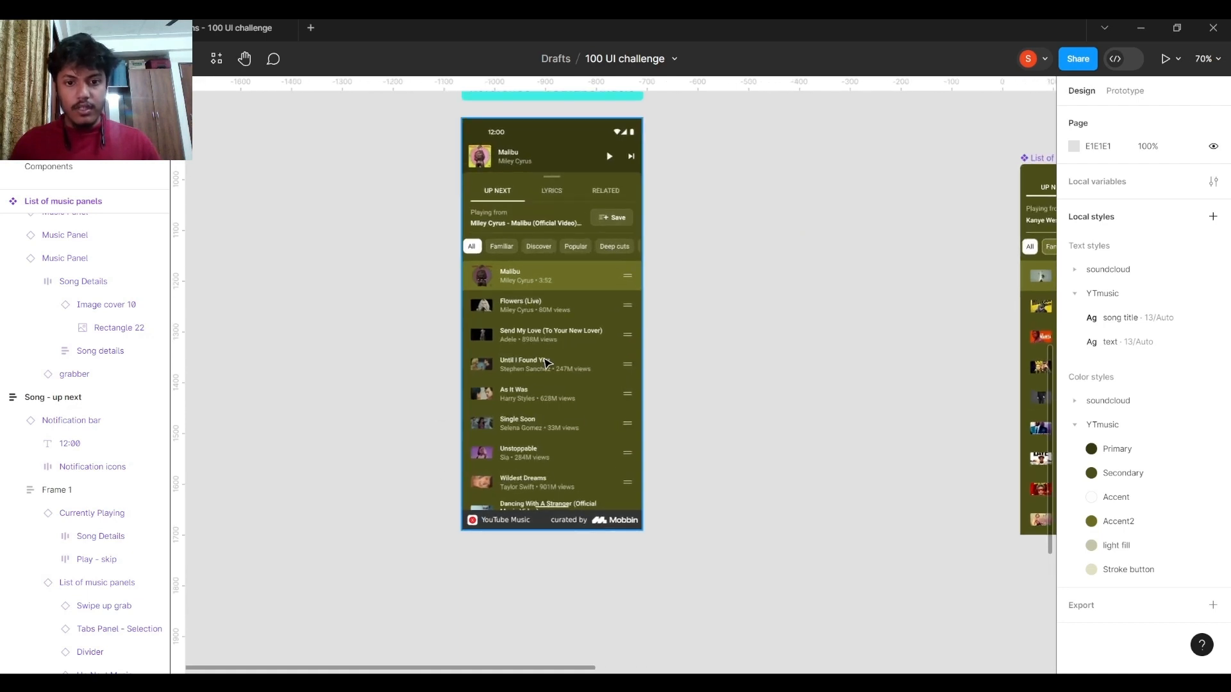
scroll(593, 344, "up", 1)
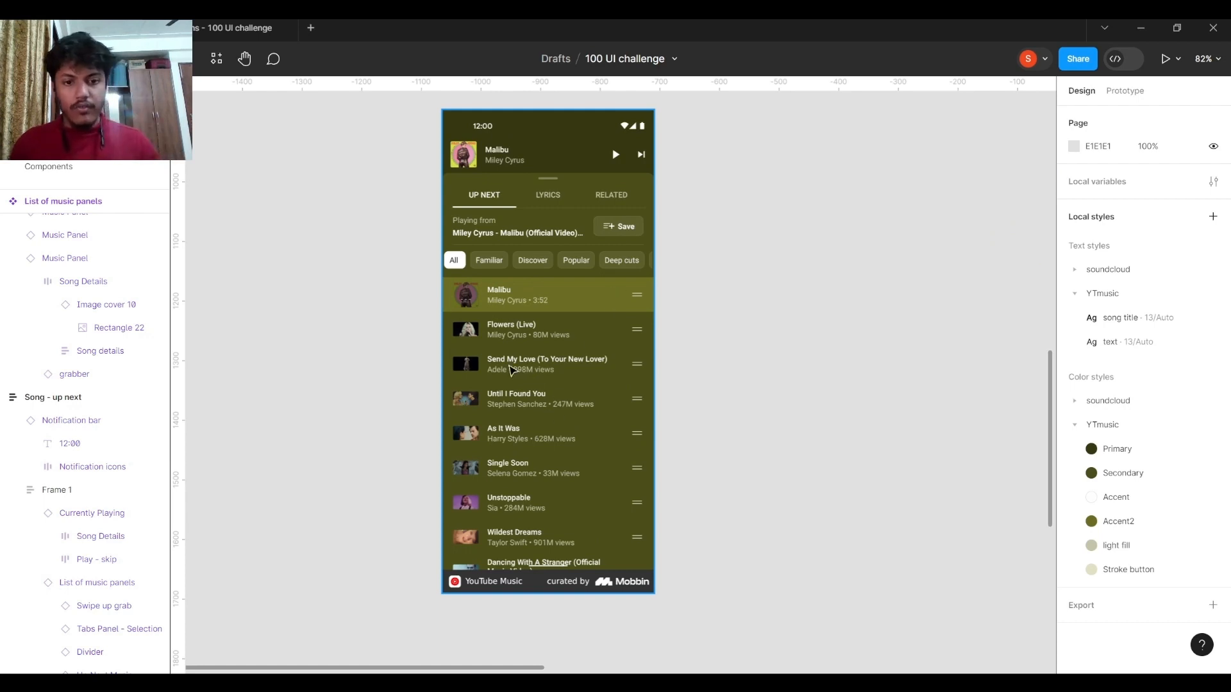
scroll(665, 265, "up", 2)
scroll(665, 265, "right", 2)
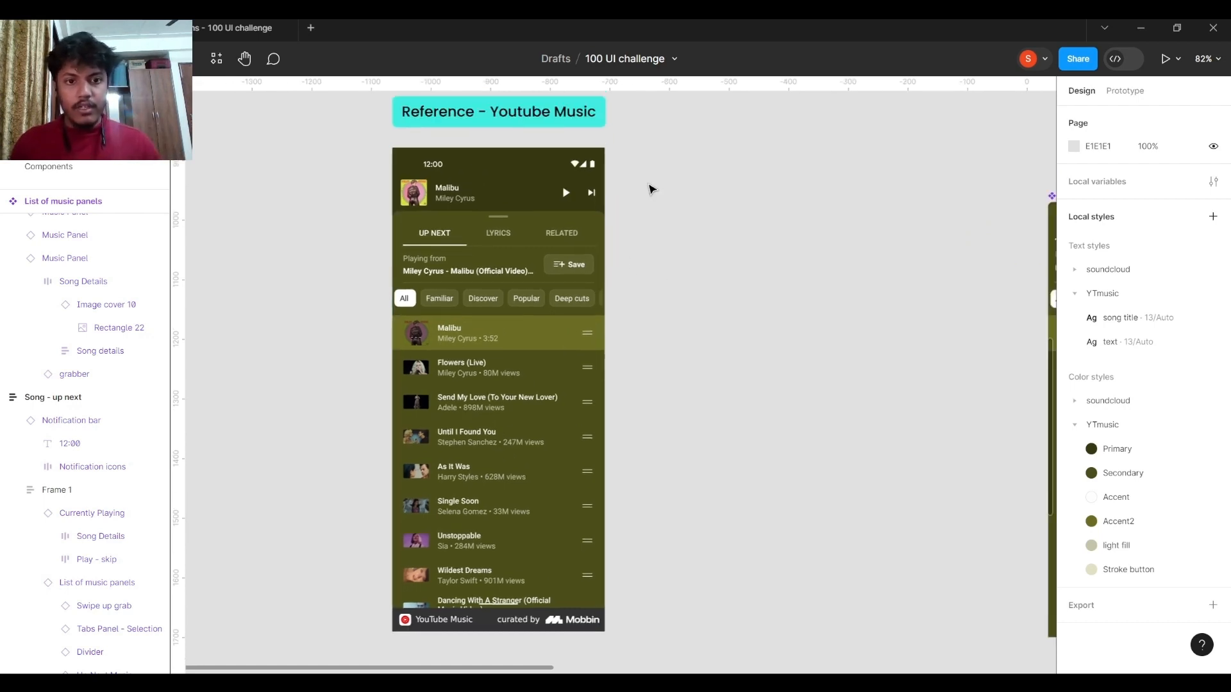
left_click_drag(855, 436, 511, 399)
scroll(467, 349, "down", 3)
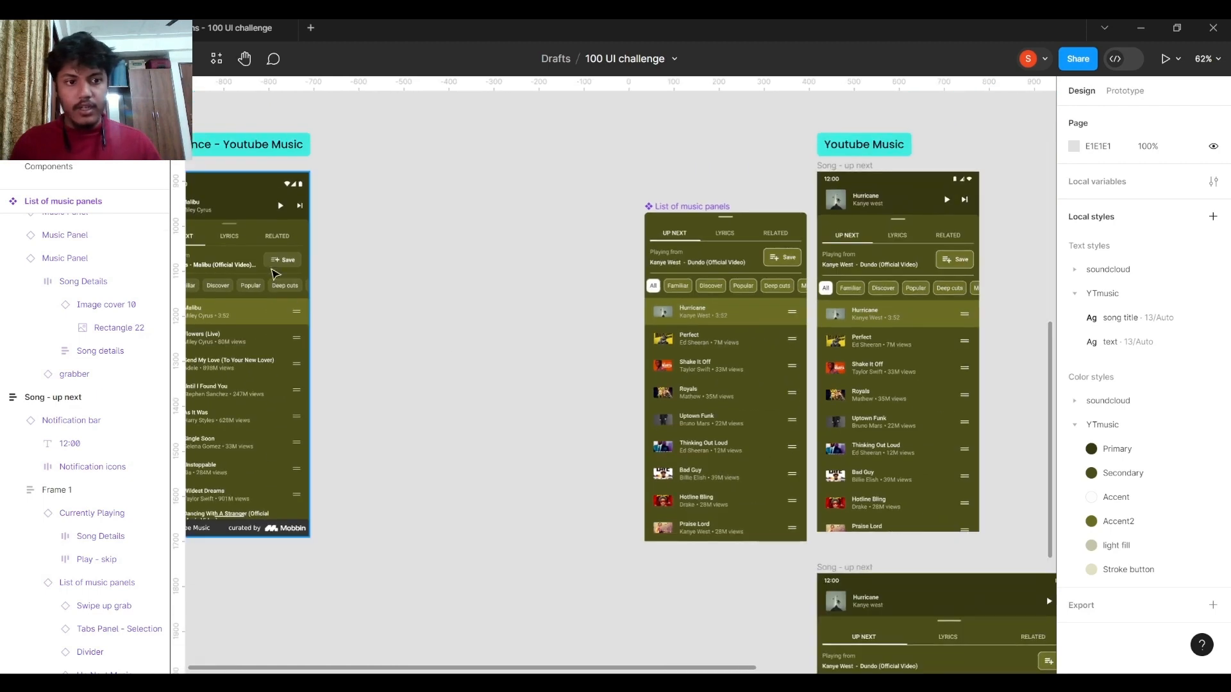
left_click_drag(295, 257, 628, 256)
scroll(760, 508, "right", 7)
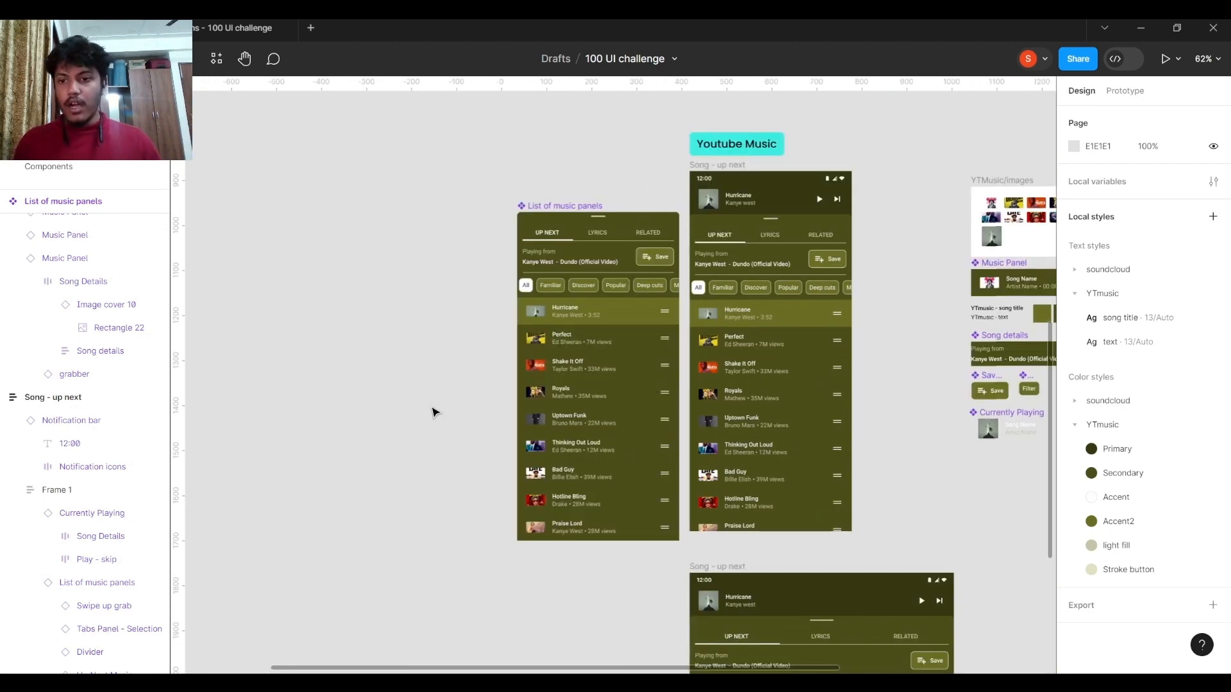
scroll(434, 412, "right", 3)
scroll(434, 411, "down", 1)
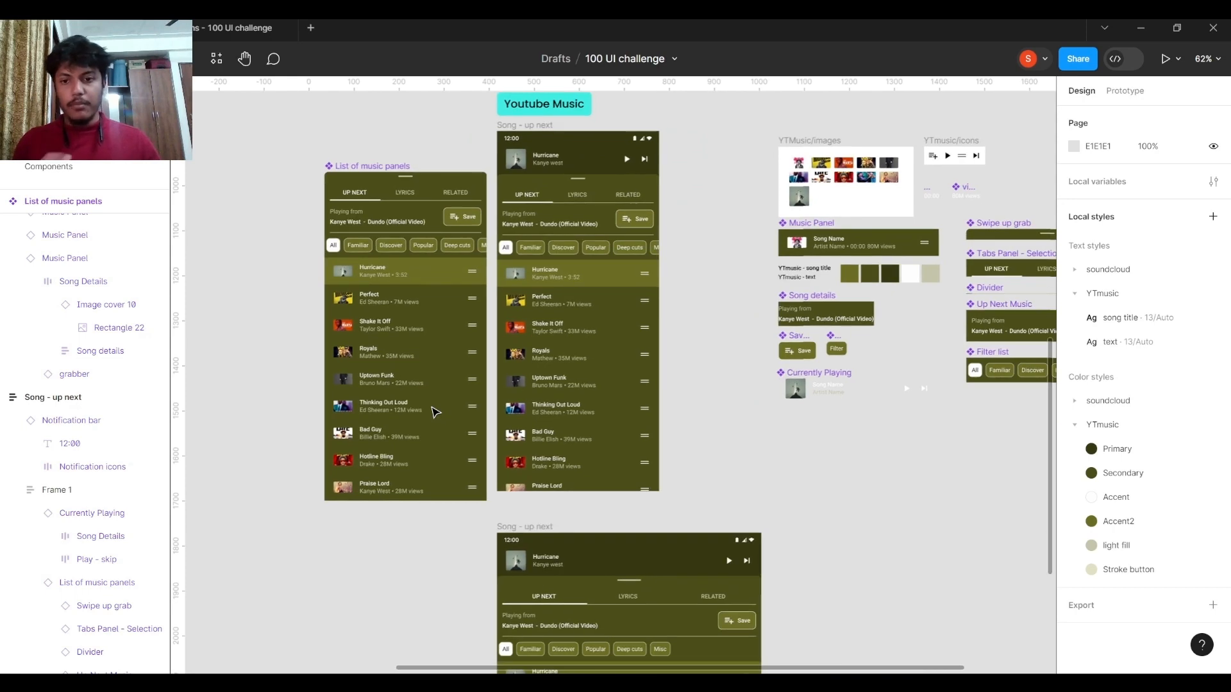
Examine the List of music panels component and the image, icon, Music Panel and button components beside the screens.
scroll(451, 324, "up", 5)
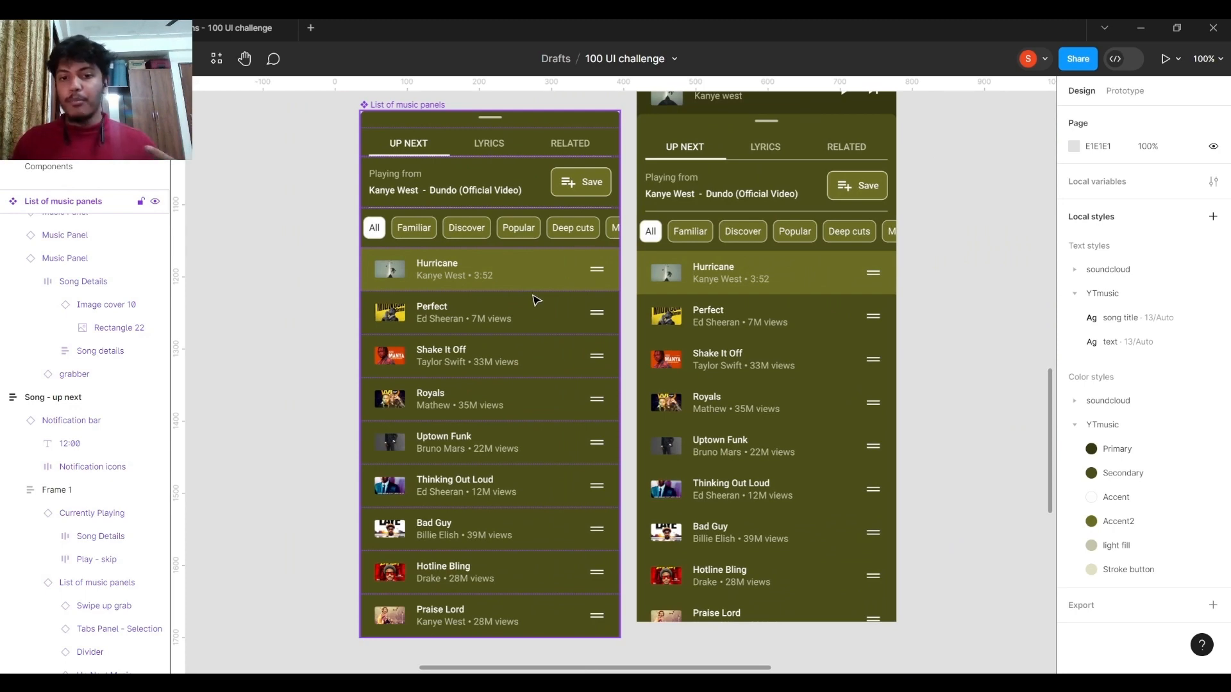
left_click_drag(838, 238, 525, 256)
scroll(653, 246, "down", 2)
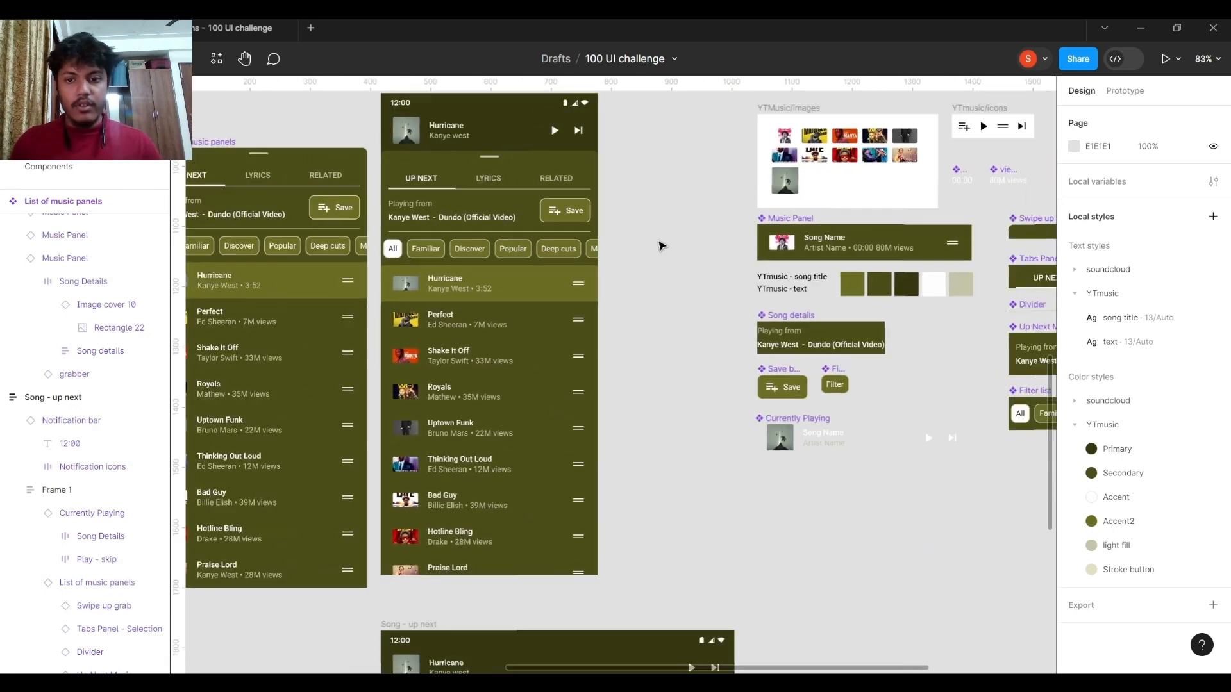
left_click_drag(691, 231, 570, 265)
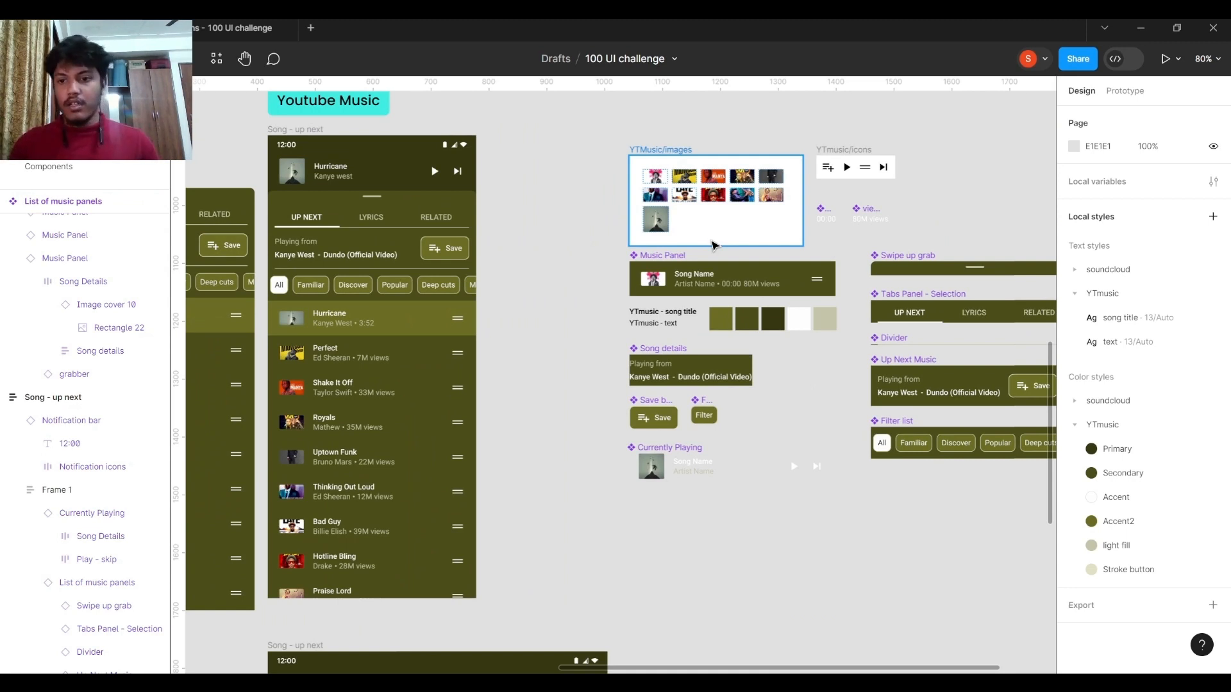
left_click_drag(755, 259, 698, 263)
scroll(696, 263, "up", 1)
left_click_drag(556, 278, 630, 276)
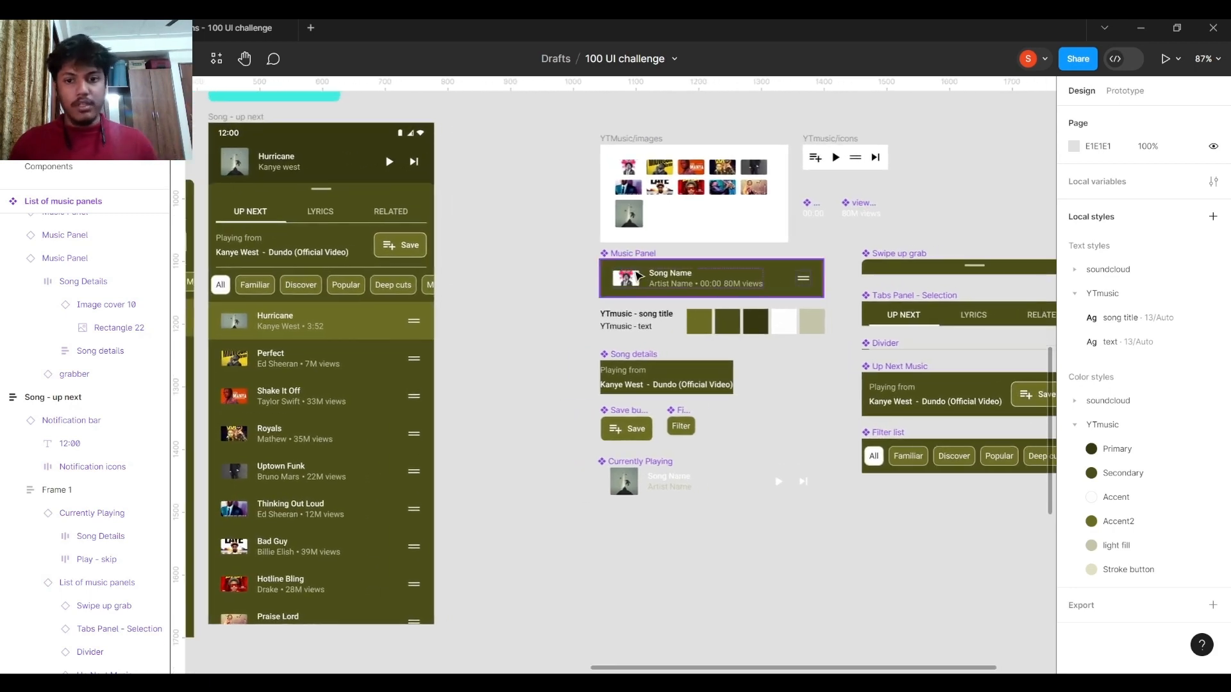
scroll(718, 259, "up", 3)
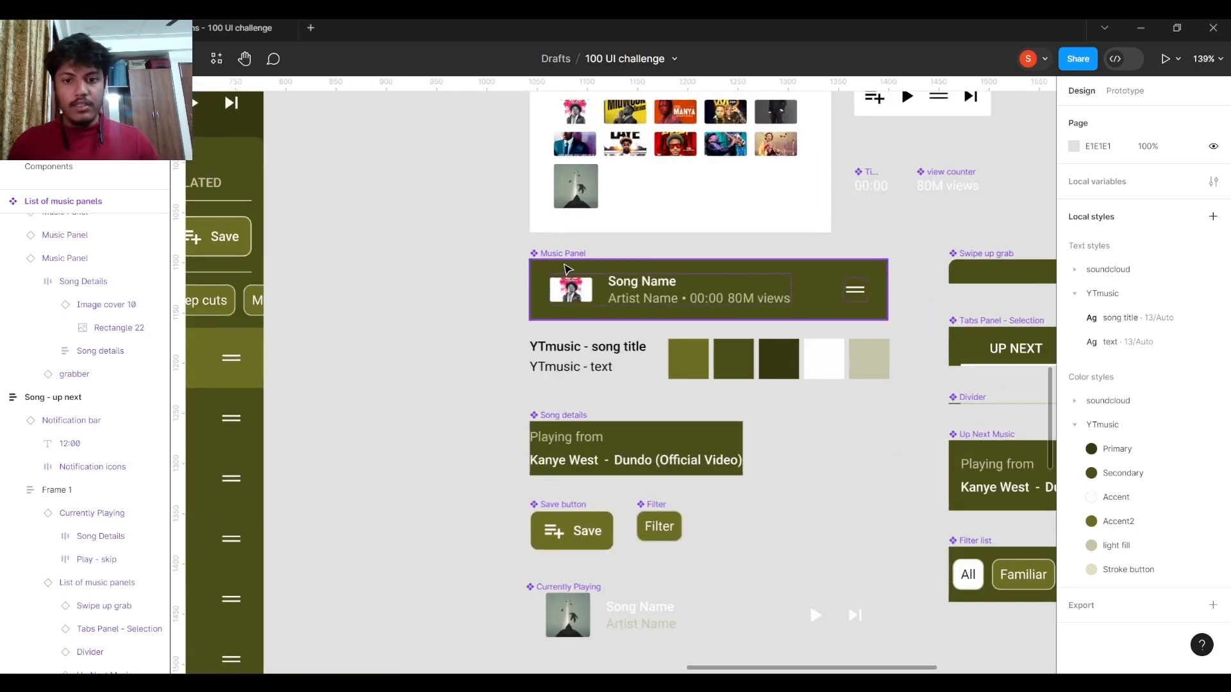
scroll(596, 270, "left", 5)
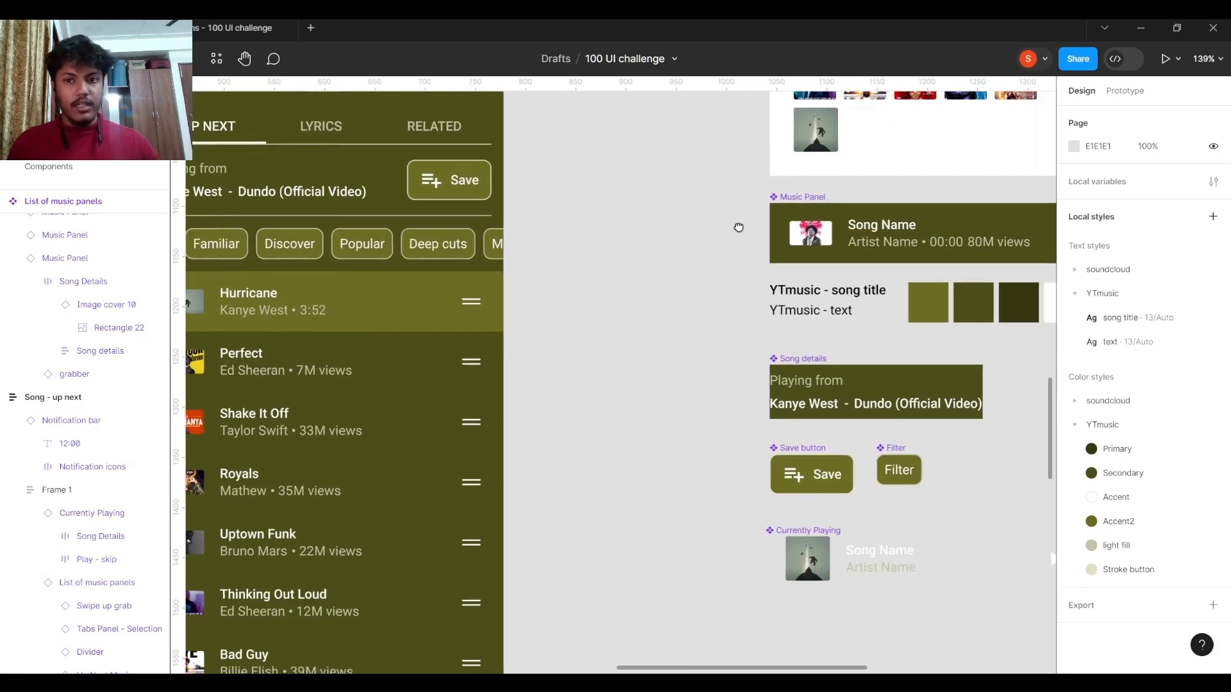
scroll(735, 231, "down", 6)
Review the Sound Cloud component set on the Components page, and return to the page with the Youtube Music screens.
left_click(155, 168)
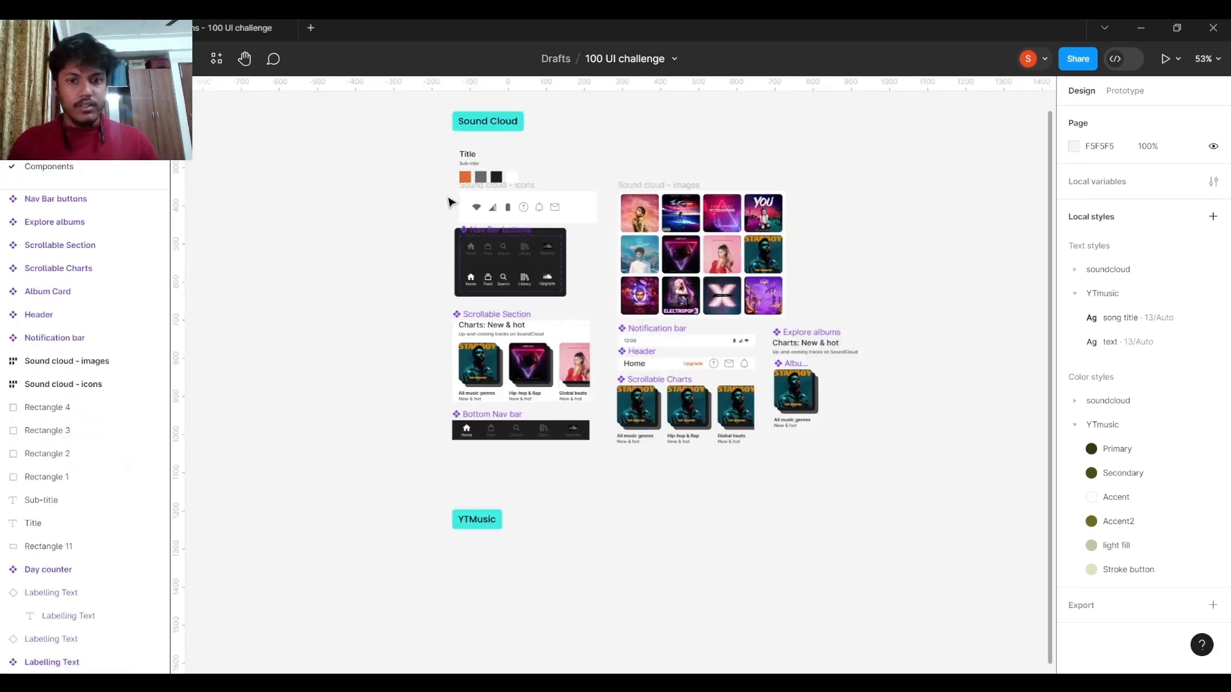
scroll(651, 354, "up", 4)
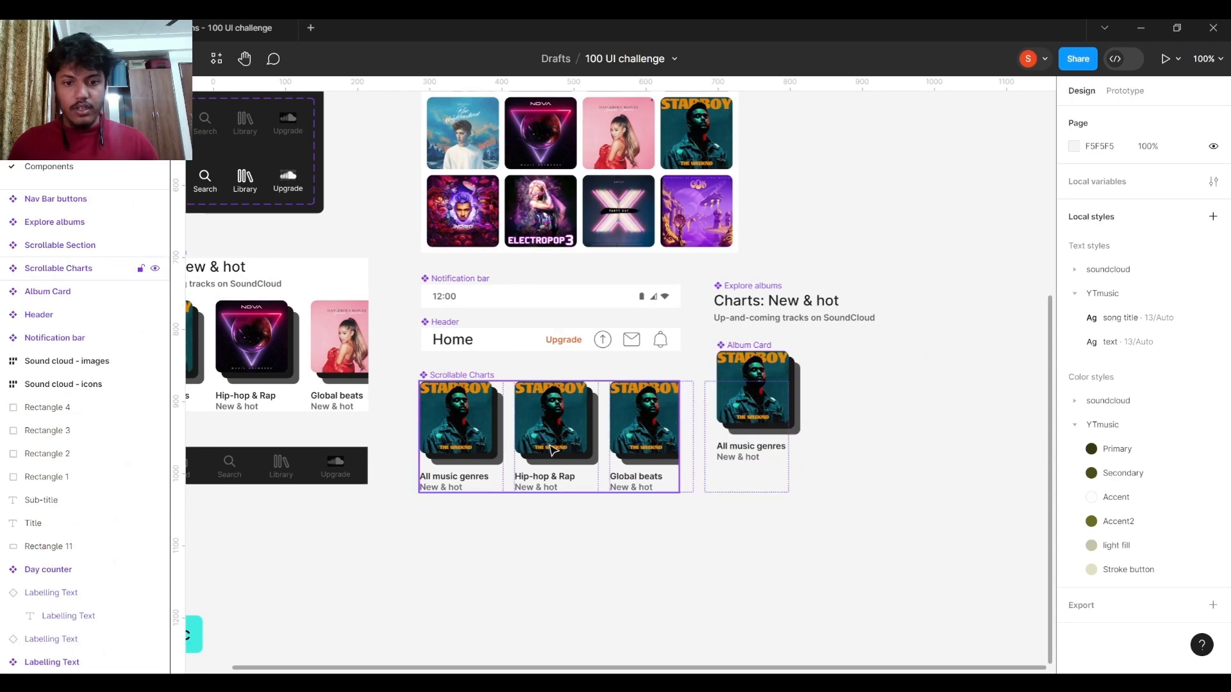
scroll(556, 409, "left", 2)
scroll(556, 409, "left", 2)
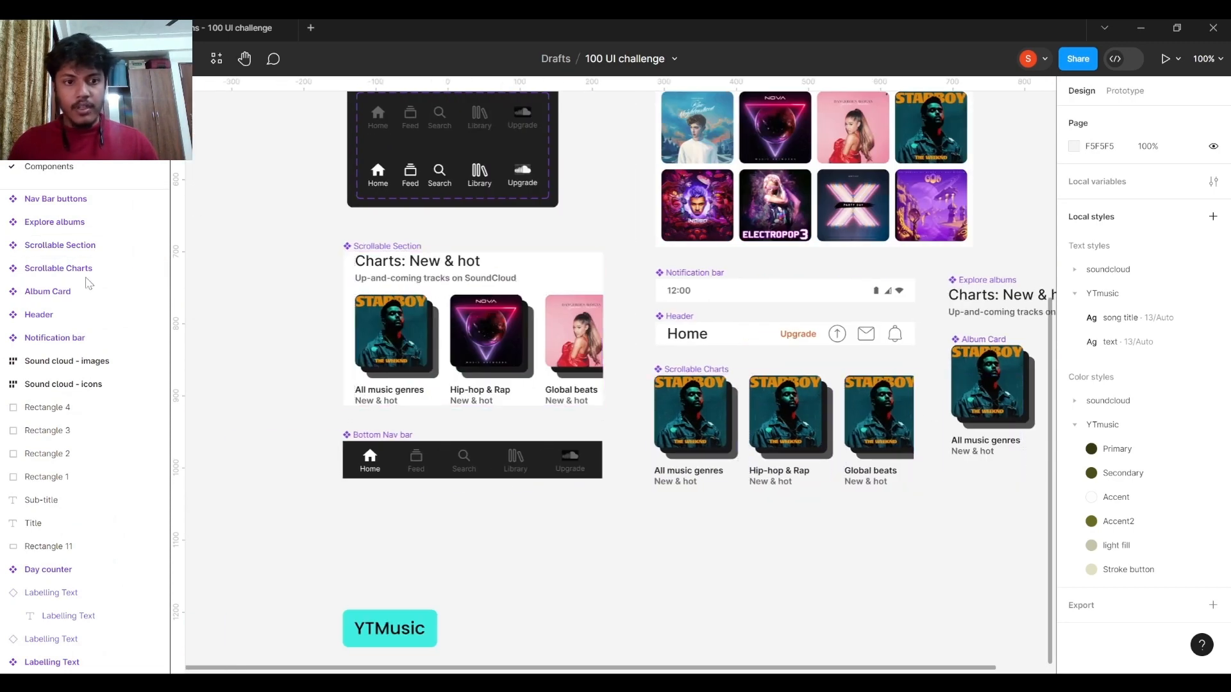
left_click(103, 145)
Inspect the Music Panel main component's properties and its nested Song Details frame.
left_click_drag(660, 333, 509, 335)
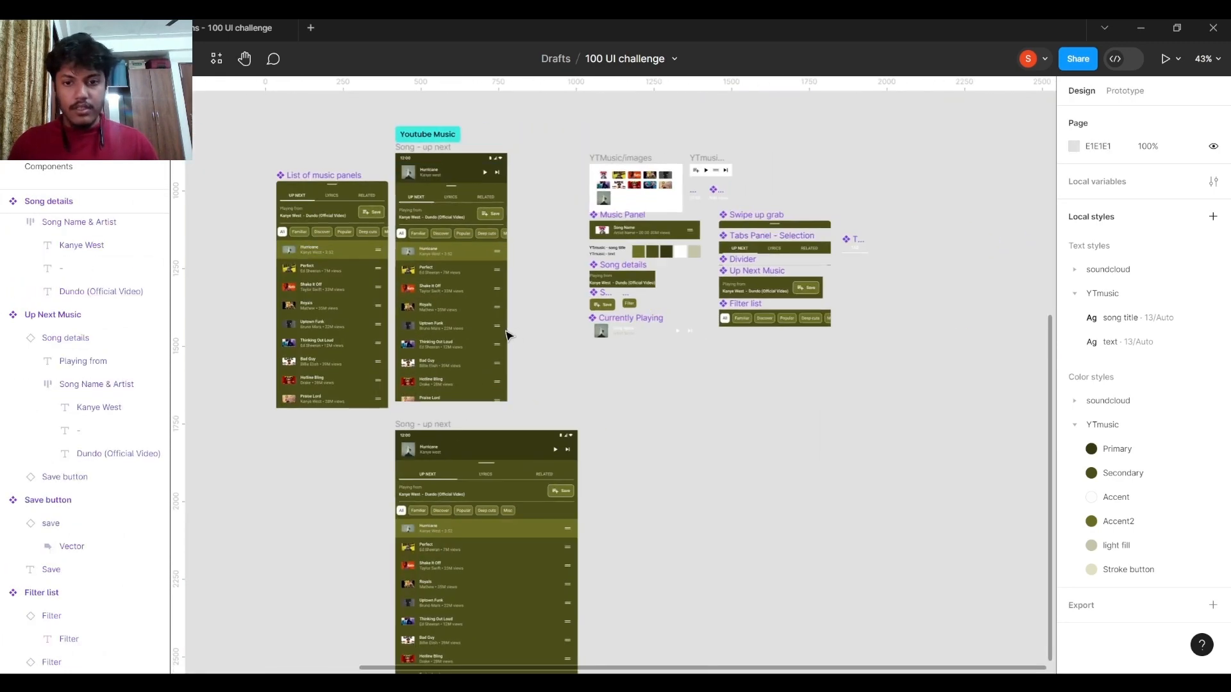
scroll(608, 256, "up", 3)
left_click_drag(499, 262, 582, 299)
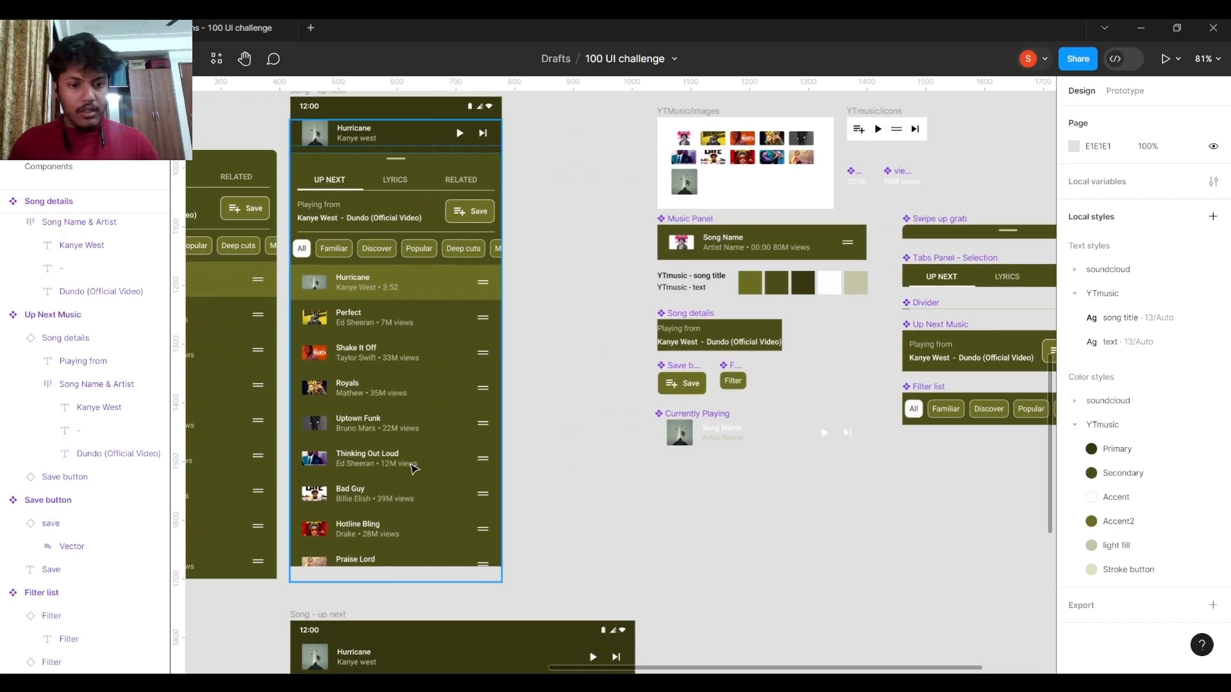
scroll(487, 453, "right", 2)
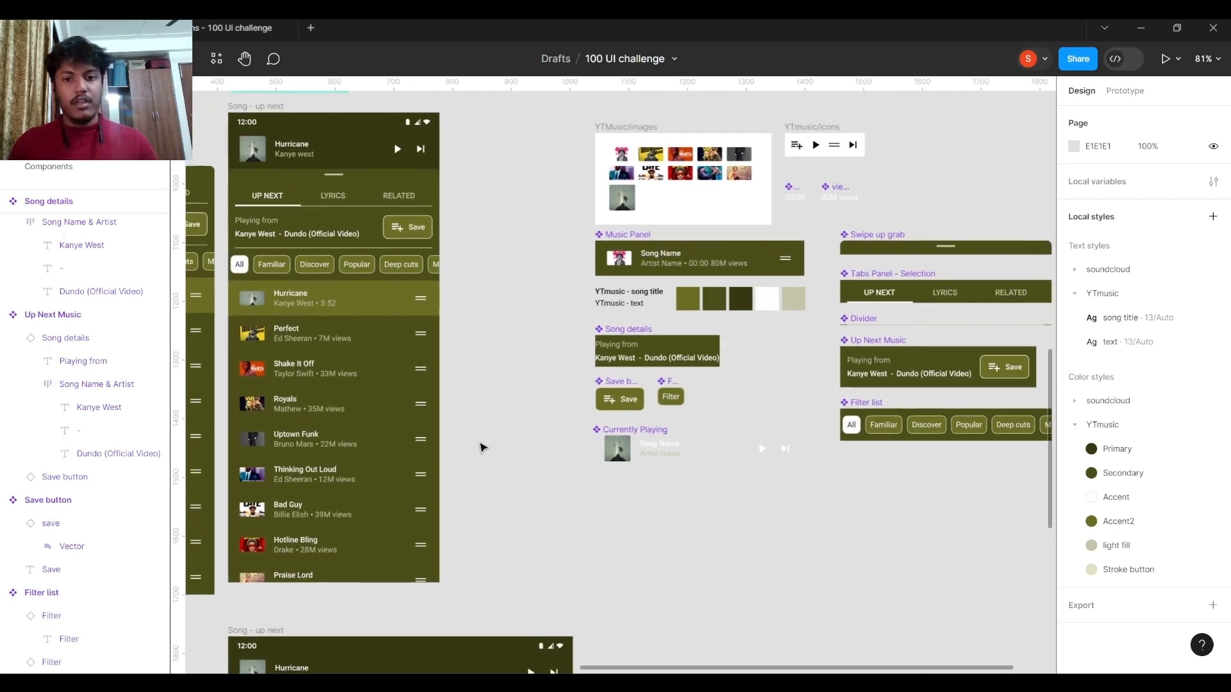
left_click(634, 259)
scroll(634, 260, "up", 5)
scroll(631, 257, "right", 3)
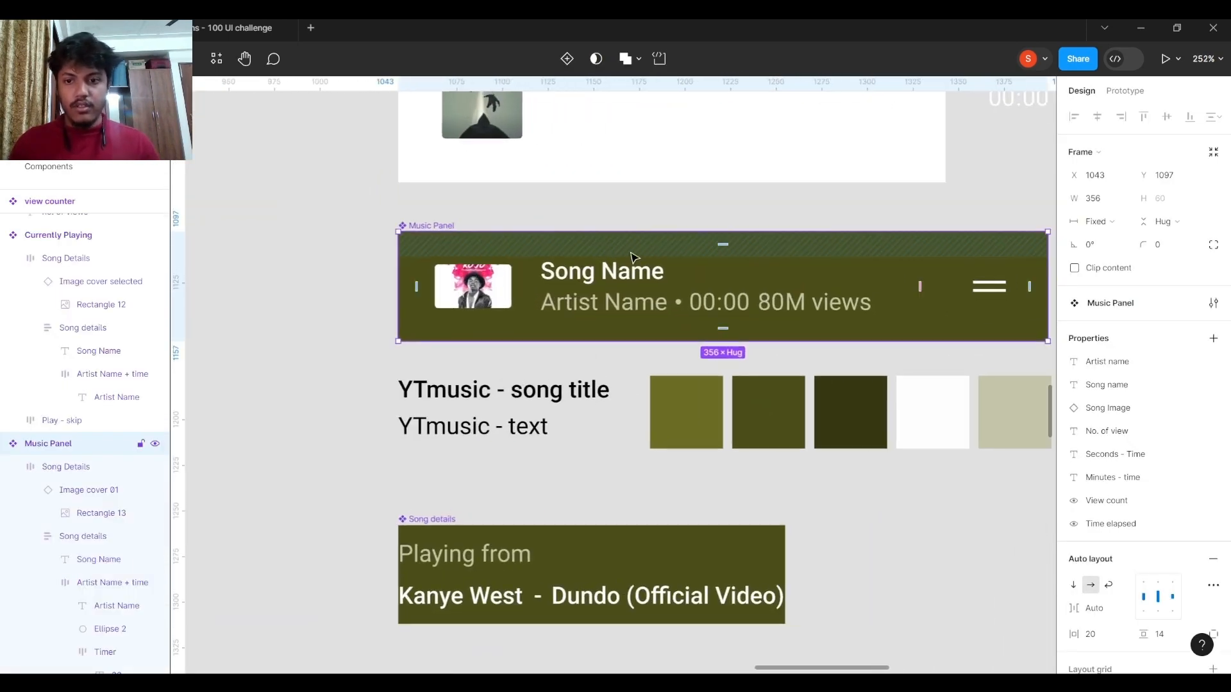
scroll(631, 256, "right", 2)
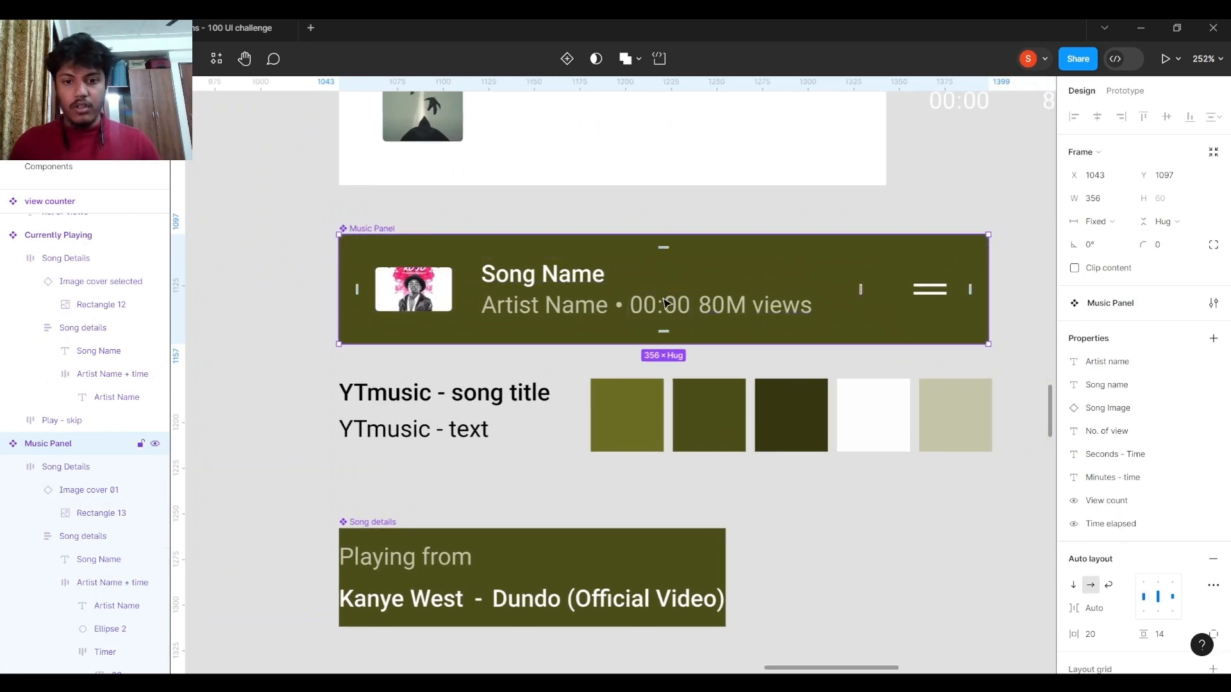
left_click(684, 307)
scroll(454, 352, "down", 10)
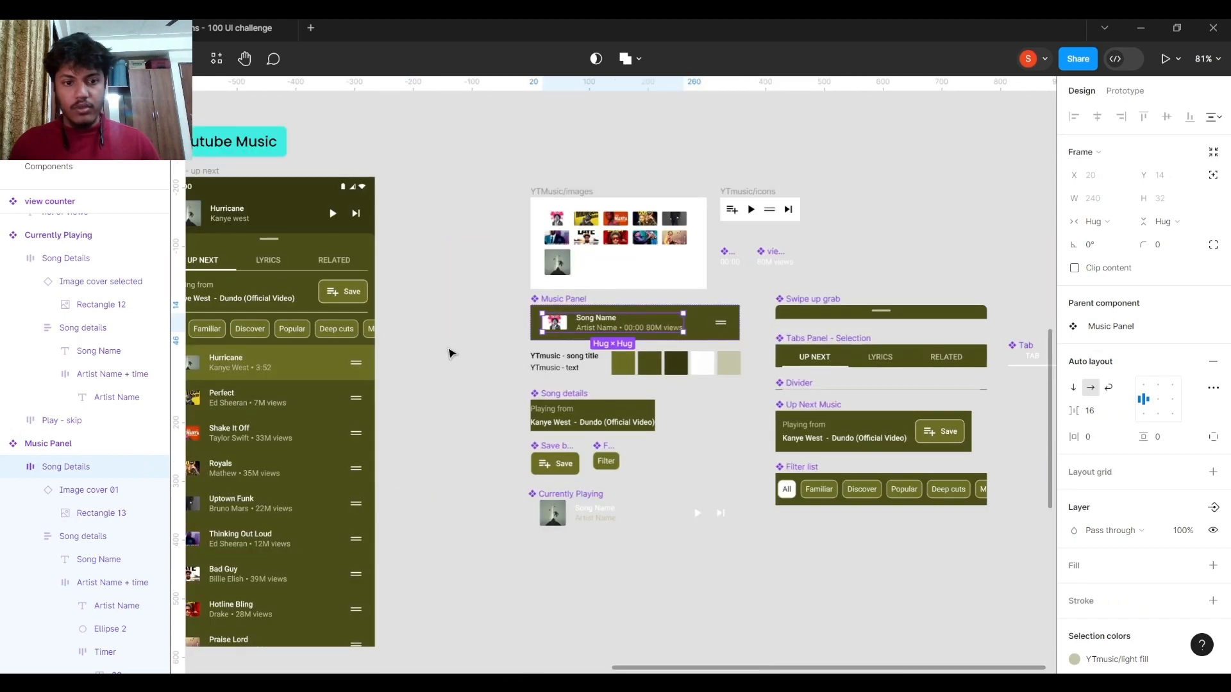
Turn on Time elapsed for the Perfect song's panel in the List of music panels component.
scroll(551, 323, "up", 5)
scroll(577, 324, "up", 2)
scroll(590, 320, "up", 5)
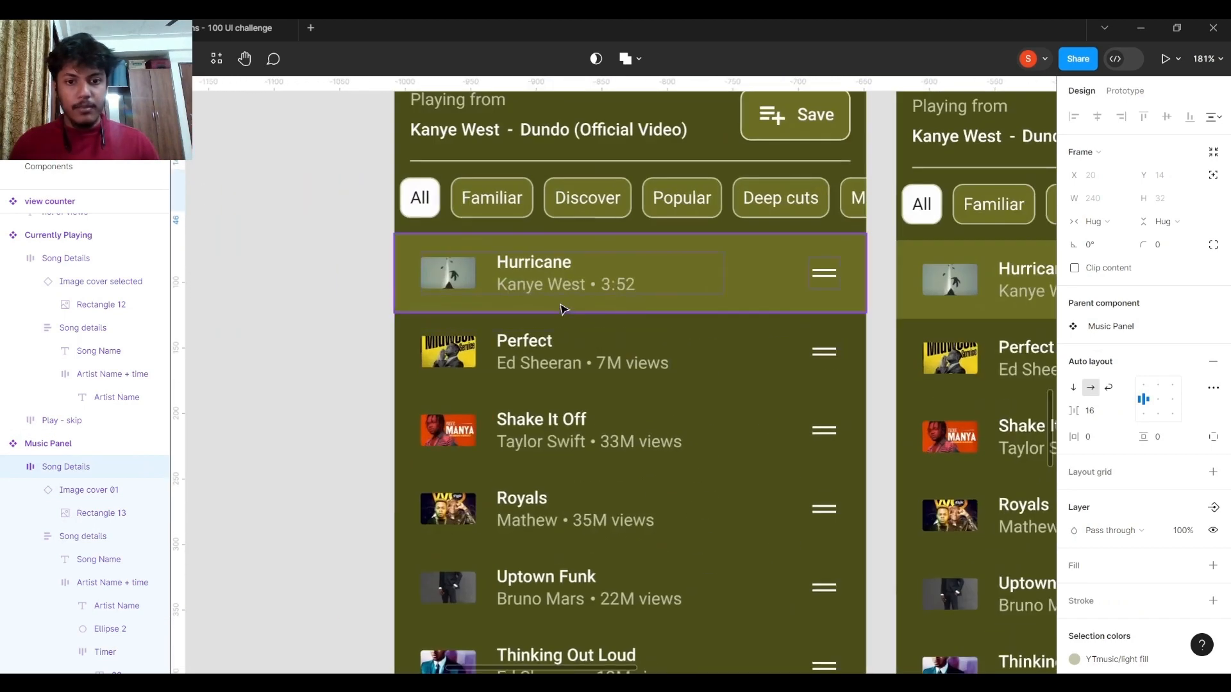
scroll(686, 269, "up", 3)
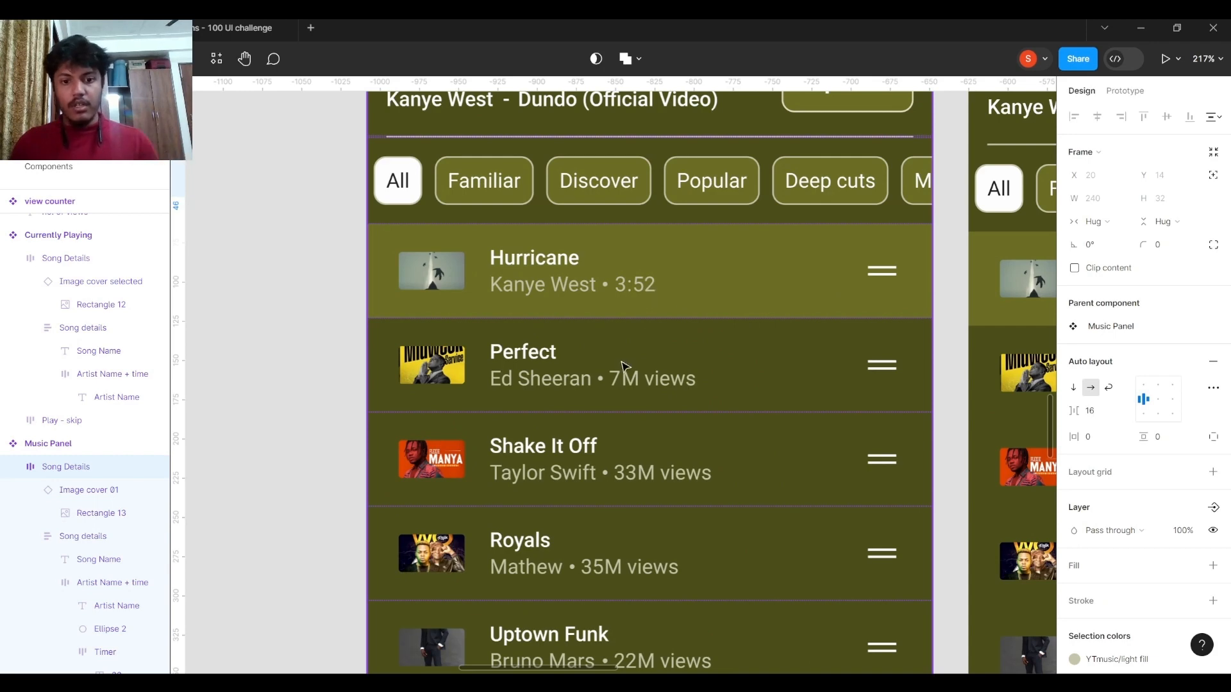
left_click(636, 384)
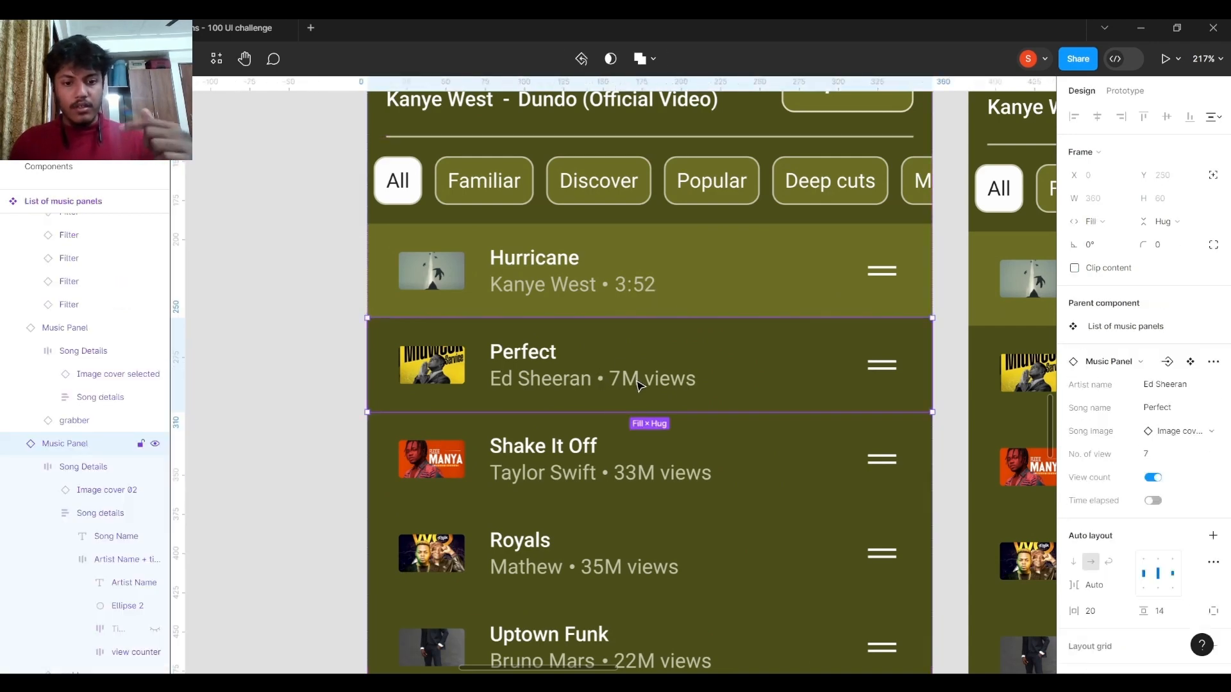
scroll(635, 384, "down", 5)
scroll(620, 346, "down", 3)
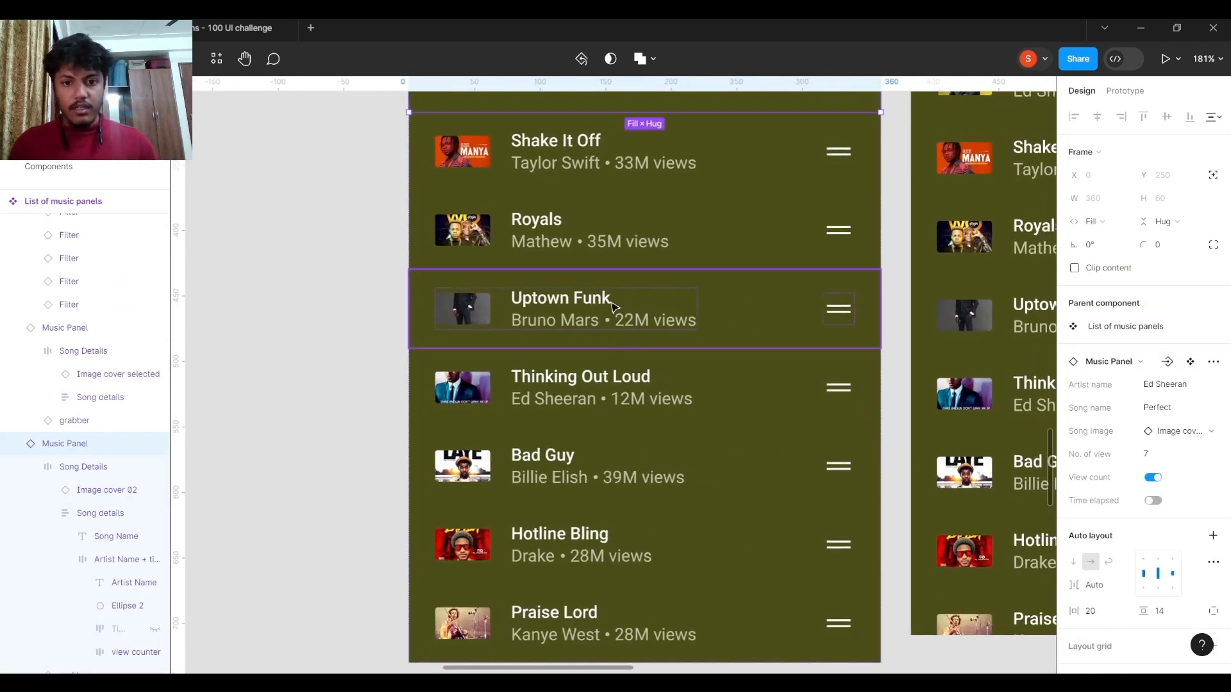
scroll(625, 245, "up", 1)
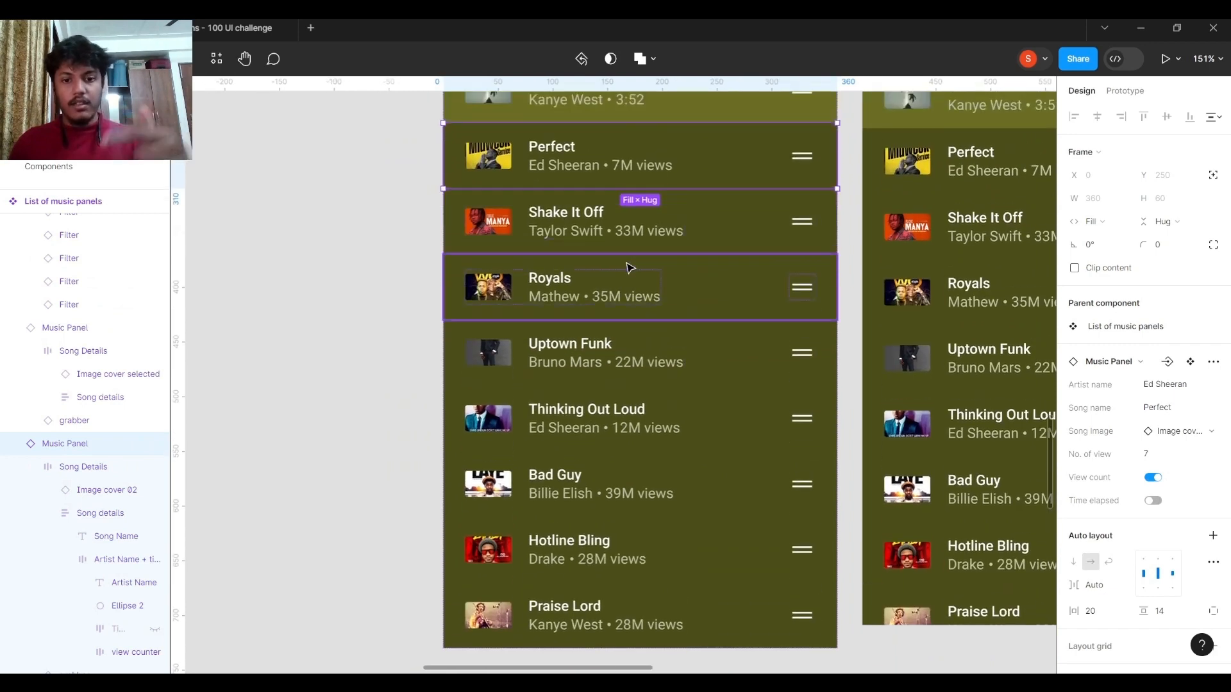
scroll(631, 260, "up", 1)
scroll(641, 254, "up", 3)
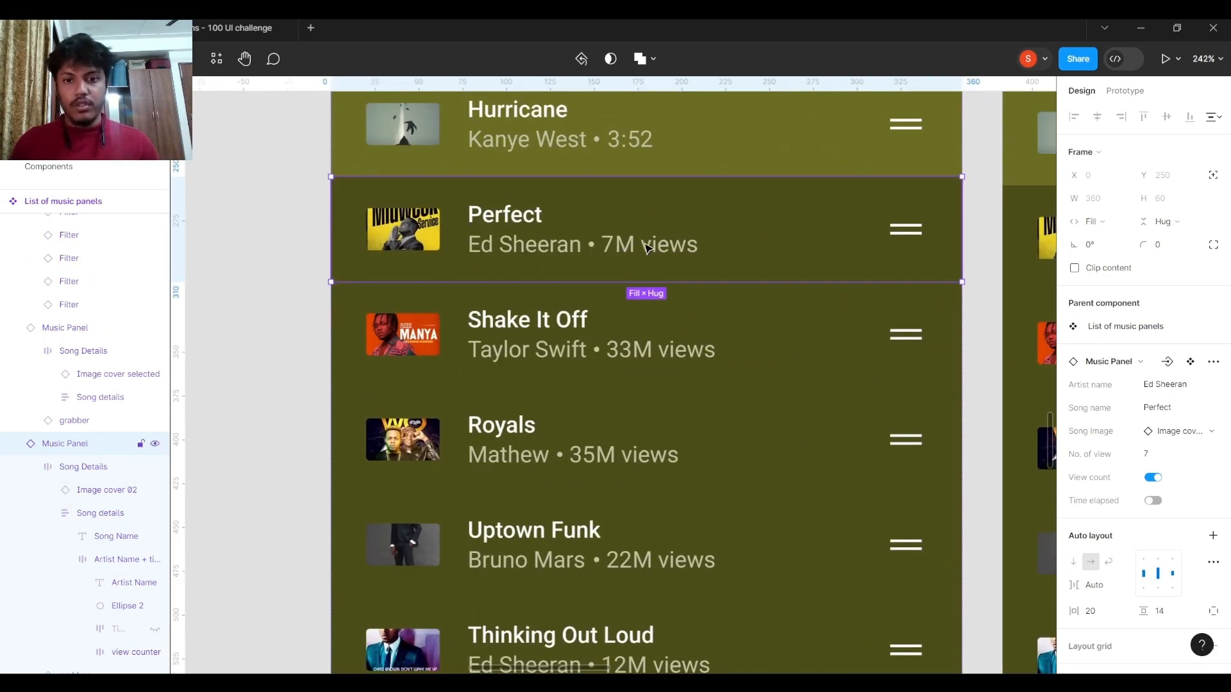
scroll(631, 243, "up", 2)
scroll(621, 278, "up", 1)
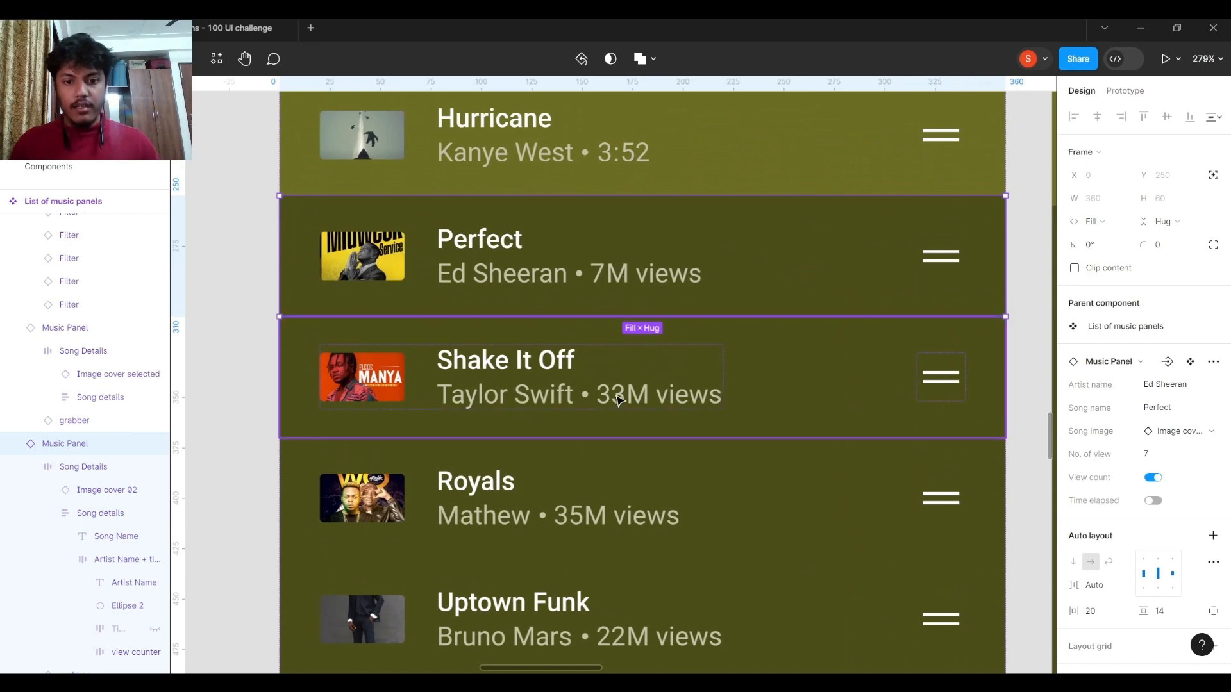
left_click(1152, 501)
Turn on Time elapsed and turn off View count for the Shake It Off song's panel.
left_click(640, 351)
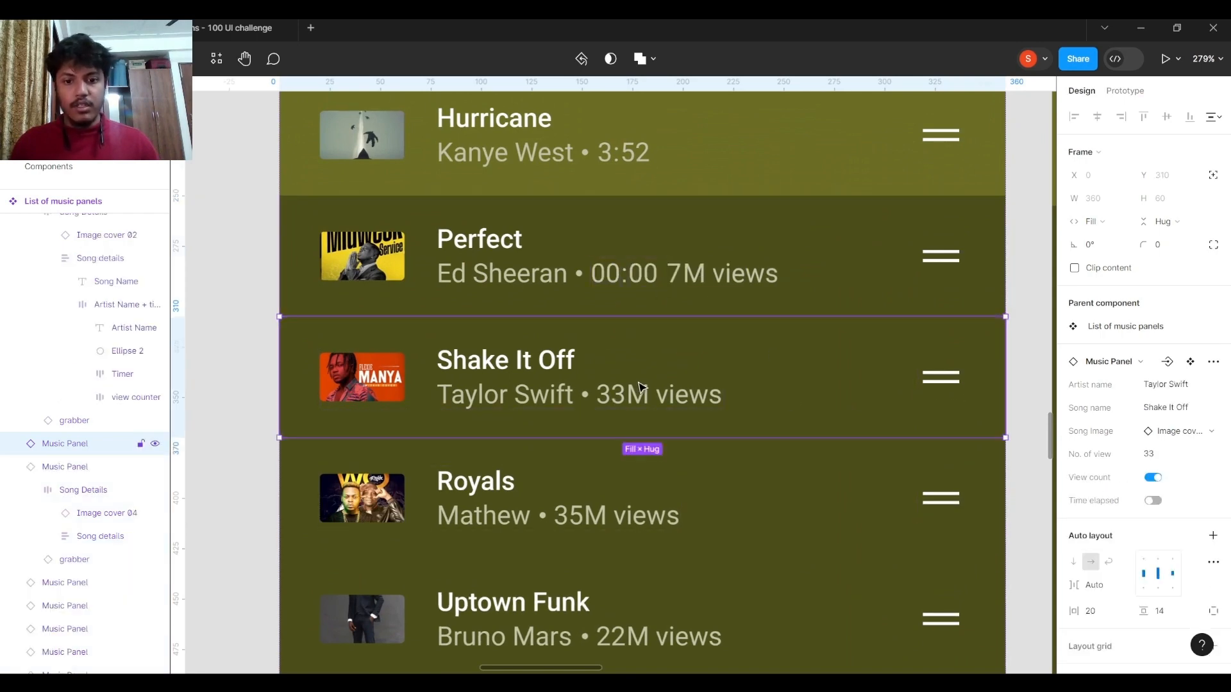
left_click(1152, 501)
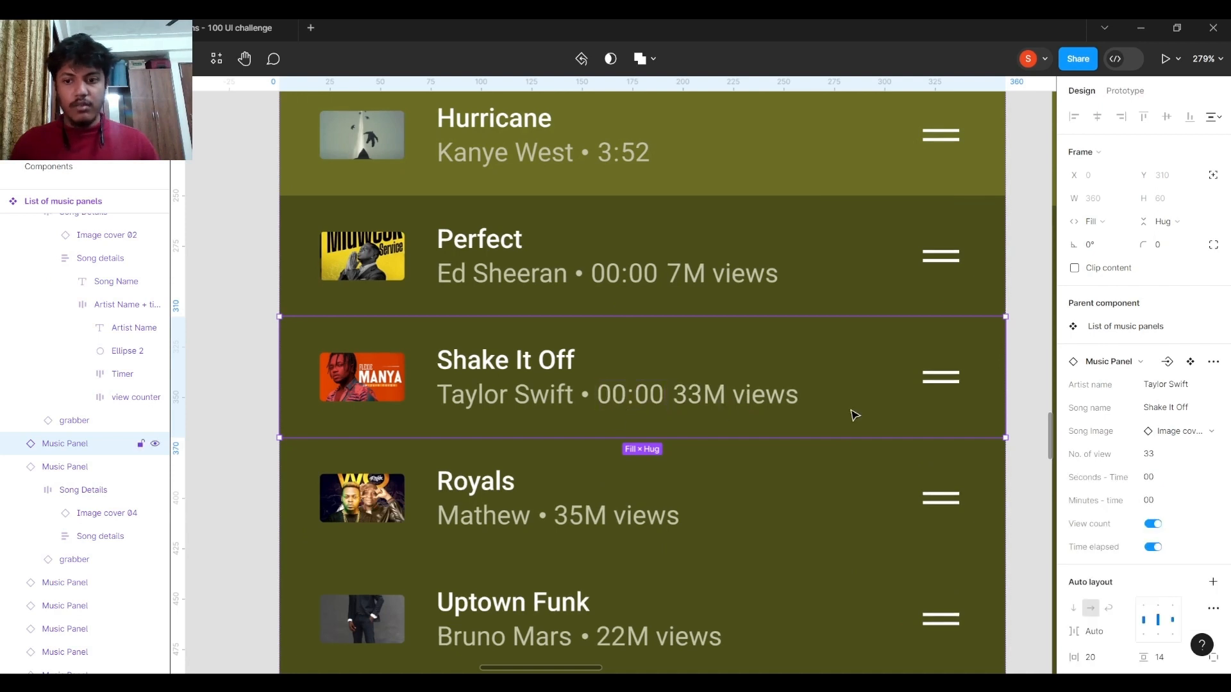
left_click(1153, 524)
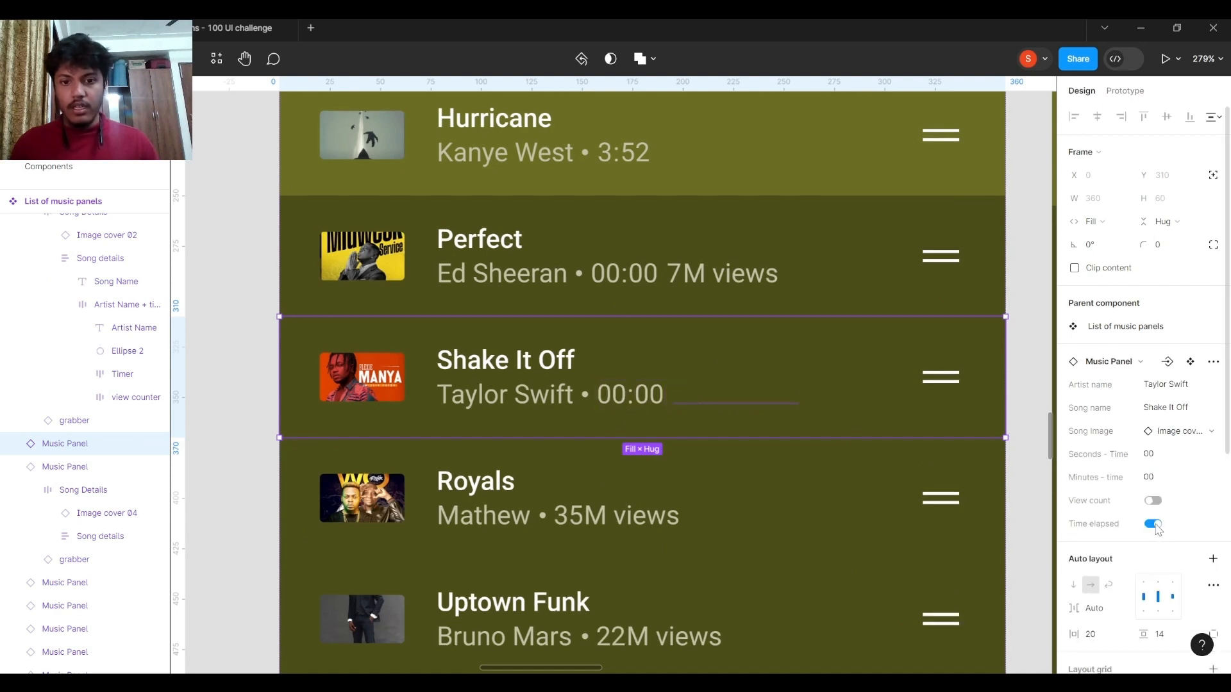
Set the Shake It Off panel's time to 34 minutes and 23 seconds.
left_click(1152, 478)
type("34")
key("Return")
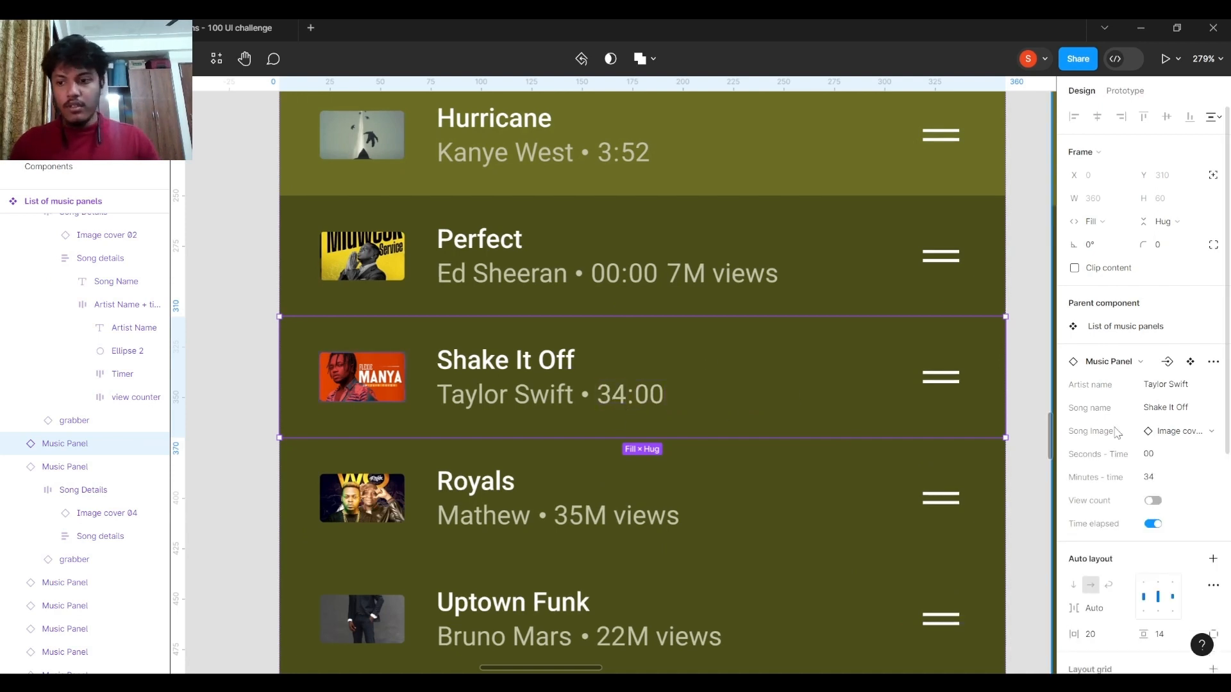
left_click(1184, 455)
type("23")
key("Return")
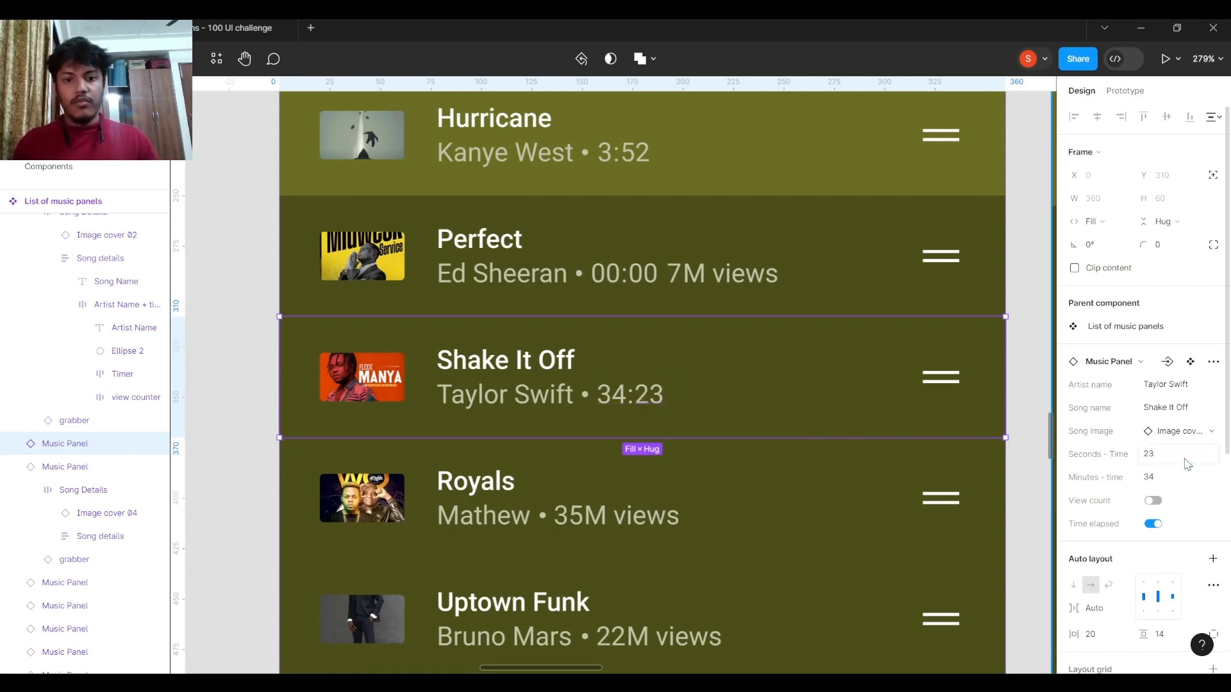
Undo the time and visibility changes made to the Shake It Off panel.
scroll(799, 388, "down", 5)
scroll(625, 372, "down", 1)
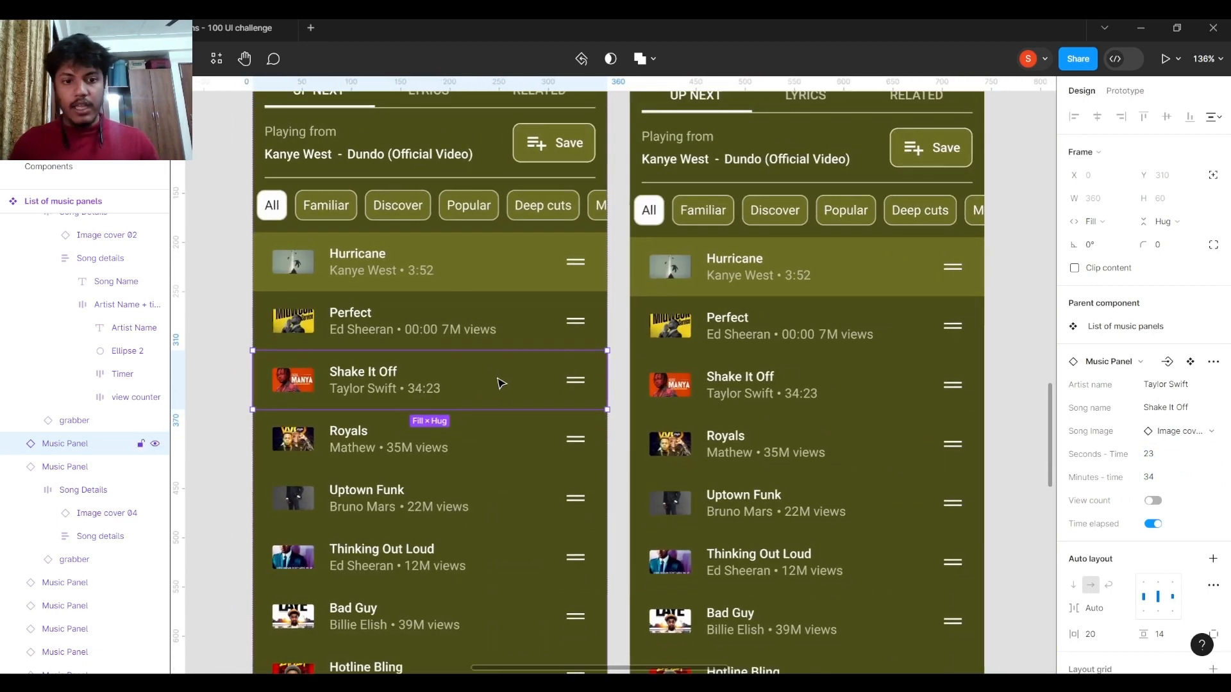
key("ctrl+z")
key("ctrl+z")
key("ctrl+z")
key("ctrl+z")
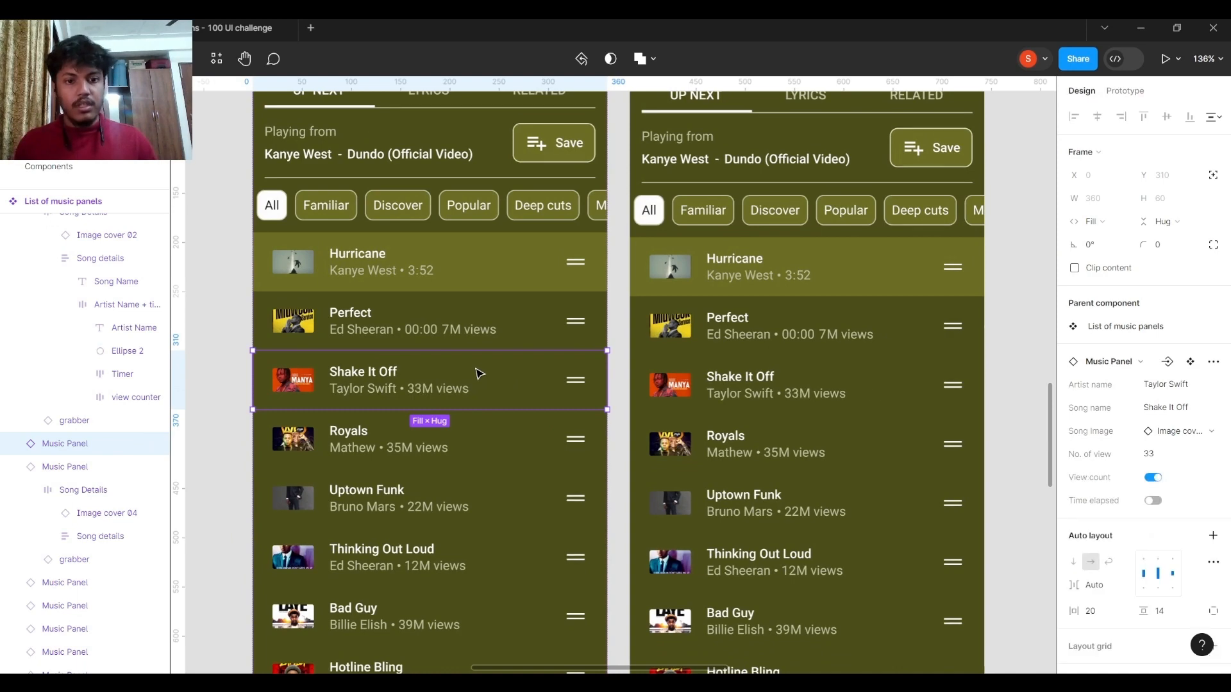
Undo the Time elapsed change on the Perfect song's panel in the List of music panels component.
key("ctrl+z")
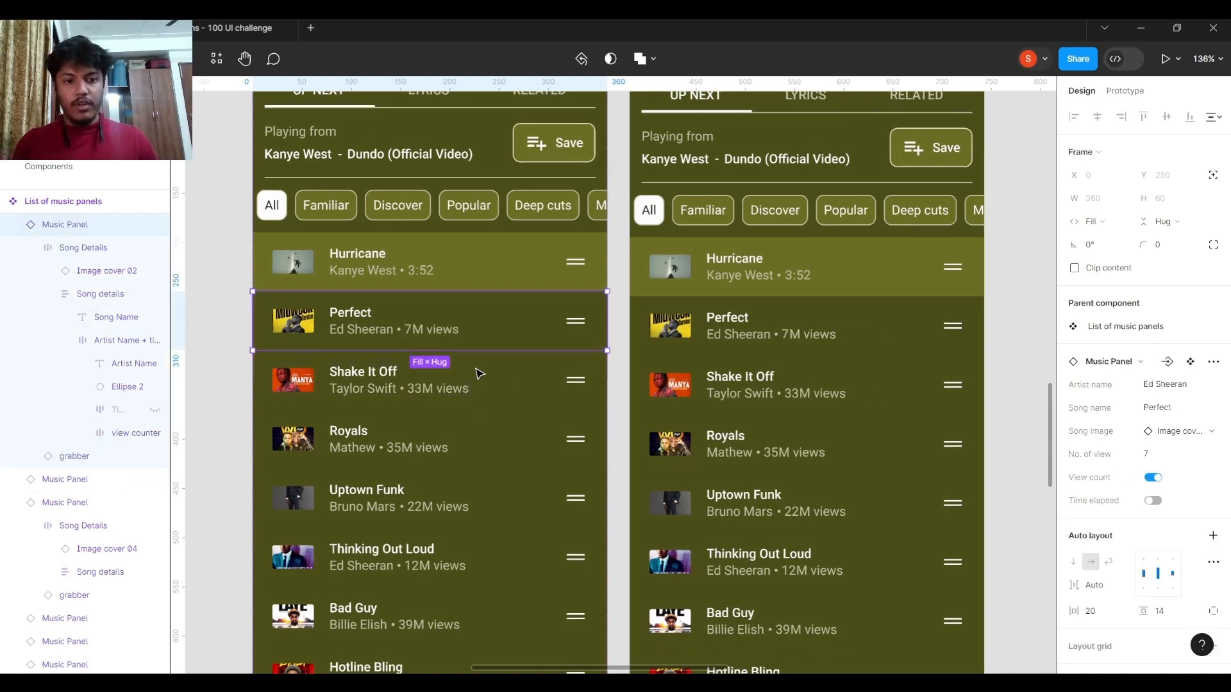
key("ctrl+z")
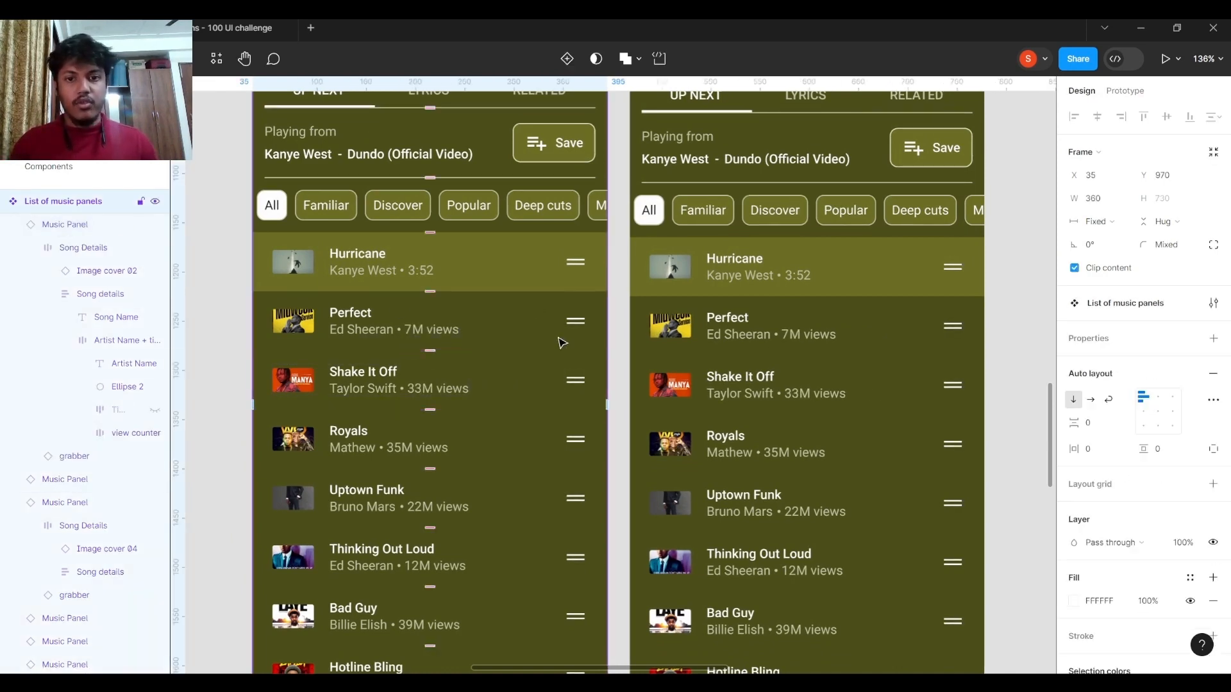
scroll(563, 343, "down", 5)
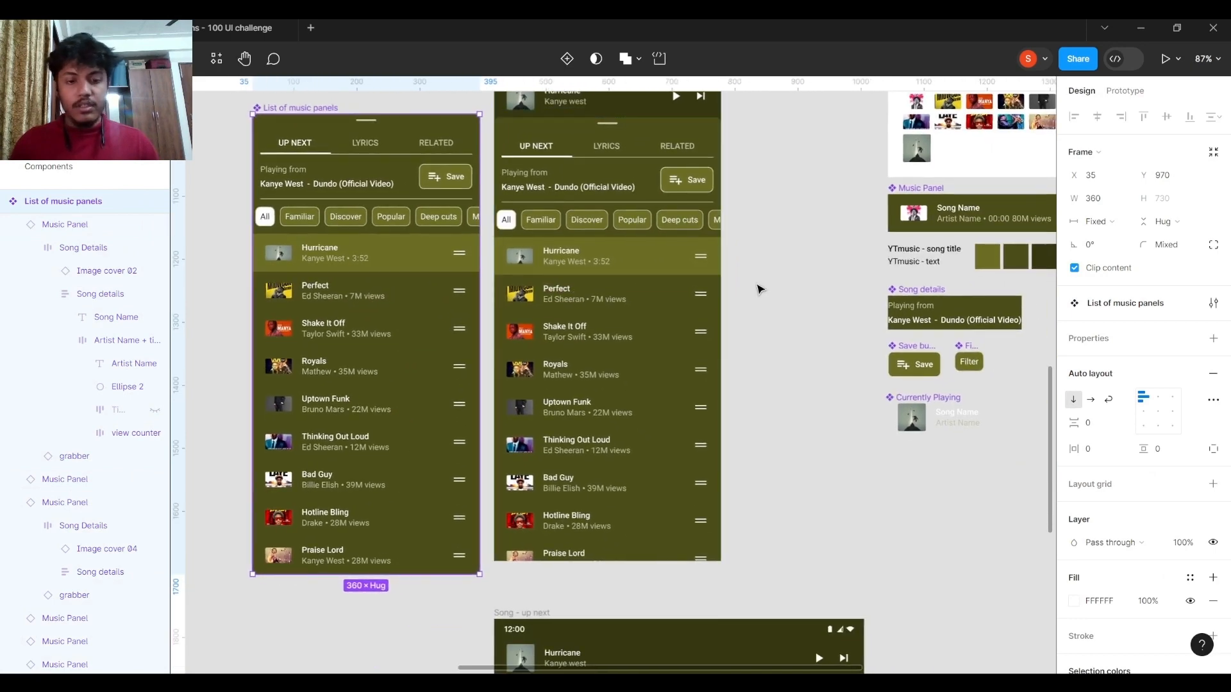
scroll(758, 288, "down", 1)
scroll(758, 287, "down", 4)
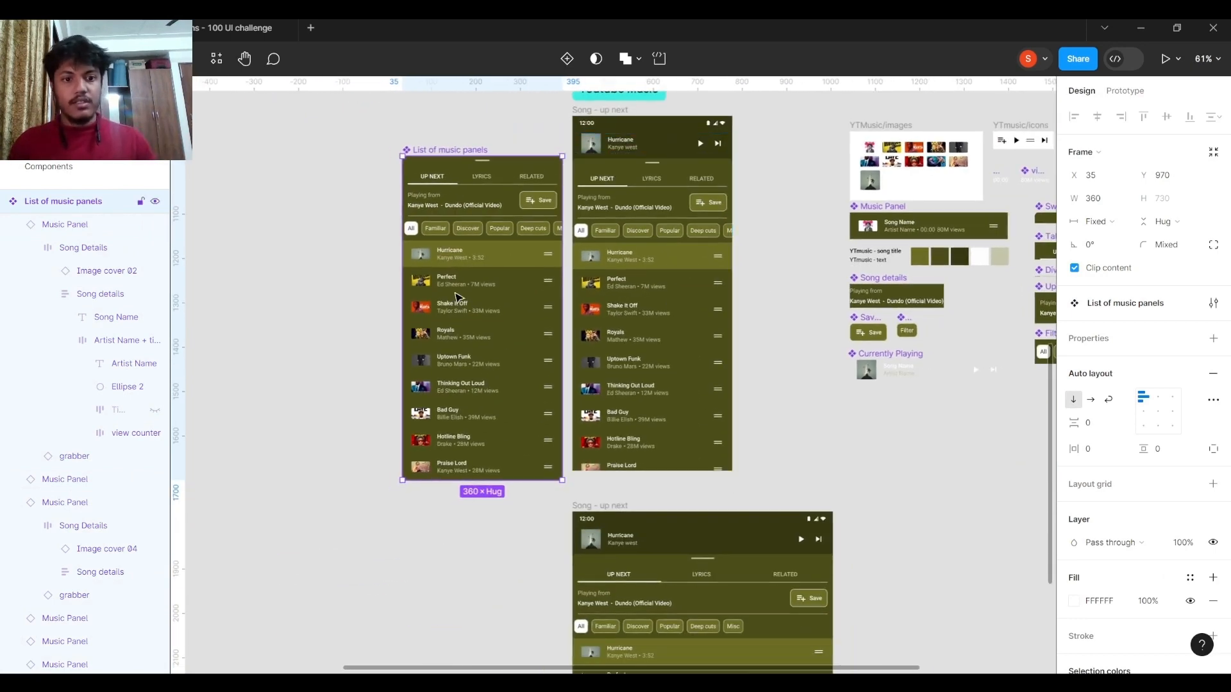
Deselect everything, run the Content Reel plugin and place its window beside the List of music panels.
scroll(673, 305, "left", 5)
left_click(516, 293)
key("ctrl+/")
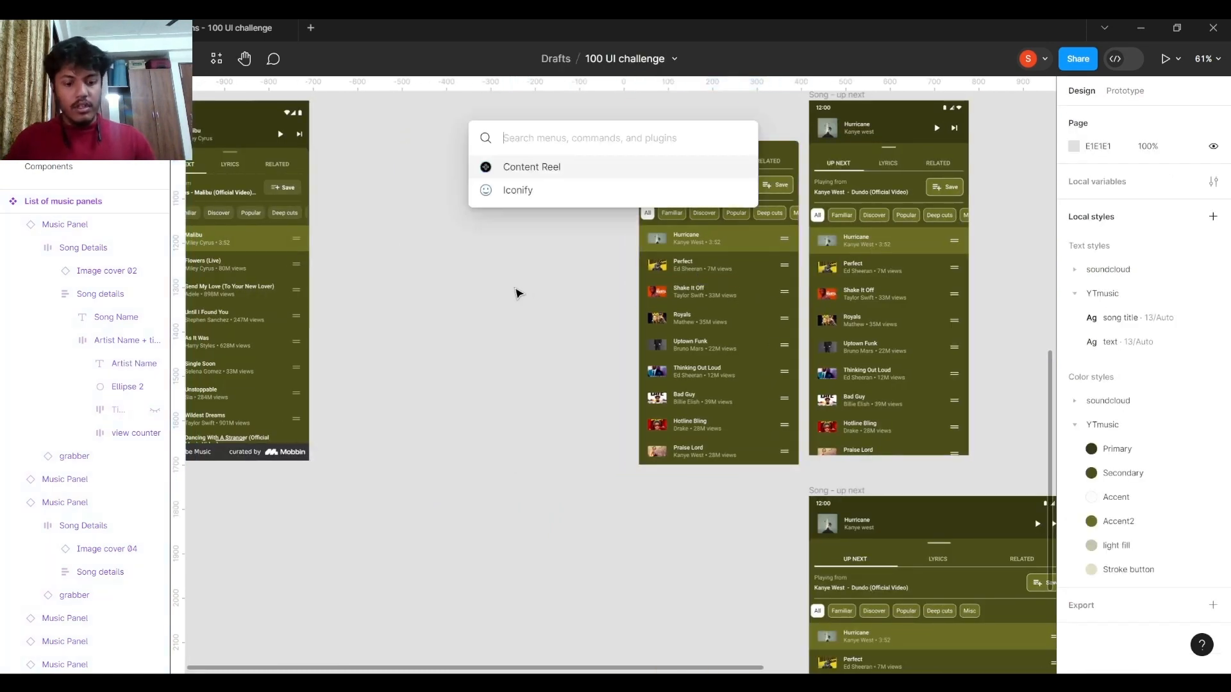
type("cont")
key("Return")
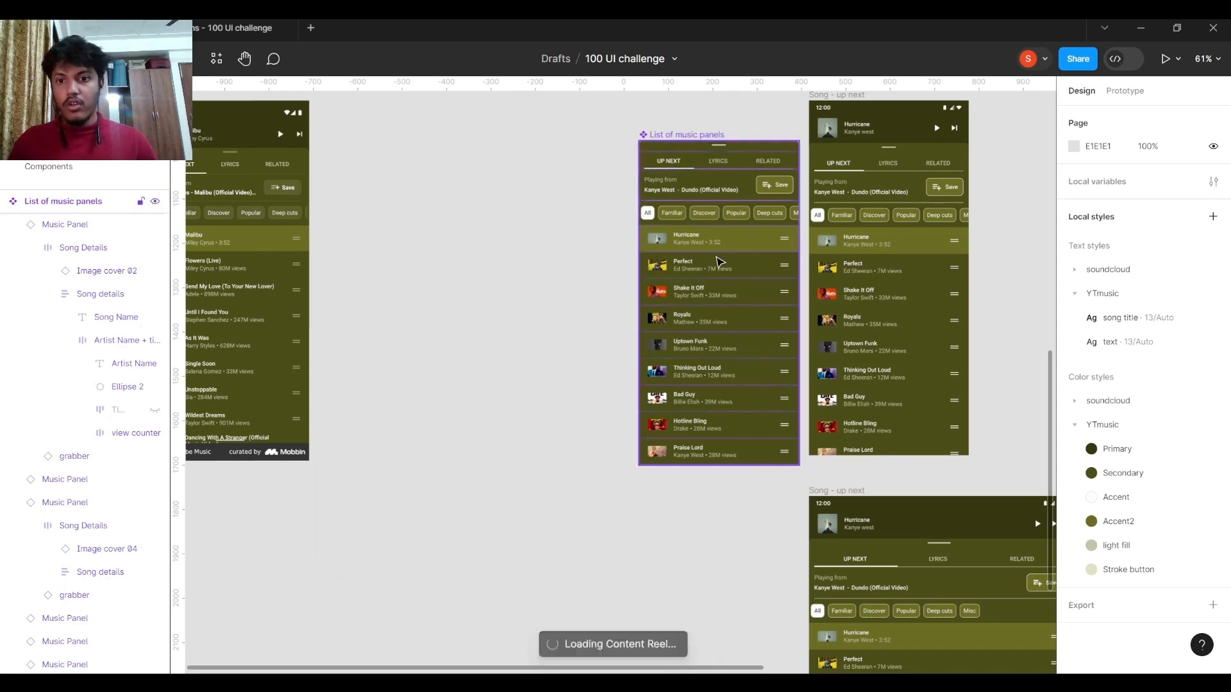
scroll(696, 256, "up", 3)
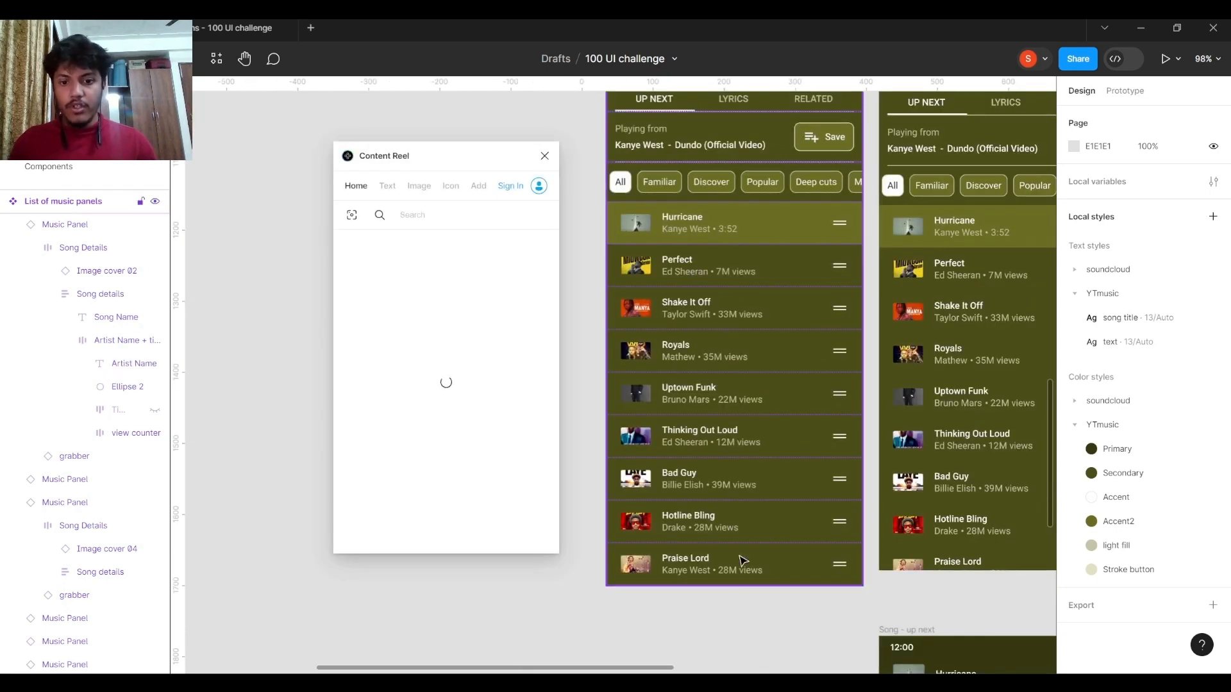
left_click_drag(444, 150, 438, 129)
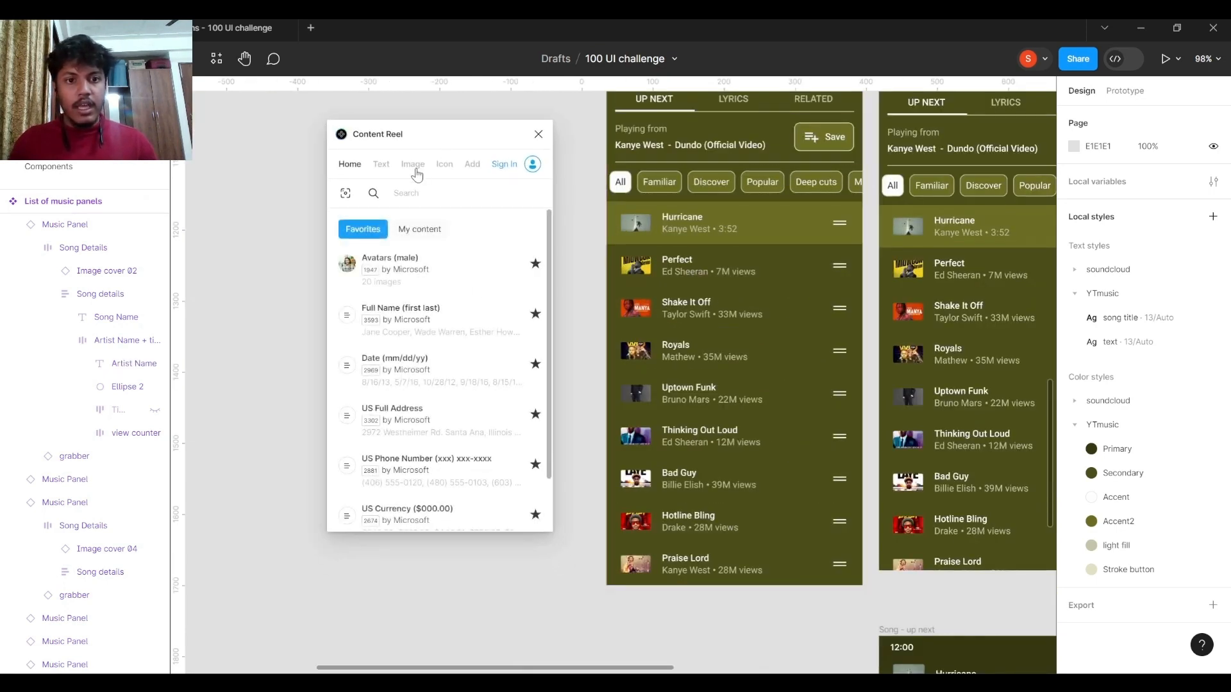
Search Content Reel's text content for "songs".
left_click(389, 167)
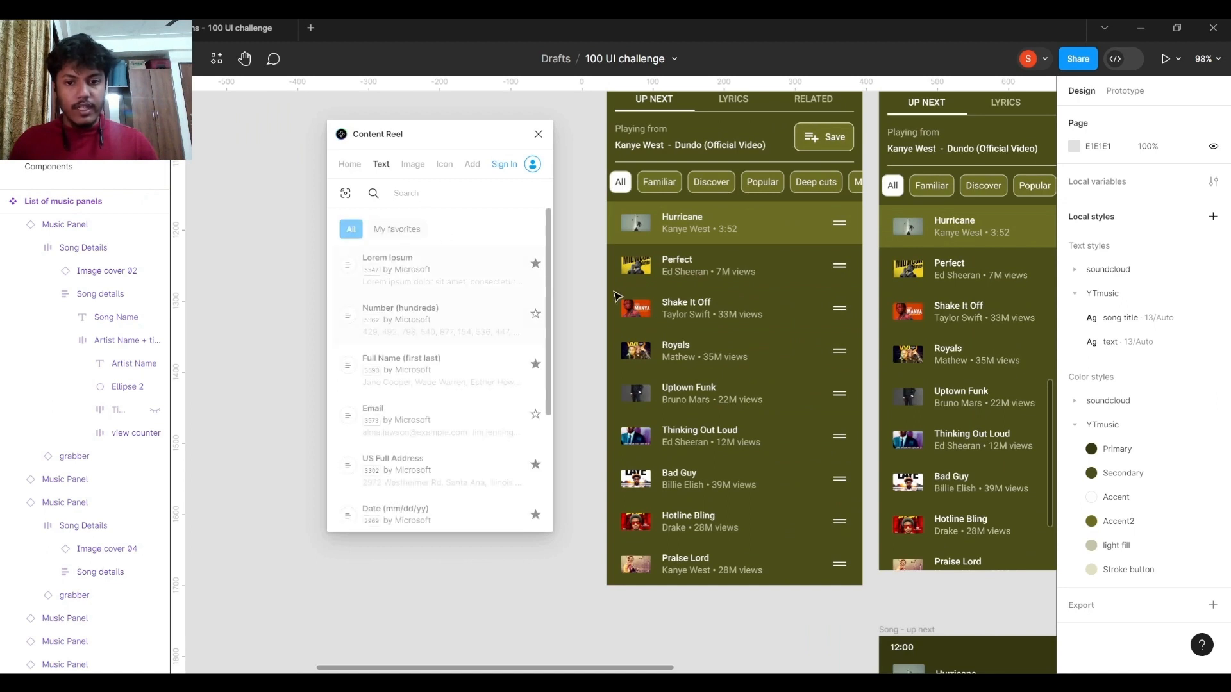
left_click(477, 207)
type("songs")
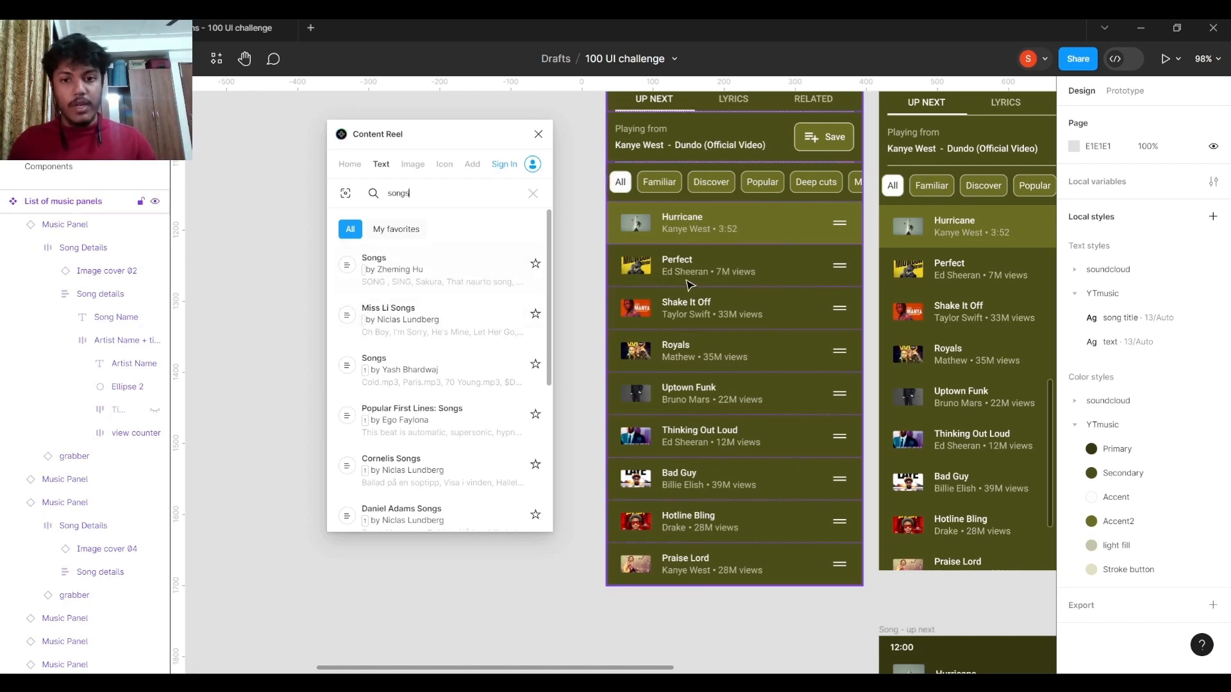
Apply the first Songs text set to the Song Name layer of all nine Music Panels from Hurricane to Praise Lord.
left_click(720, 241)
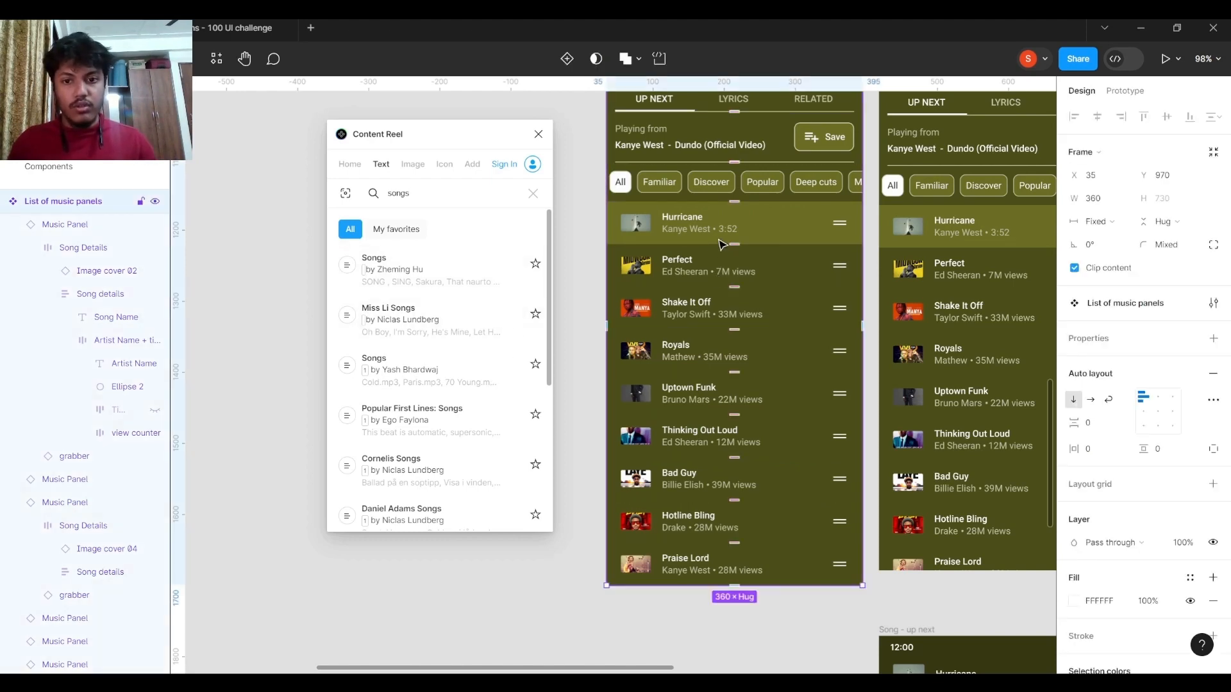
left_click(717, 277, "shift")
left_click(715, 303, "shift")
left_click(711, 351, "shift")
left_click(705, 393, "shift")
left_click(702, 436, "shift")
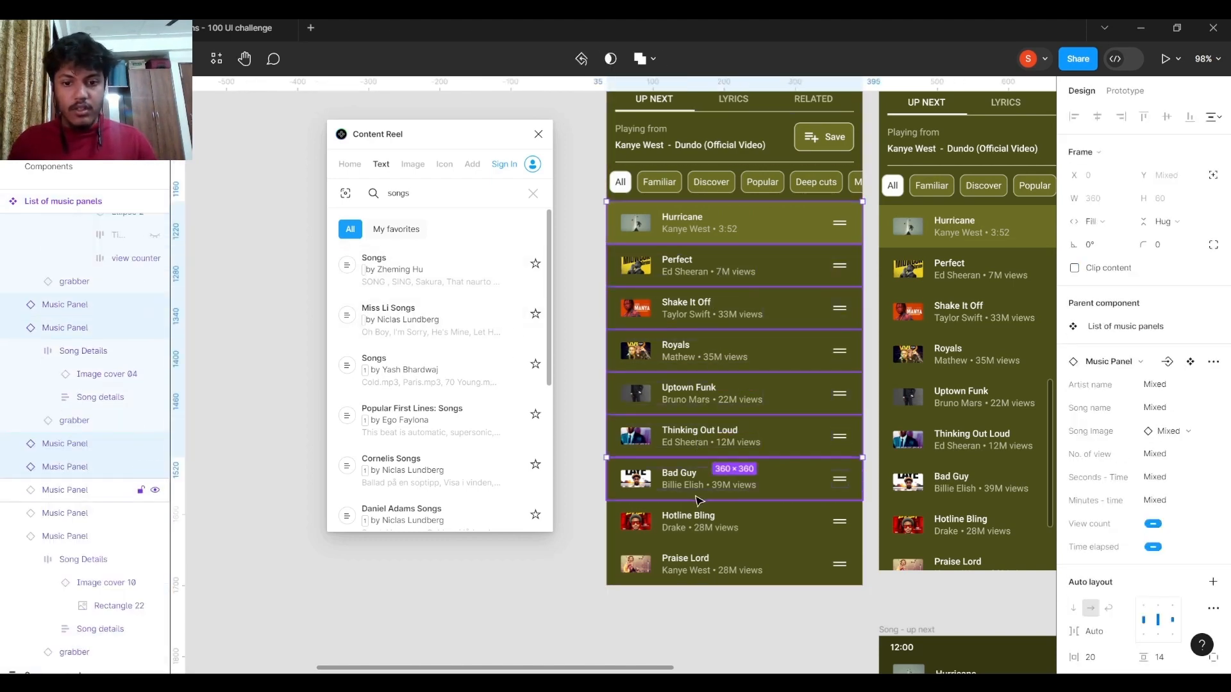
left_click(698, 479, "shift")
left_click(694, 522, "shift")
left_click(692, 564, "shift")
left_click(370, 264)
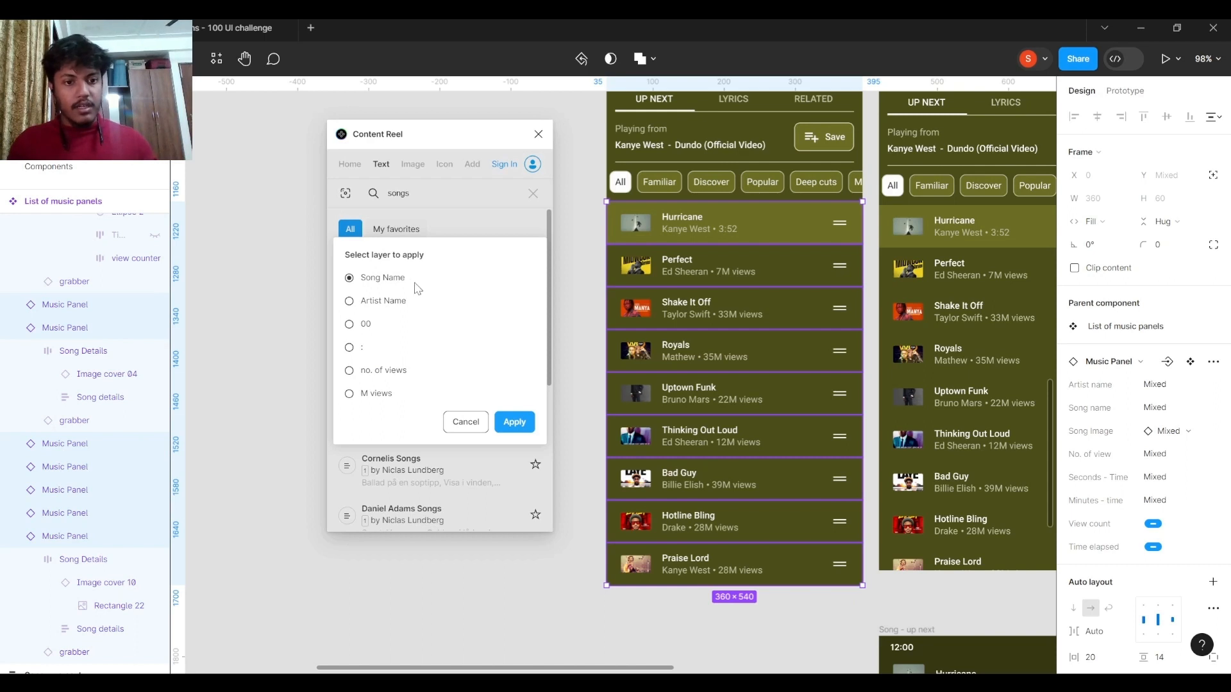
left_click(515, 423)
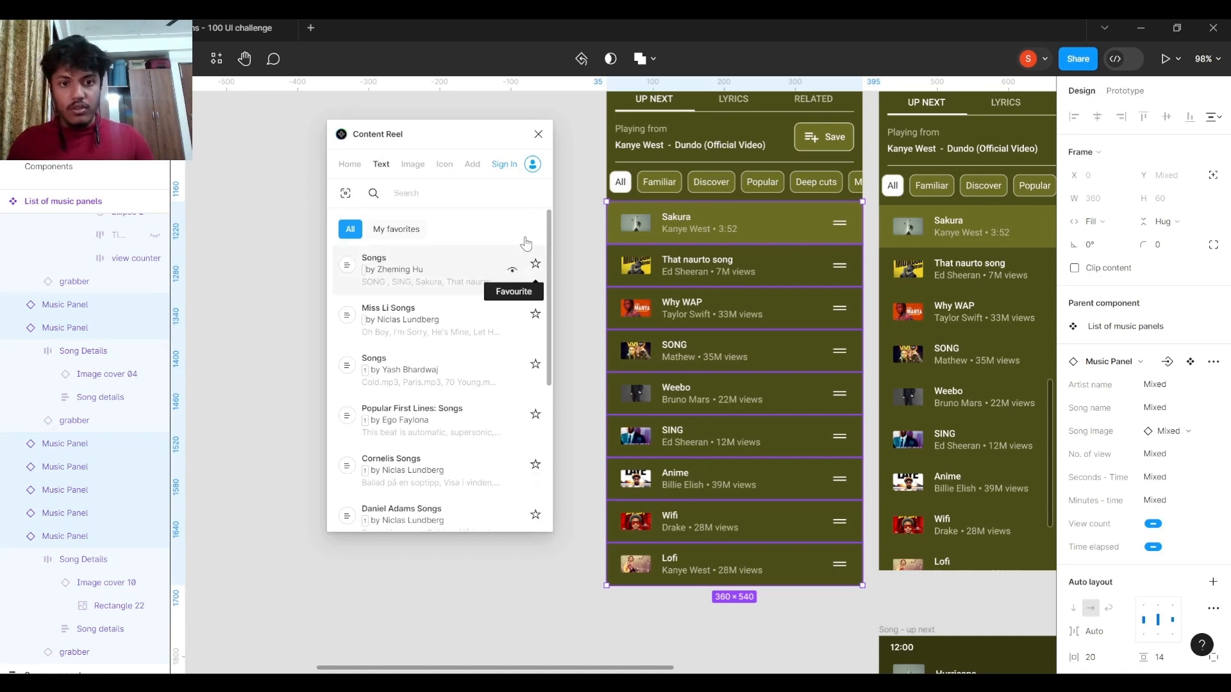
Close Content Reel, undo the song name replacement and deselect the panels.
left_click(538, 134)
key("ctrl+z")
scroll(511, 291, "down", 3)
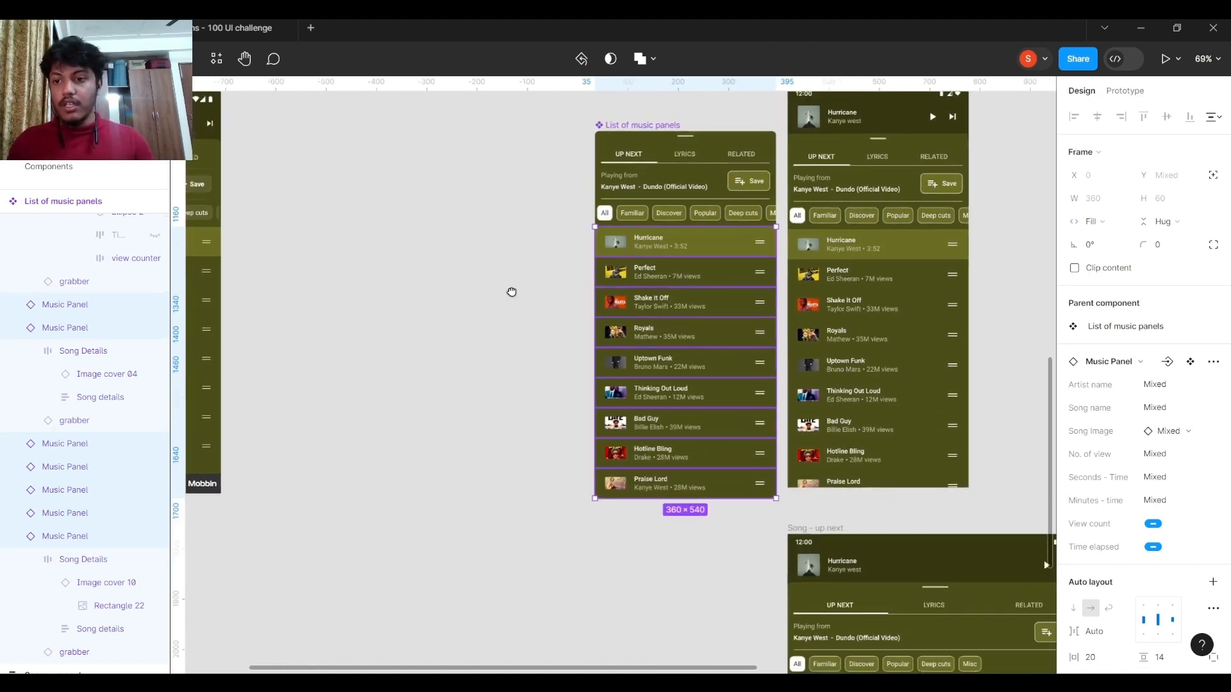
scroll(650, 324, "right", 2)
left_click(428, 360)
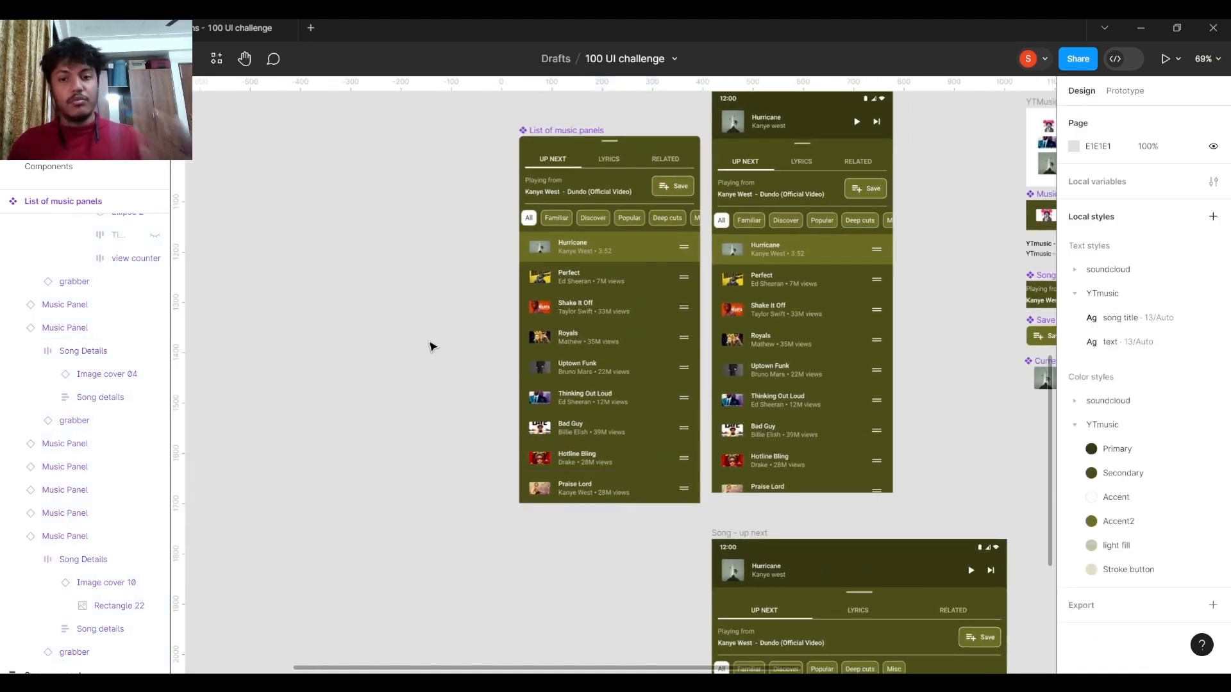
Select the Music Panel main component and examine its layers and component properties.
scroll(513, 284, "right", 5)
scroll(495, 263, "up", 1)
scroll(494, 263, "left", 1)
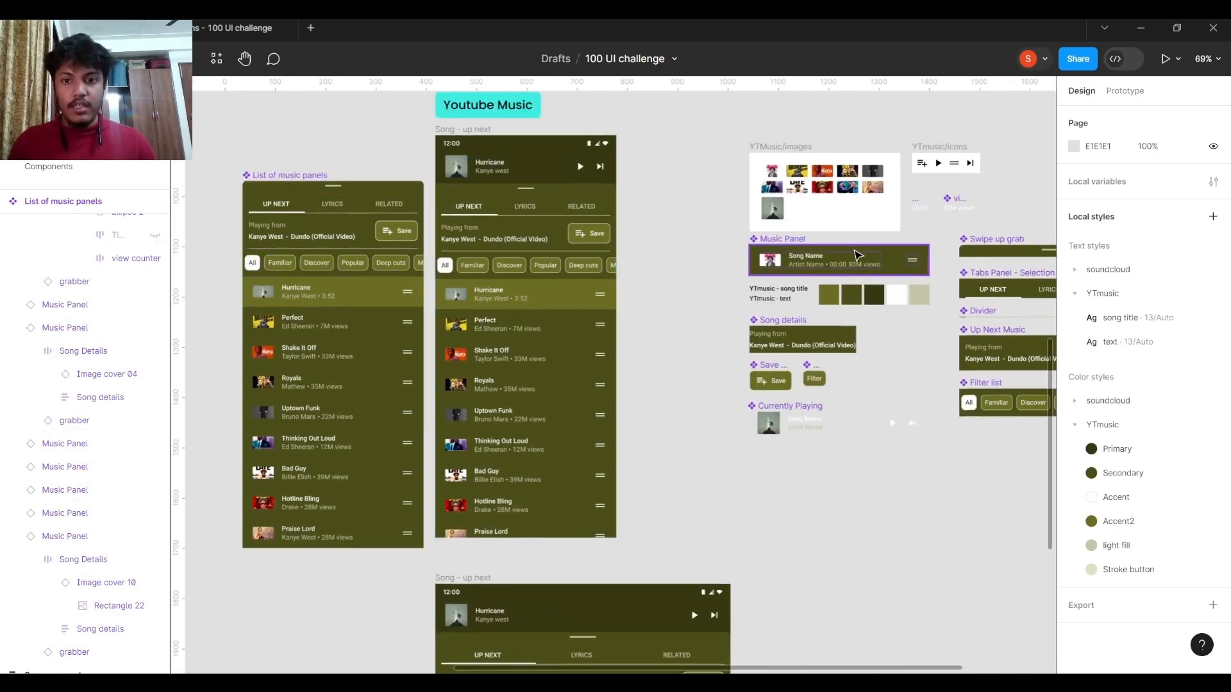
left_click(774, 250)
scroll(582, 252, "right", 2)
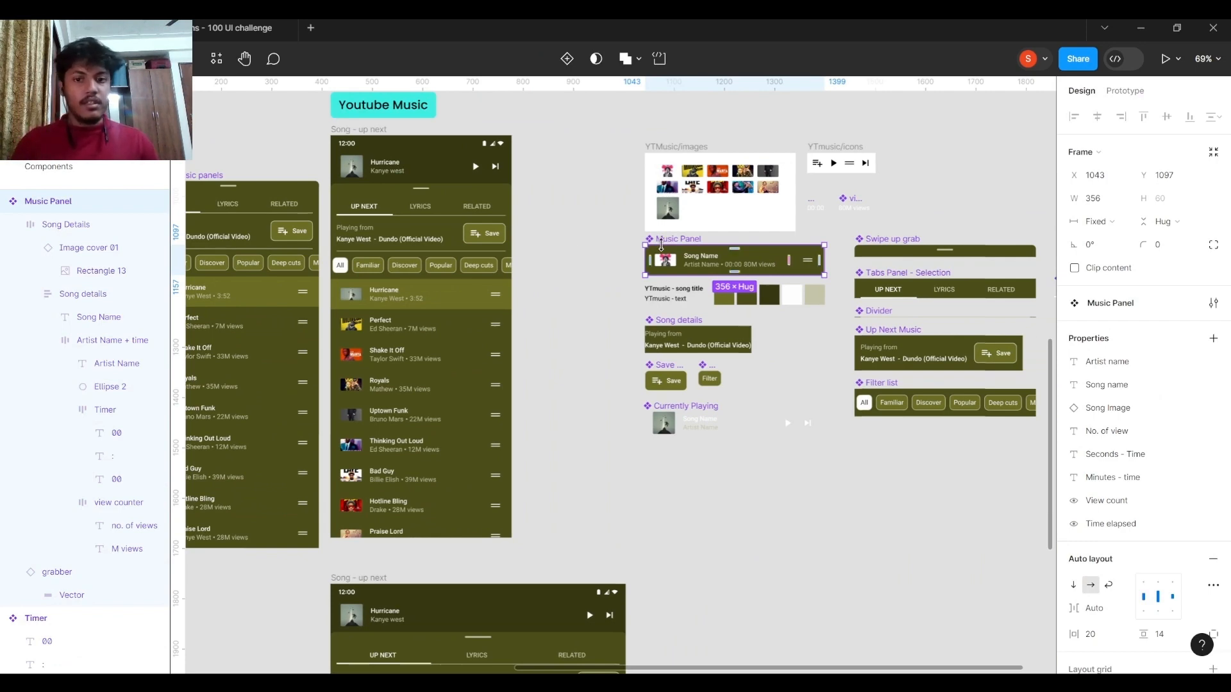
scroll(730, 269, "up", 5)
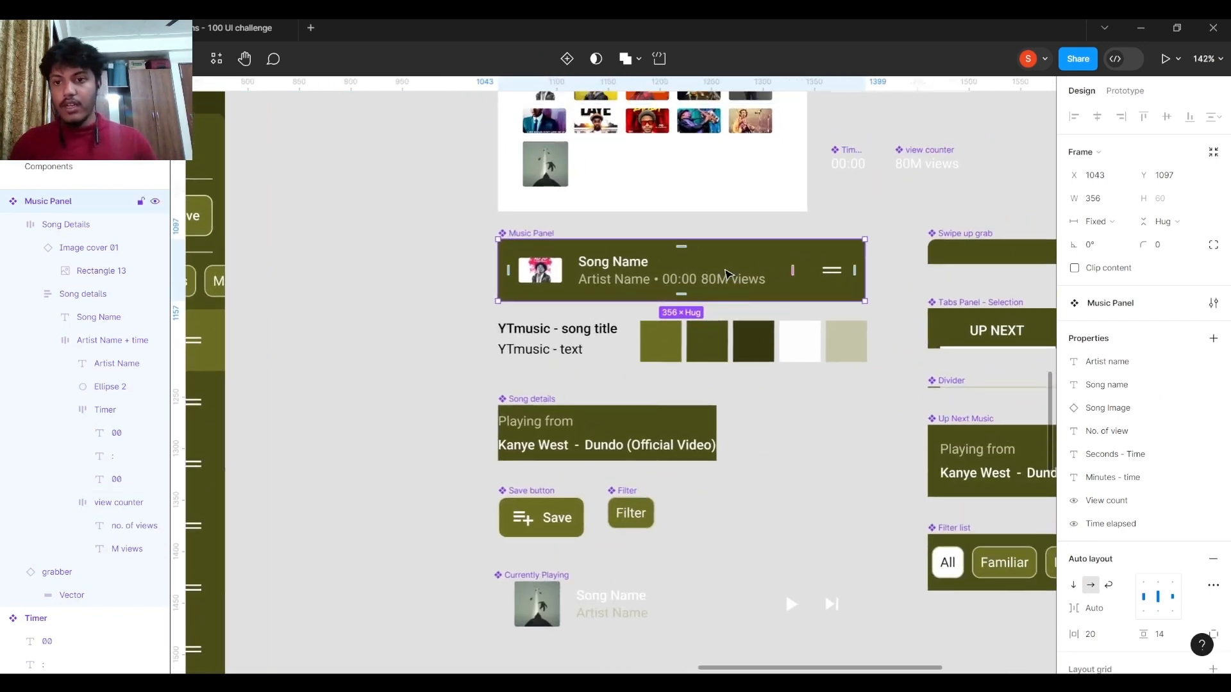
scroll(786, 269, "right", 1)
scroll(808, 272, "up", 2)
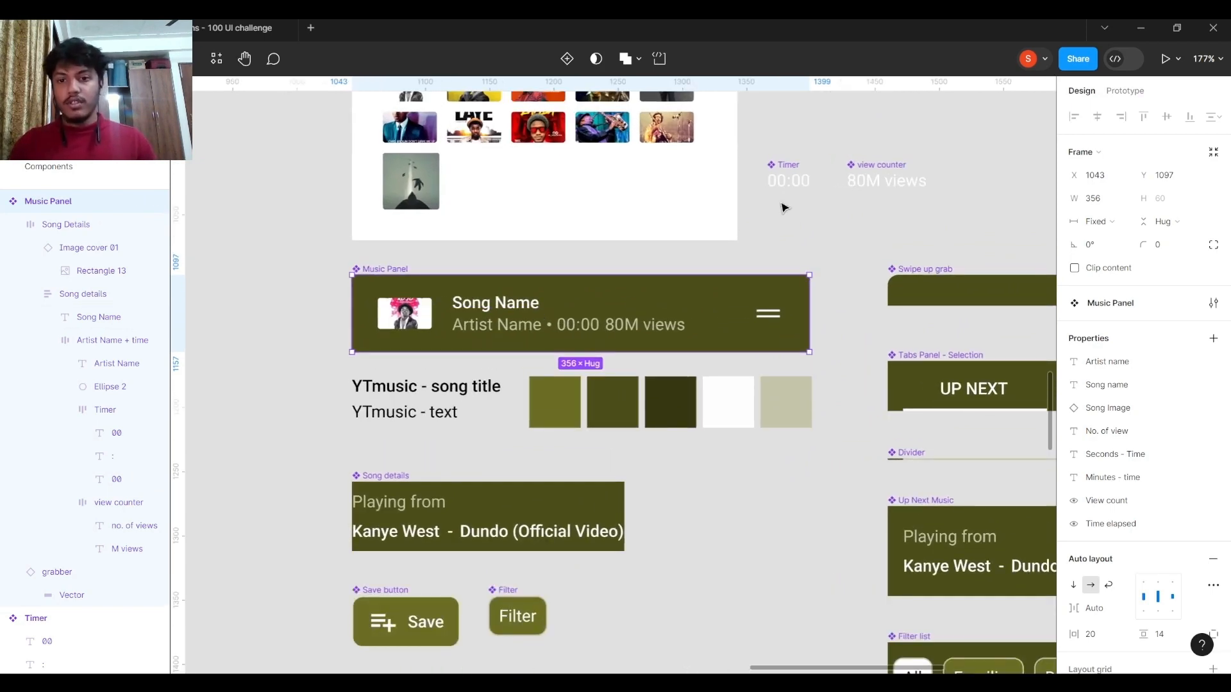
Select the Timer component and compare it with the time shown inside the Music Panel component.
scroll(783, 207, "up", 2)
left_click(785, 172)
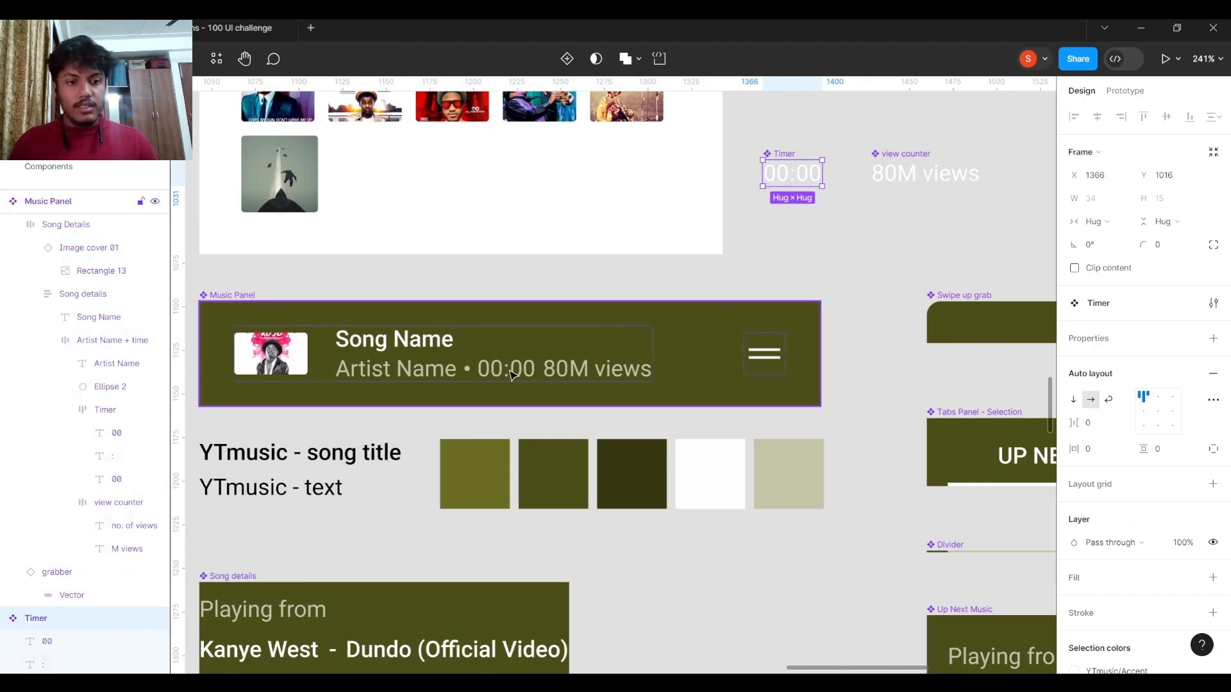
scroll(577, 327, "left", 3)
scroll(577, 327, "down", 1)
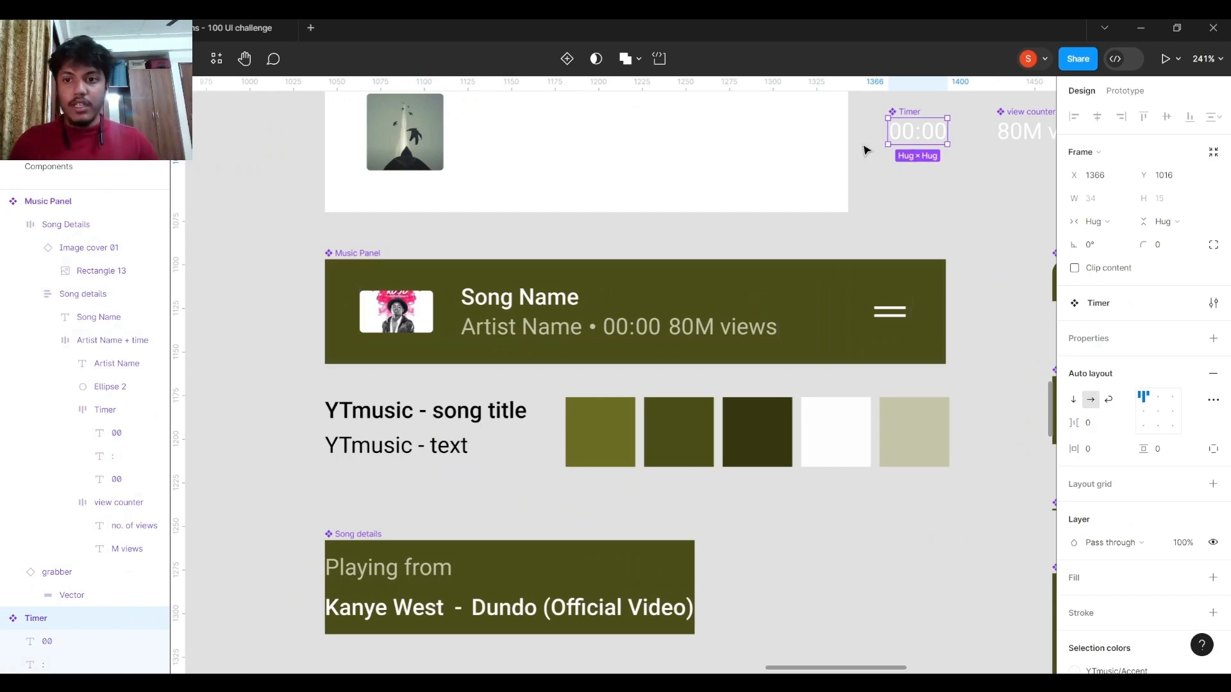
scroll(864, 150, "up", 2)
scroll(863, 150, "right", 5)
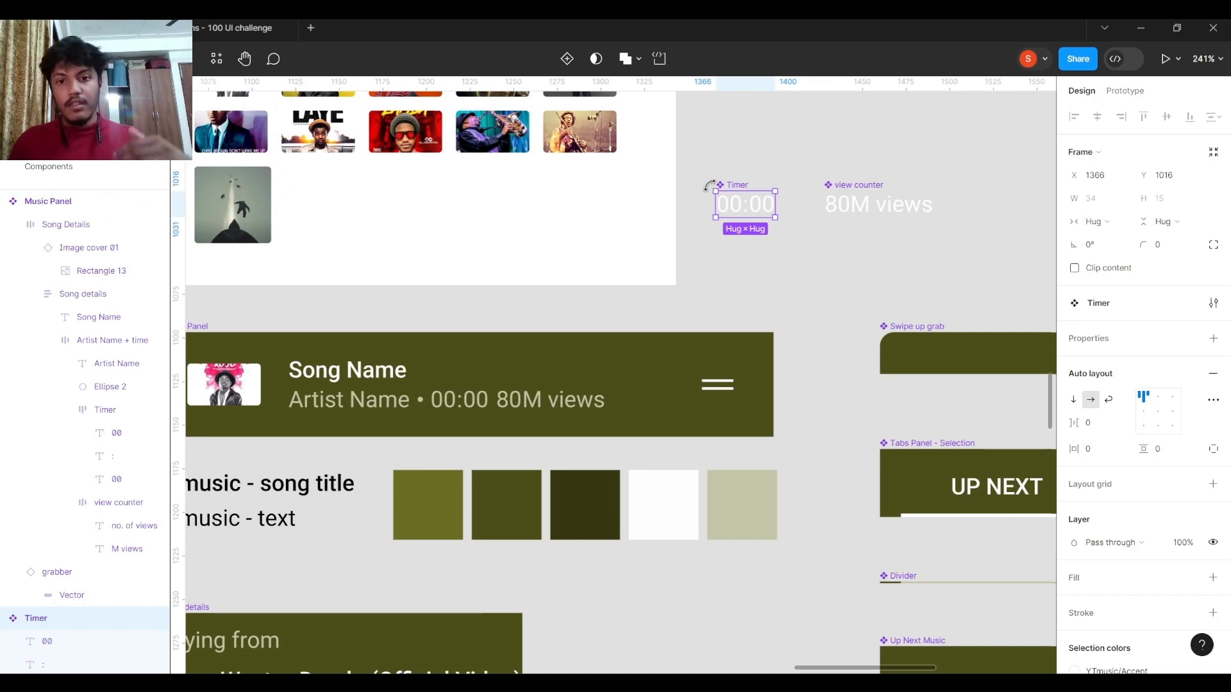
scroll(708, 184, "up", 2)
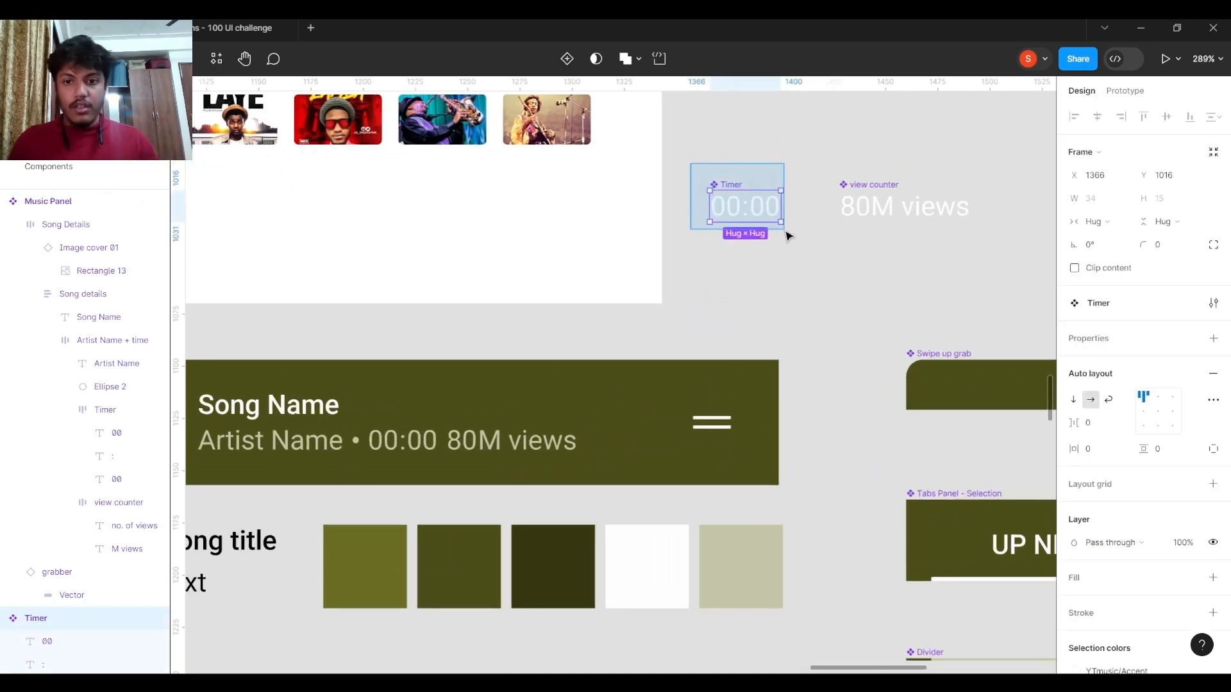
scroll(789, 242, "up", 3)
scroll(789, 242, "right", 5)
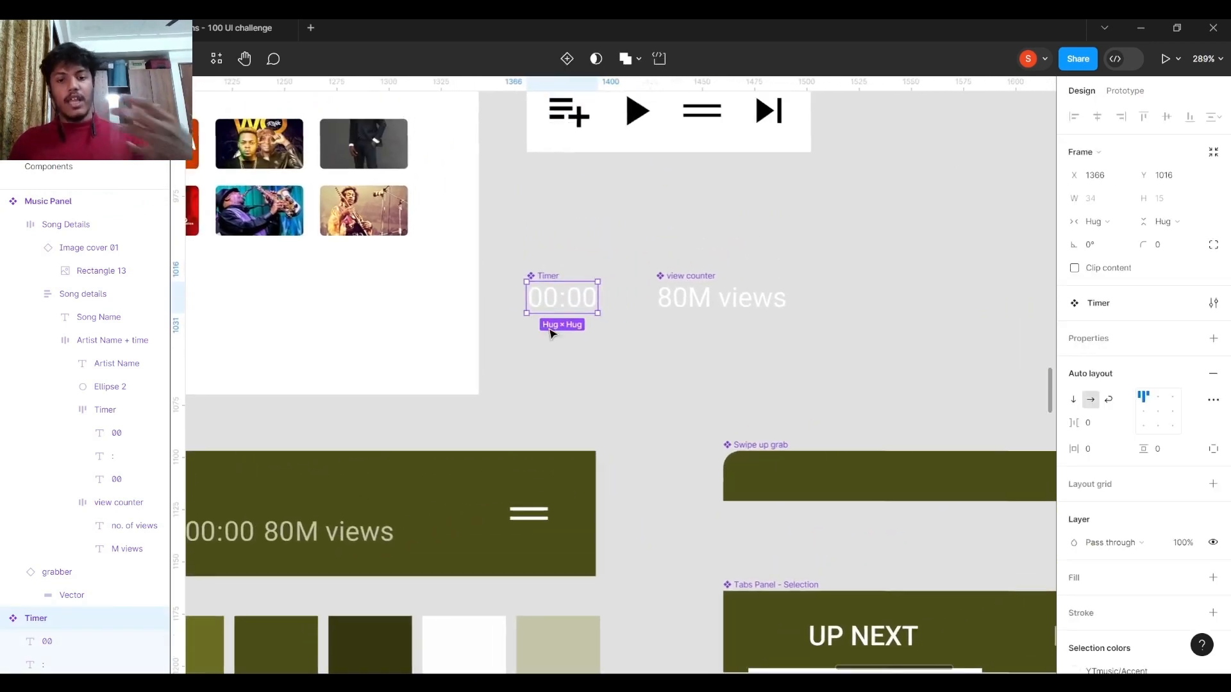
Inspect the separate minutes and seconds text layers inside the Timer component.
scroll(611, 307, "up", 3)
scroll(647, 295, "left", 3)
left_click(673, 282)
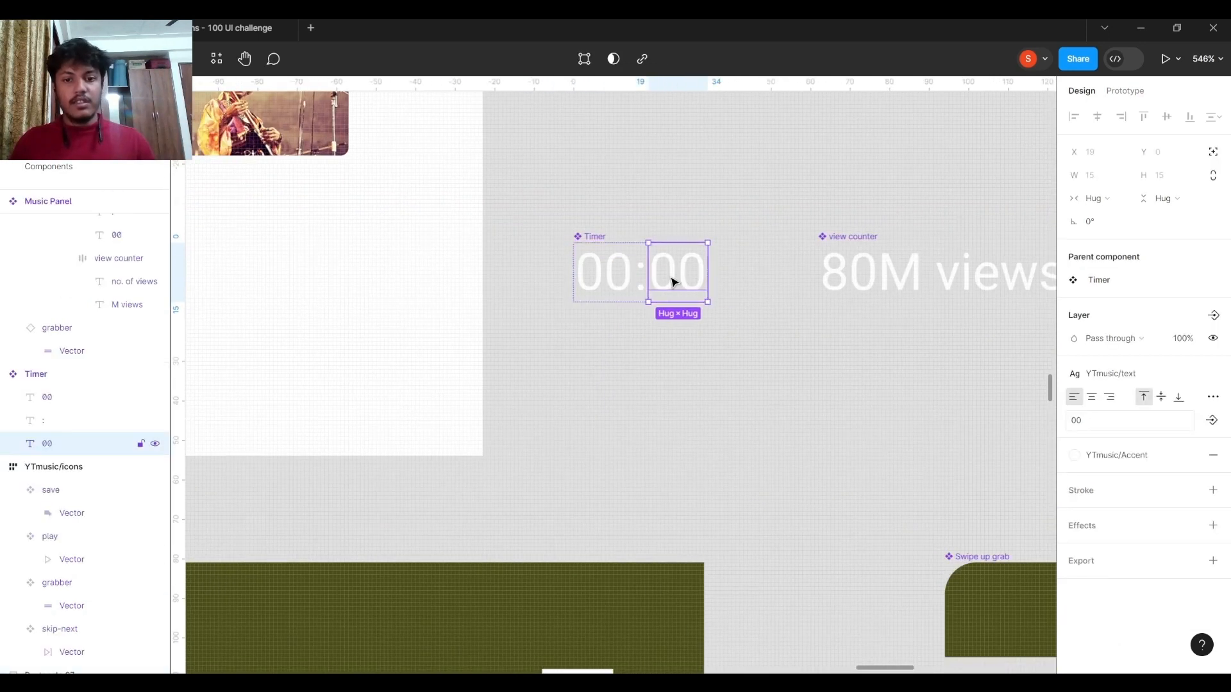
left_click(612, 282)
left_click(660, 281)
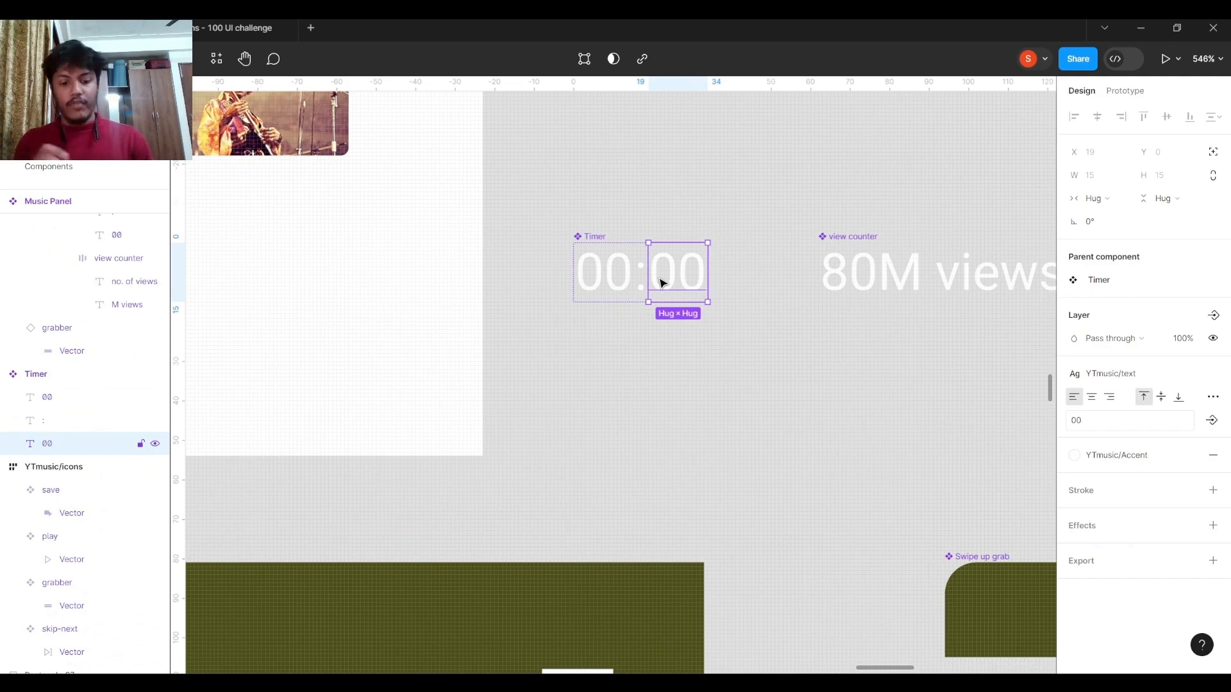
Select the view counter component and inspect its separate no. of views and M views text layers.
scroll(736, 269, "right", 2)
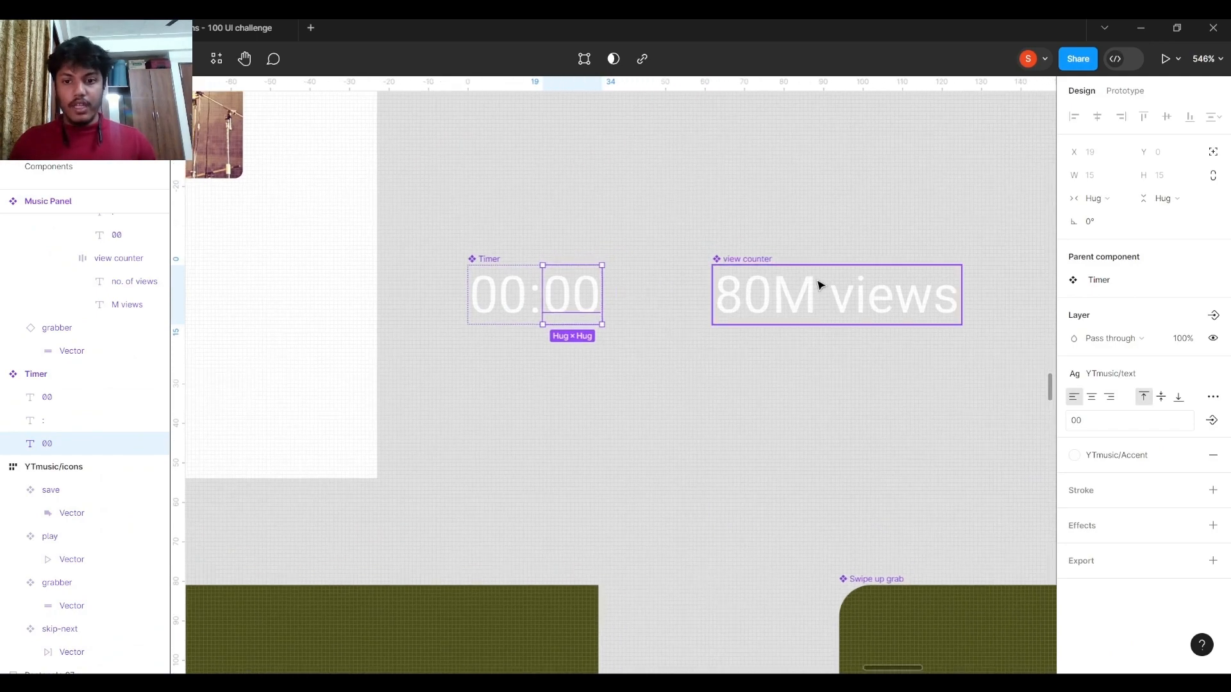
left_click(816, 283)
scroll(569, 277, "right", 5)
scroll(568, 277, "up", 2)
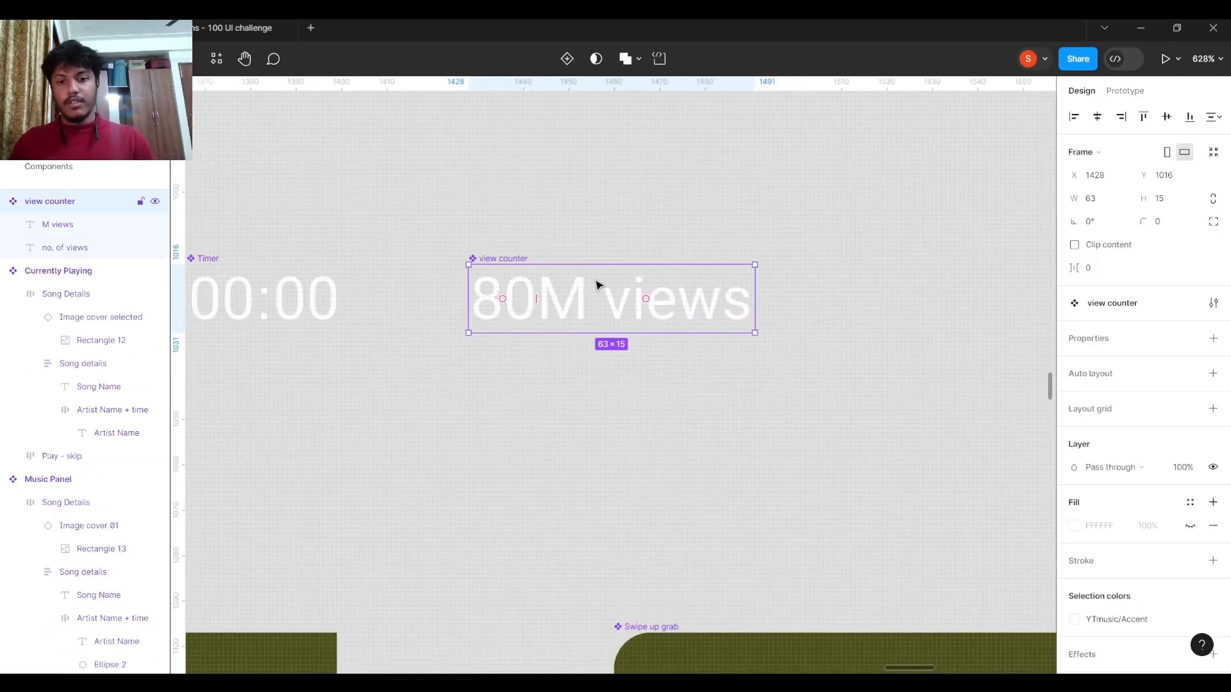
double_click(560, 299)
left_click(509, 308)
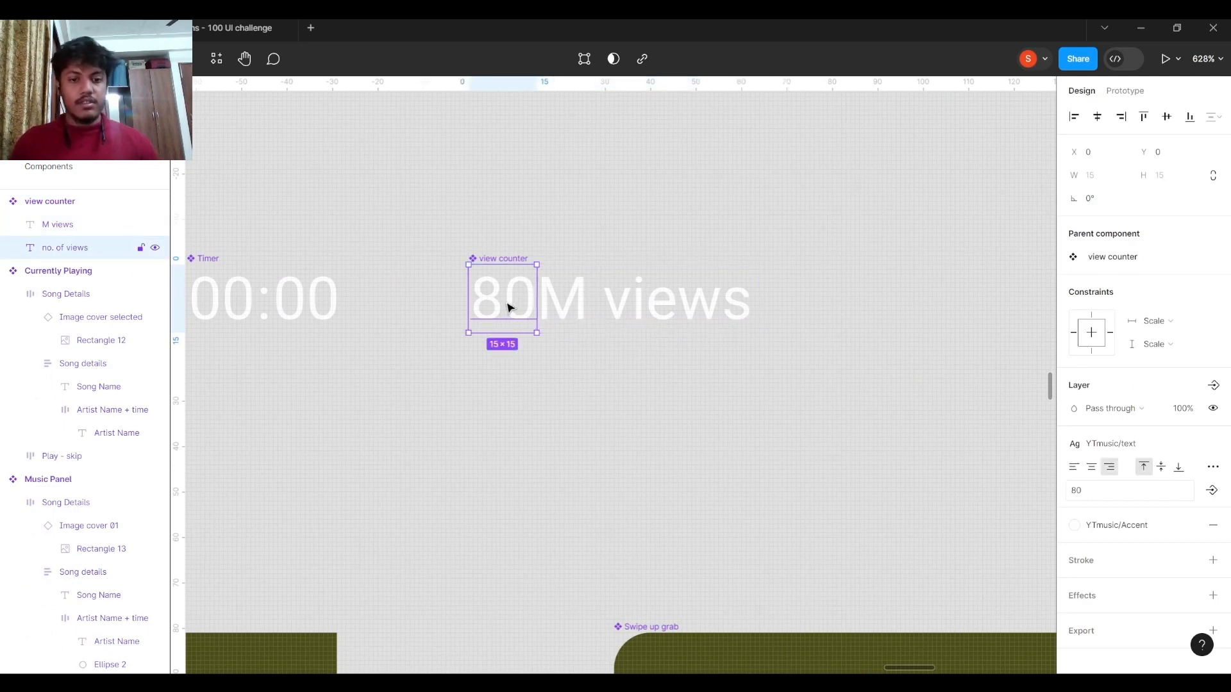
left_click(555, 302)
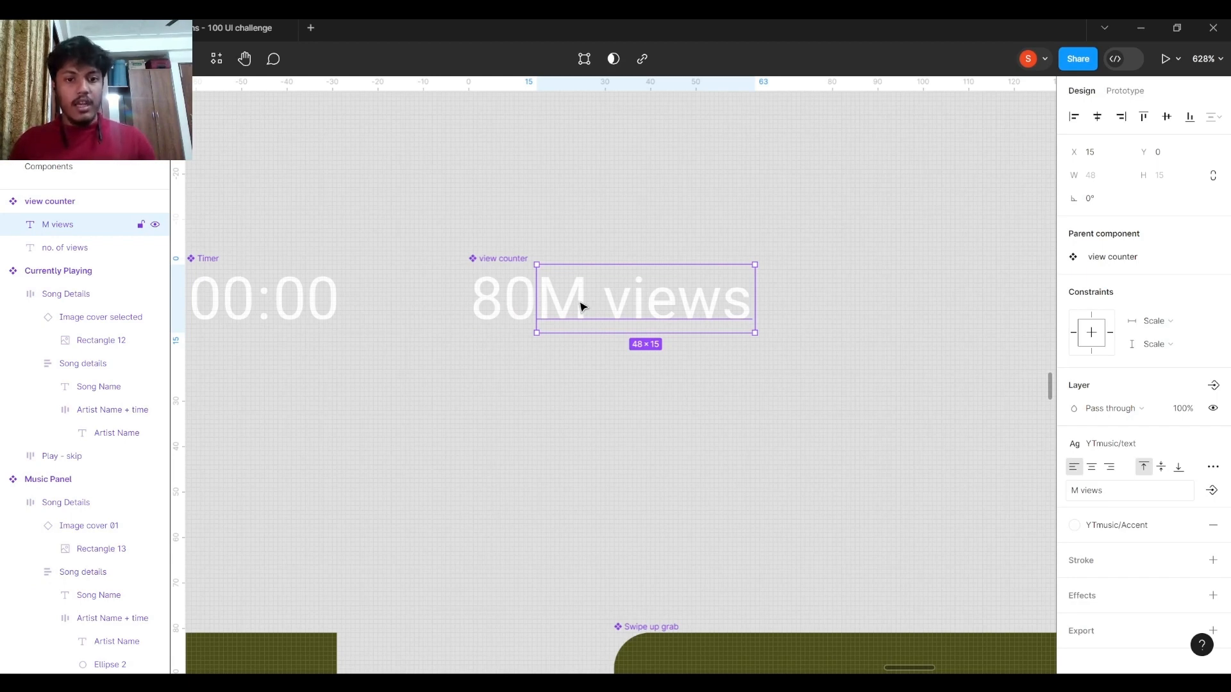
left_click(522, 306)
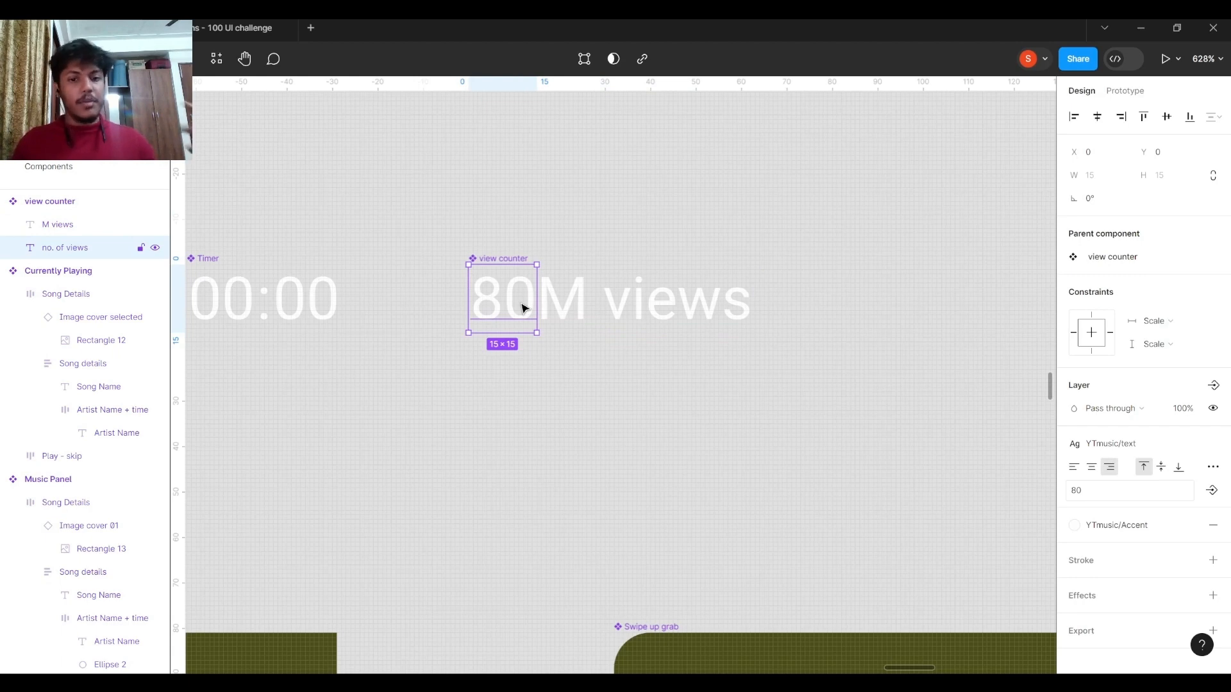
scroll(534, 288, "down", 2)
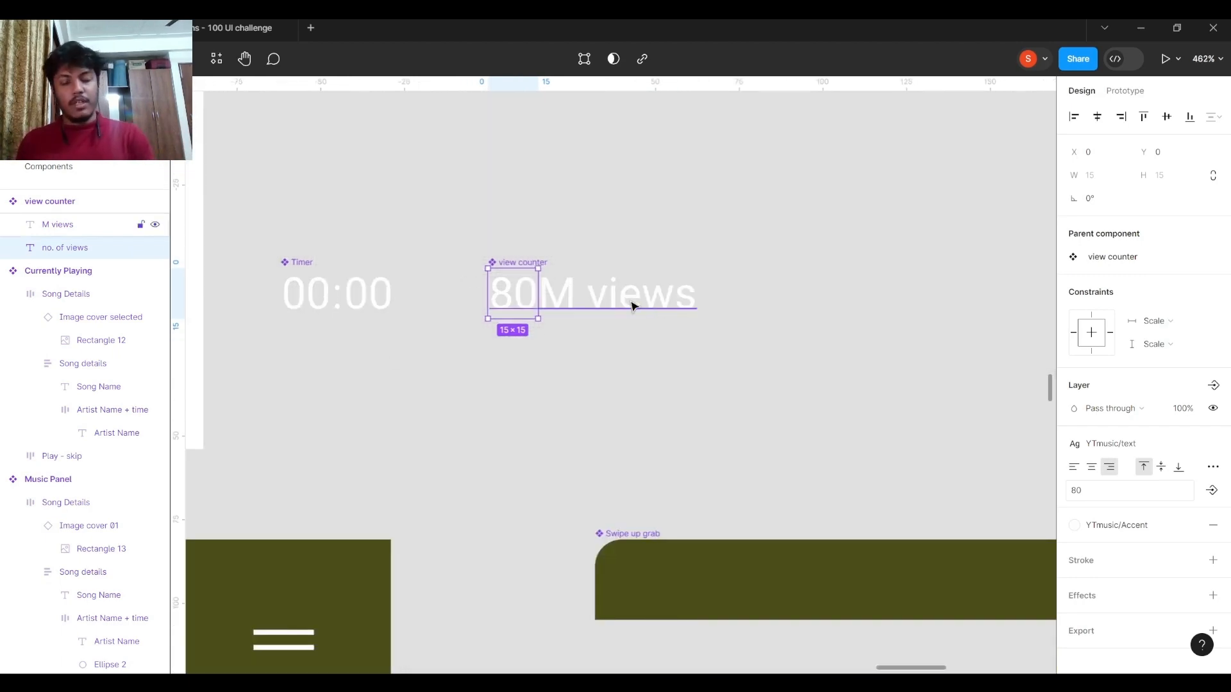
scroll(637, 295, "up", 3)
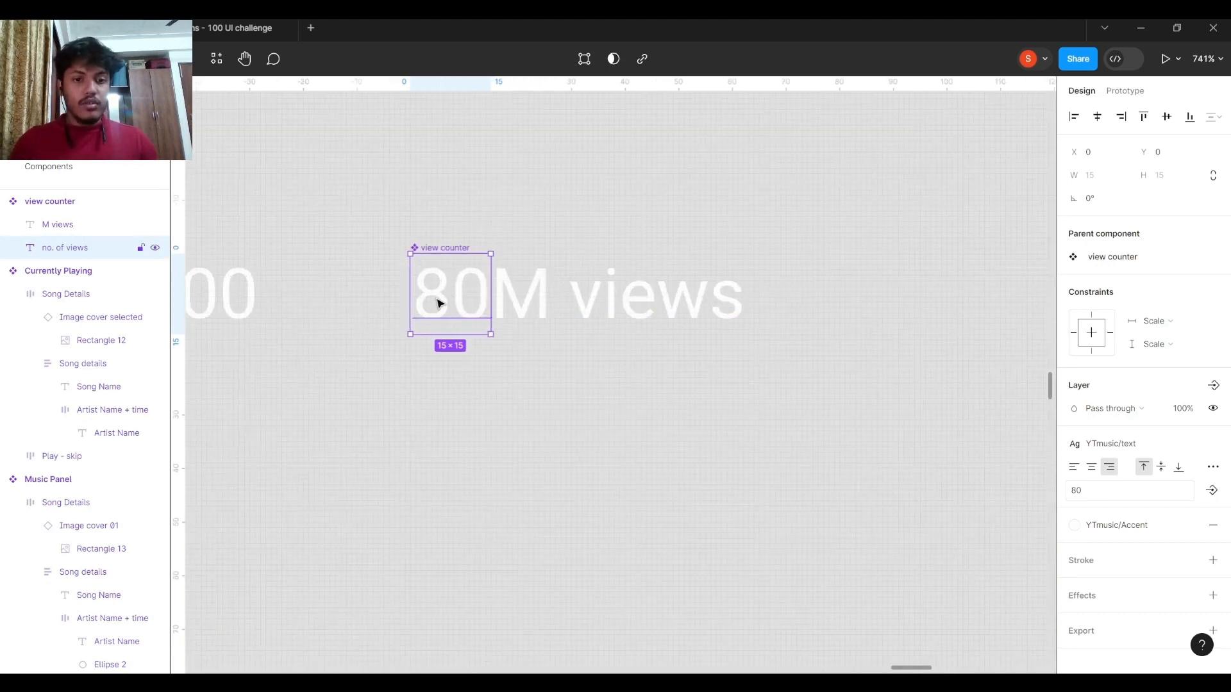
left_click(541, 286)
left_click(475, 290)
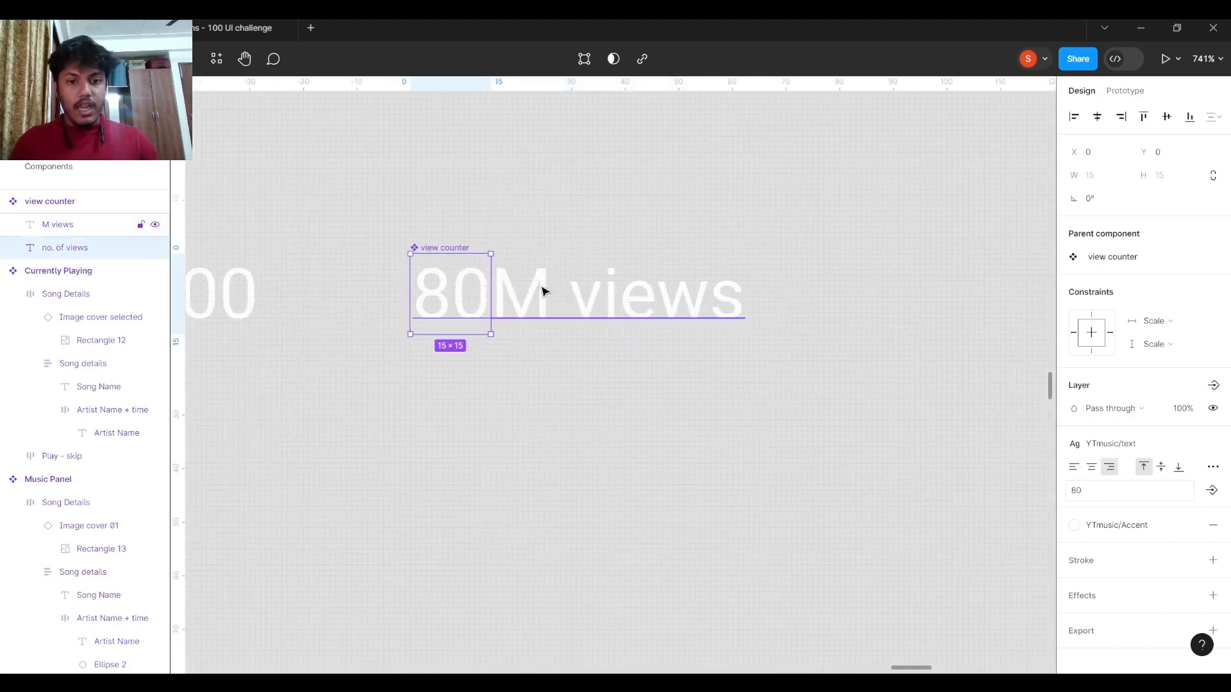
Try replacing the no. of views text in the view counter component with 232323, and undo the change.
left_click_drag(544, 291, 538, 292)
key("ctrl+z")
left_click(481, 344)
double_click(467, 321)
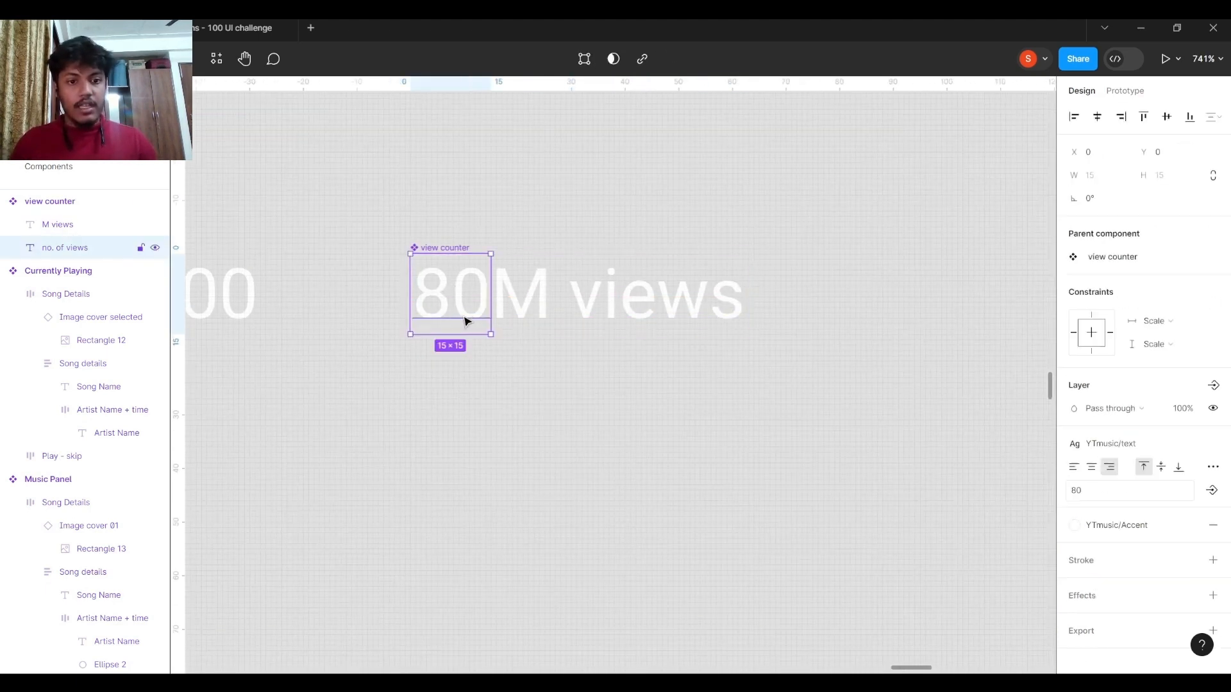
double_click(465, 306)
type("232323")
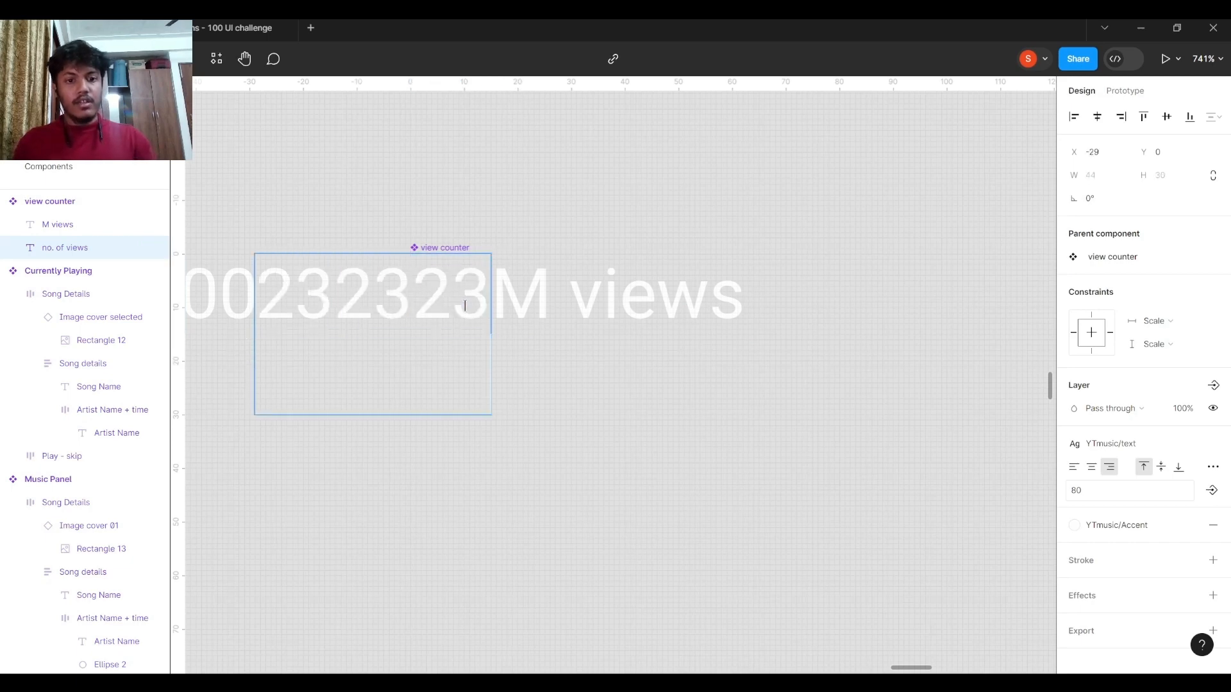
key("Escape")
left_click(442, 246)
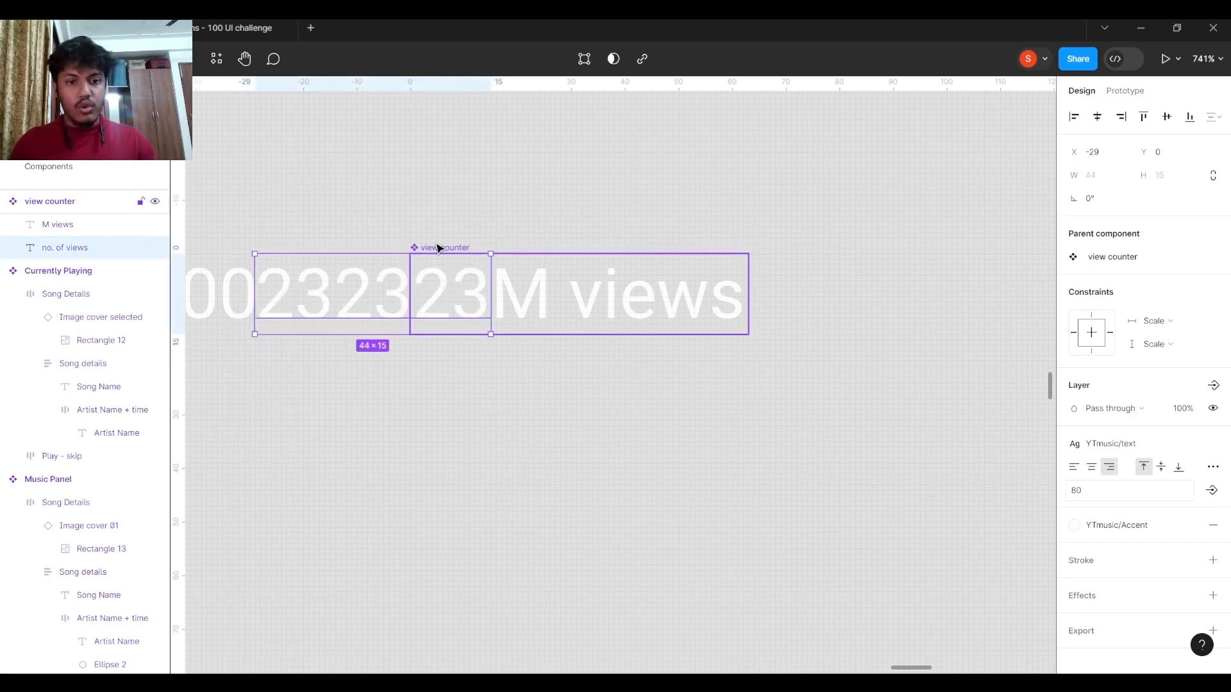
key("ctrl+z")
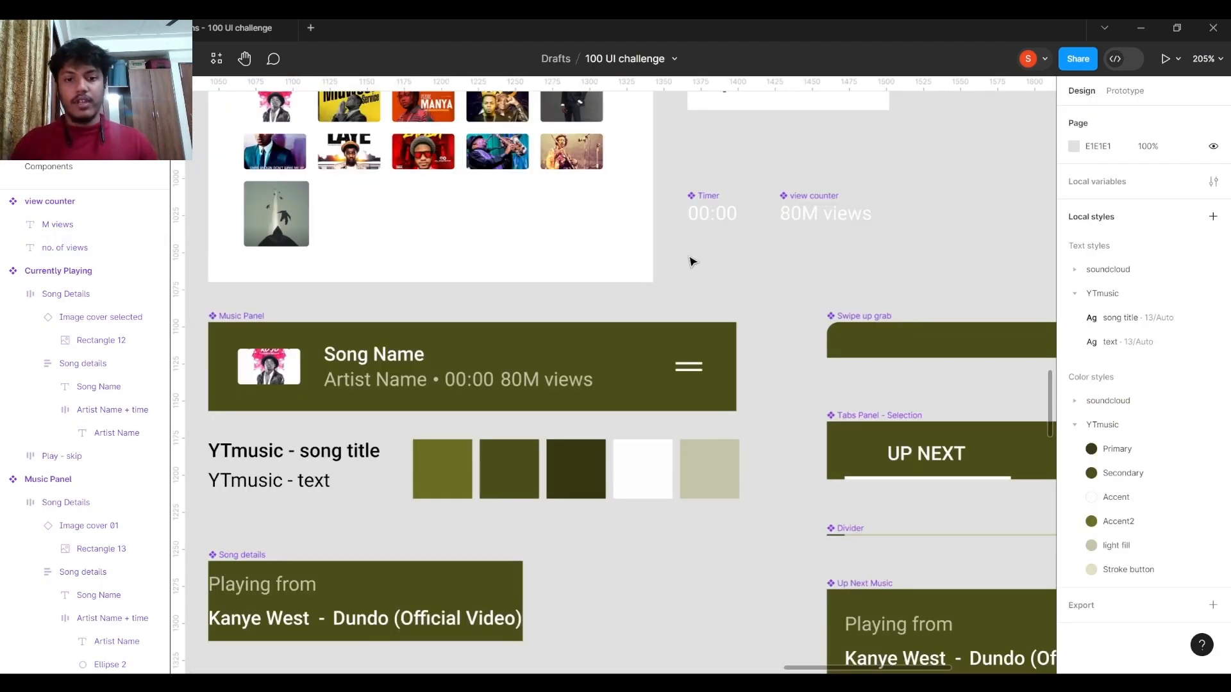
Compare the standalone Timer and view counter components with the time and views text inside the Music Panel.
left_click_drag(666, 280, 807, 236)
left_click_drag(887, 228, 850, 249)
scroll(637, 360, "up", 4)
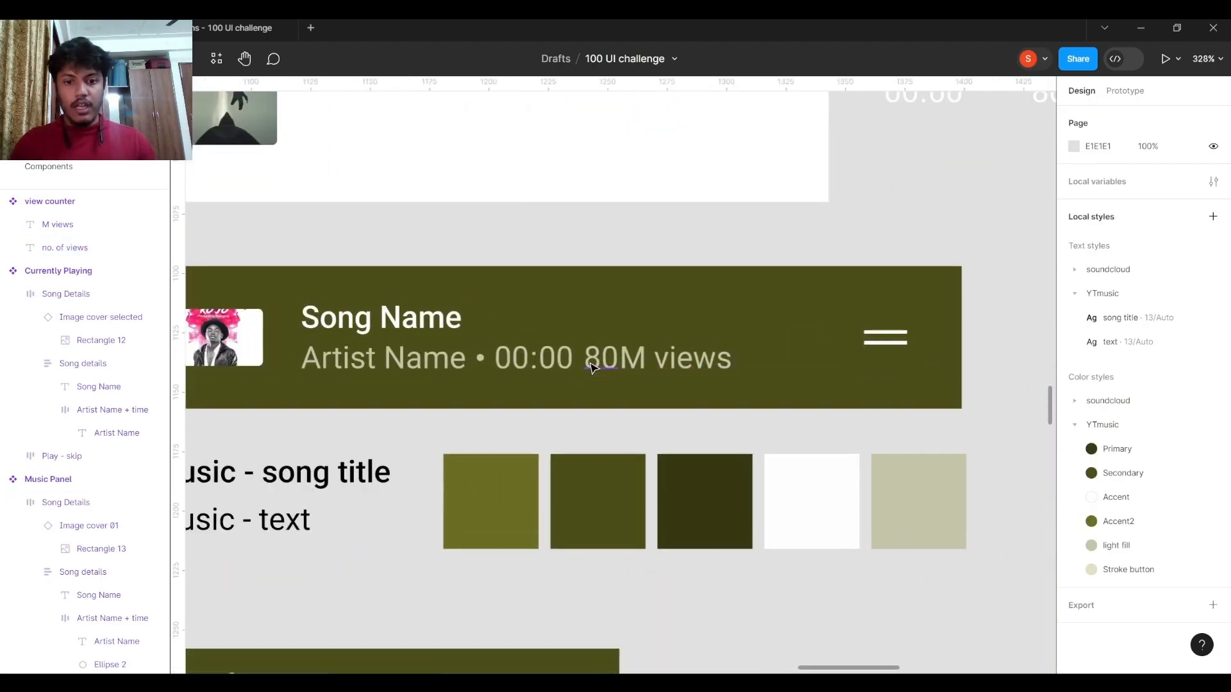
scroll(679, 346, "right", 4)
scroll(678, 346, "up", 1)
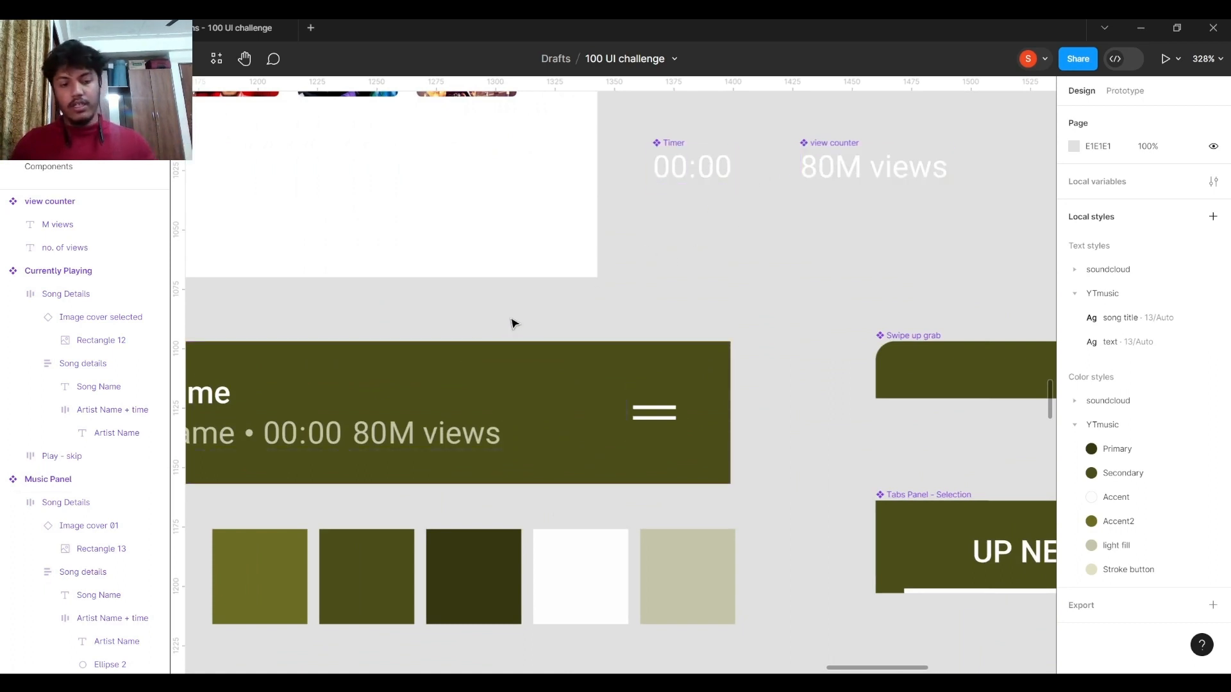
scroll(467, 326, "left", 2)
scroll(467, 327, "down", 1)
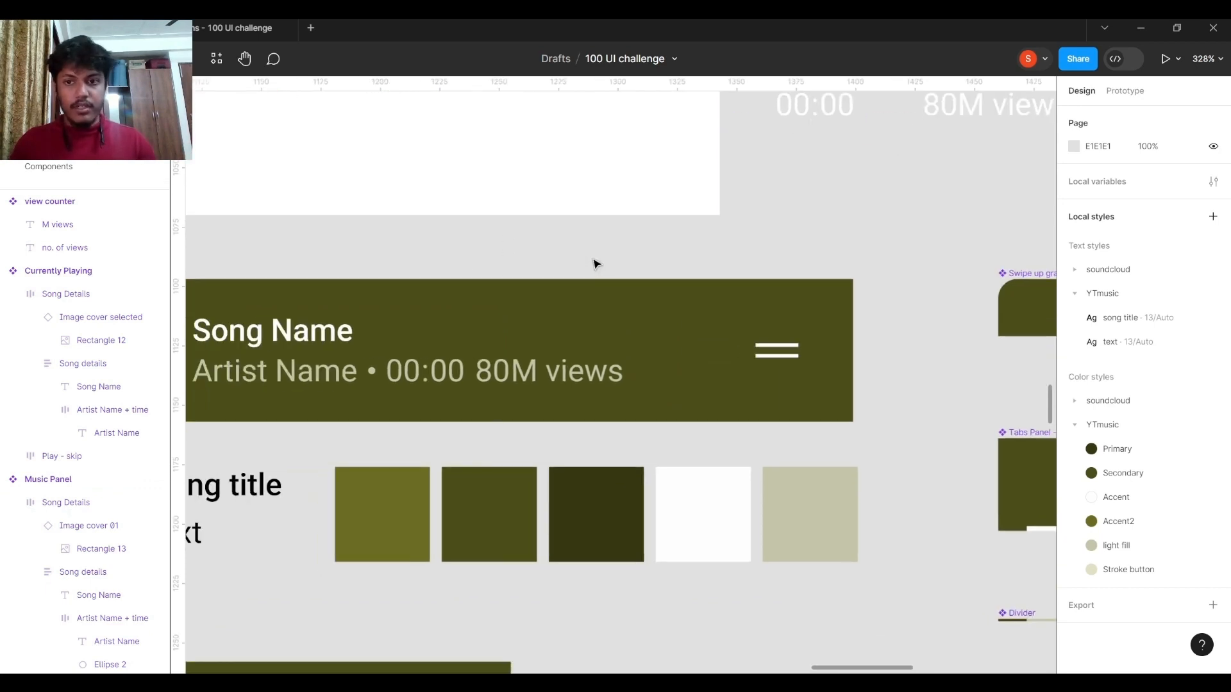
scroll(452, 362, "left", 4)
scroll(452, 363, "down", 1)
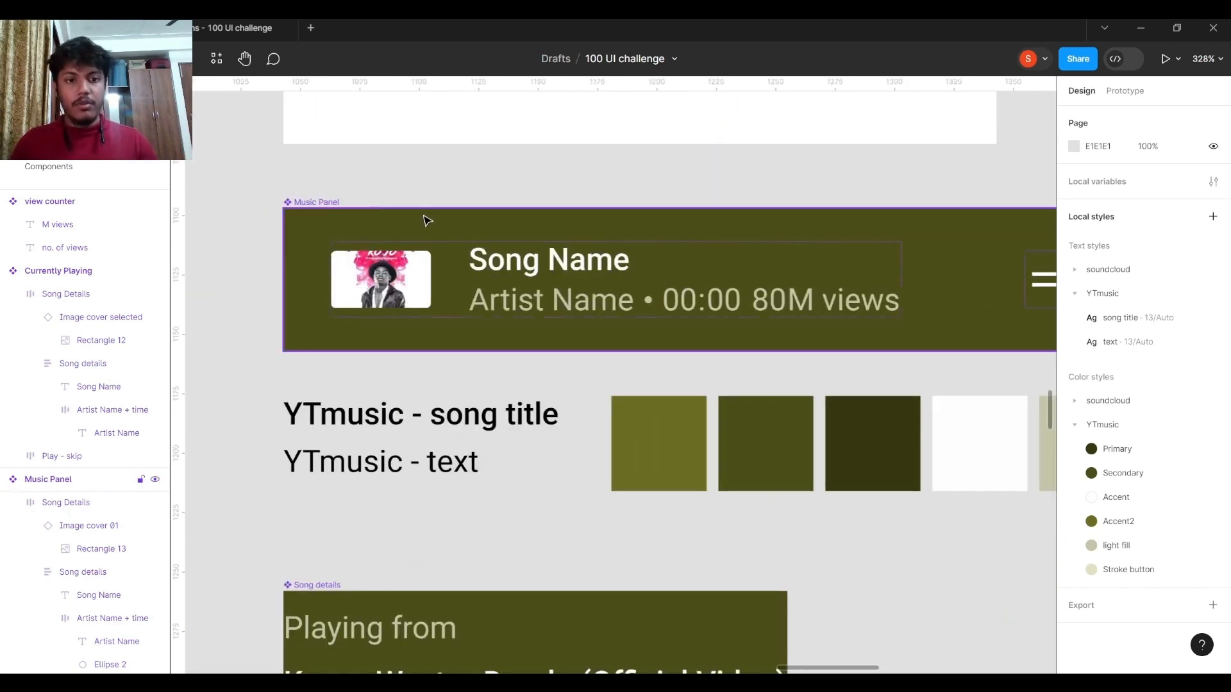
Select the Music Panel main component and review its text, image and visibility properties alongside its nested Song Details frame.
left_click(338, 212)
scroll(434, 200, "down", 1)
scroll(513, 257, "right", 1)
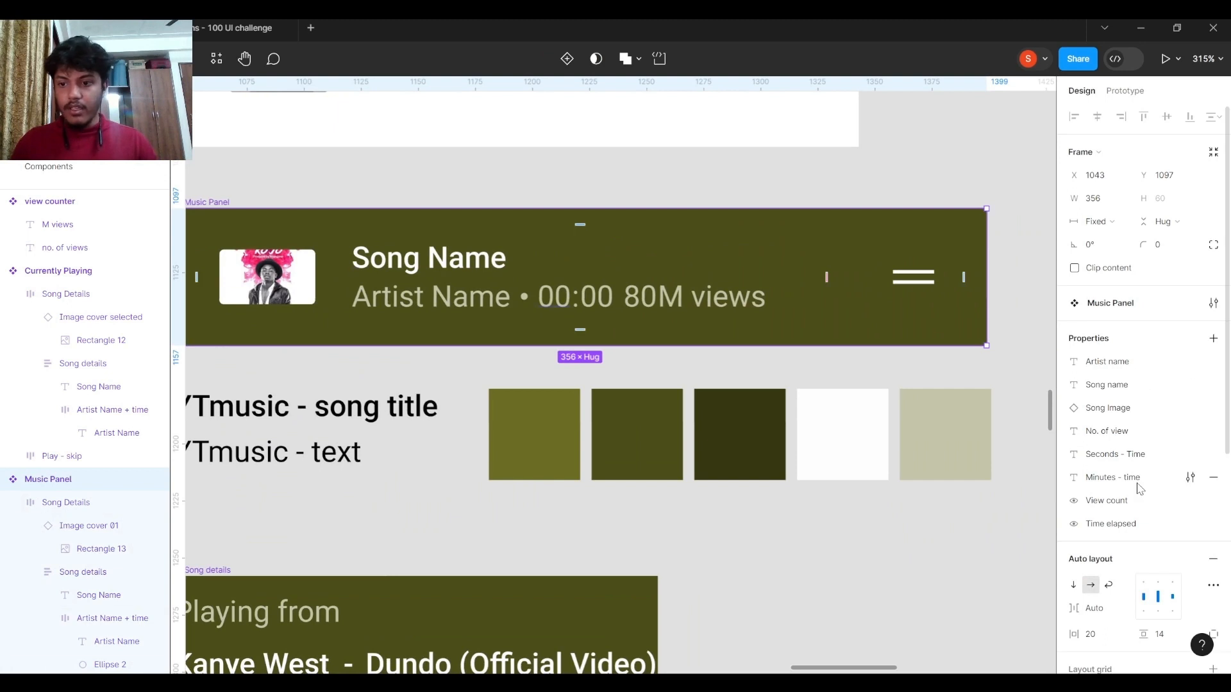
scroll(645, 257, "down", 2)
double_click(643, 298)
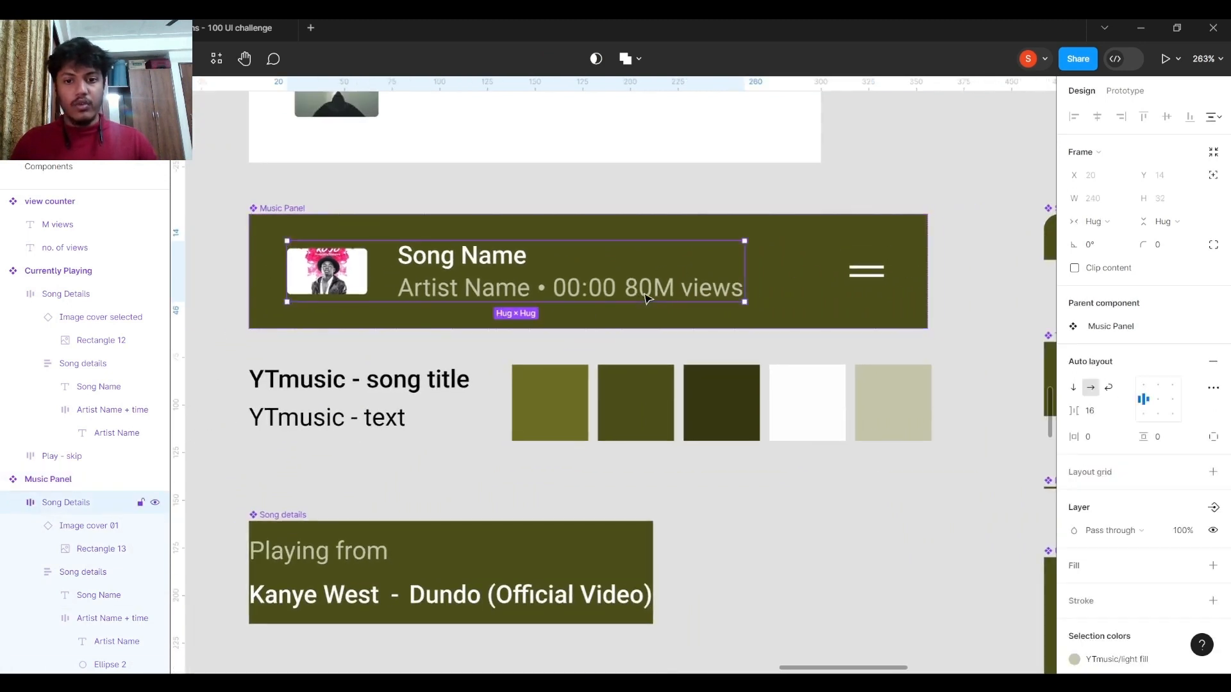
left_click(285, 213)
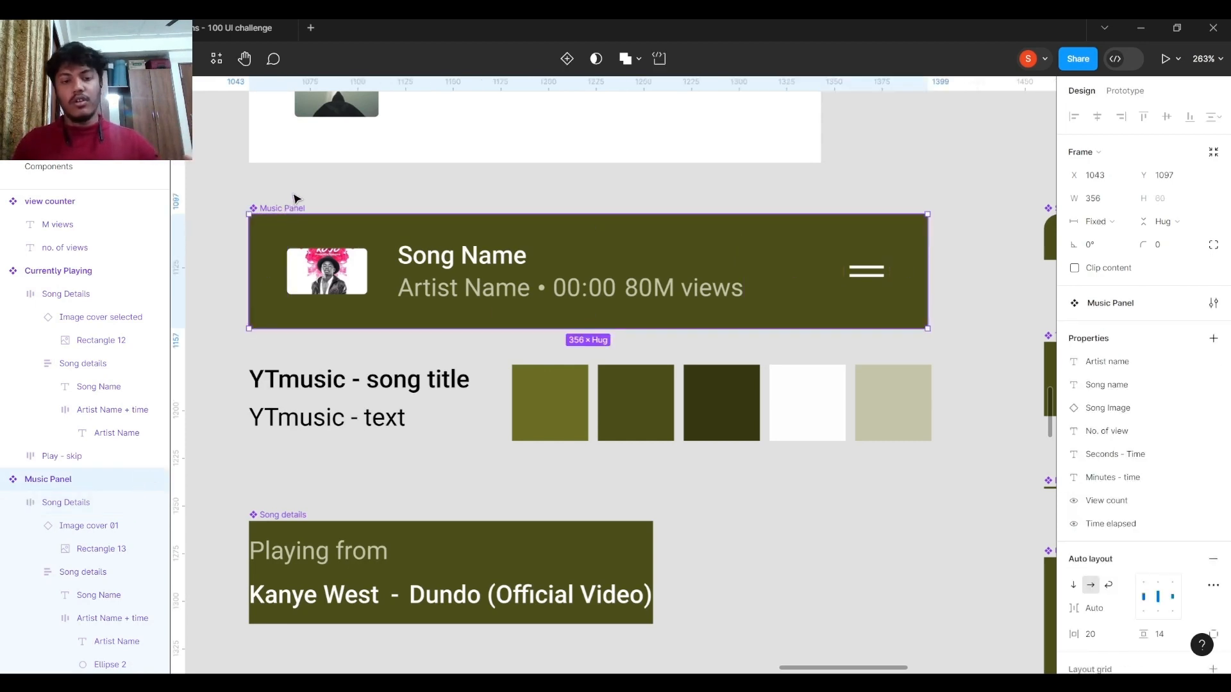
Delete the standalone Timer and view counter components above the Music Panel.
scroll(691, 244, "down", 2)
scroll(687, 225, "left", 2)
left_click_drag(650, 214, 839, 152)
key("Delete")
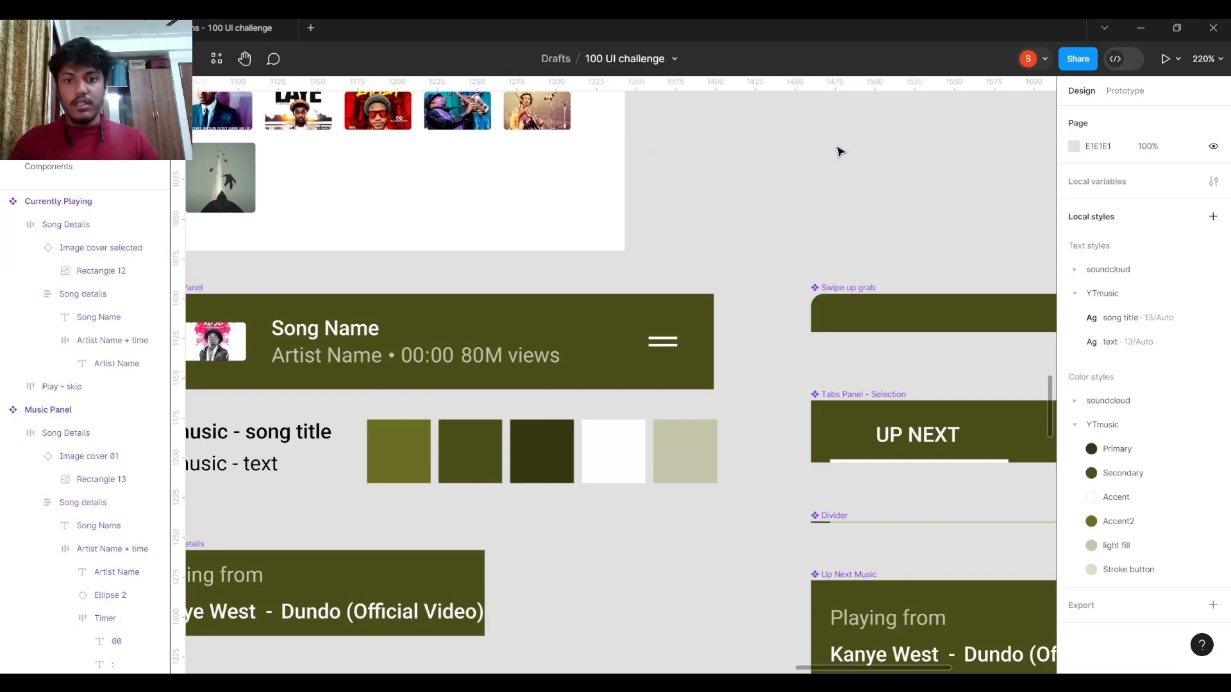
Survey the YouTube Music screens together with the library of components placed beside them.
scroll(734, 209, "down", 5)
scroll(741, 214, "right", 2)
scroll(693, 415, "down", 3)
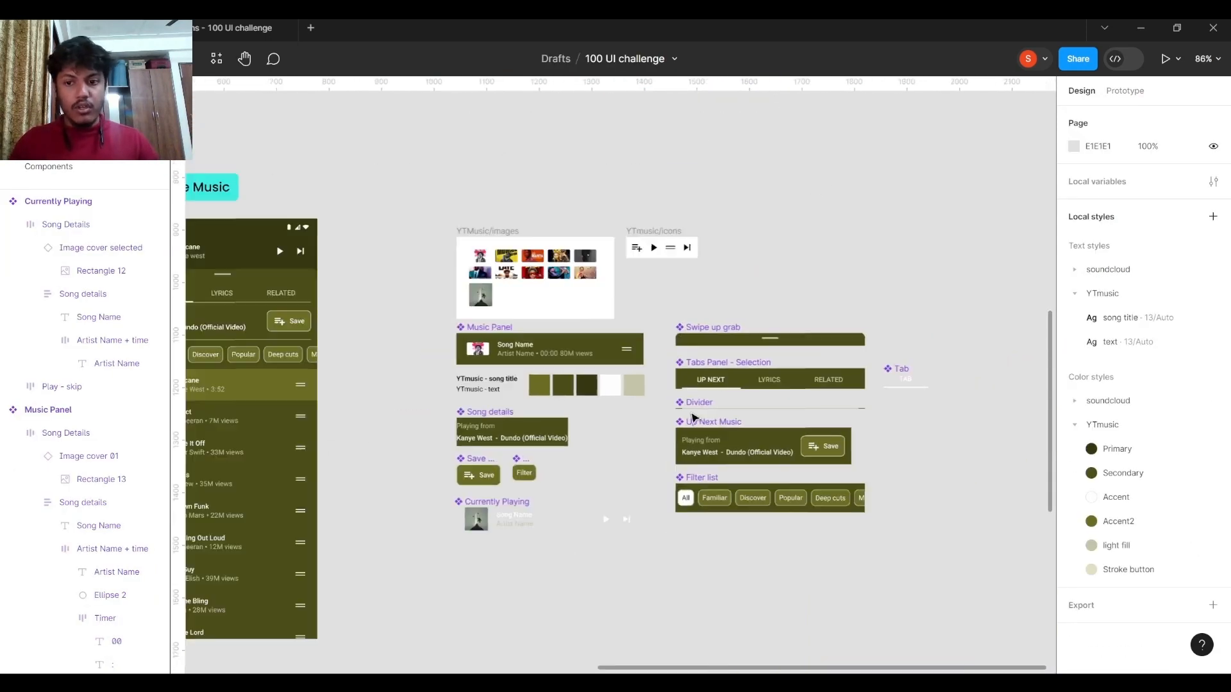
scroll(445, 401, "left", 3)
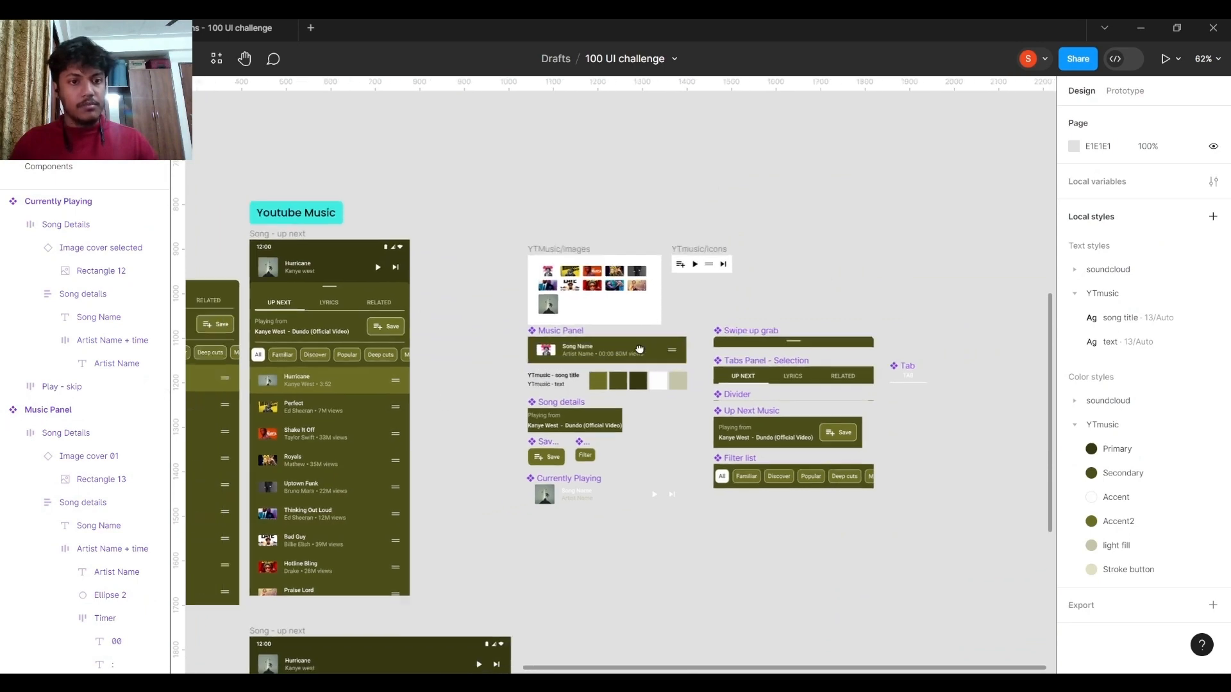
scroll(538, 347, "up", 4)
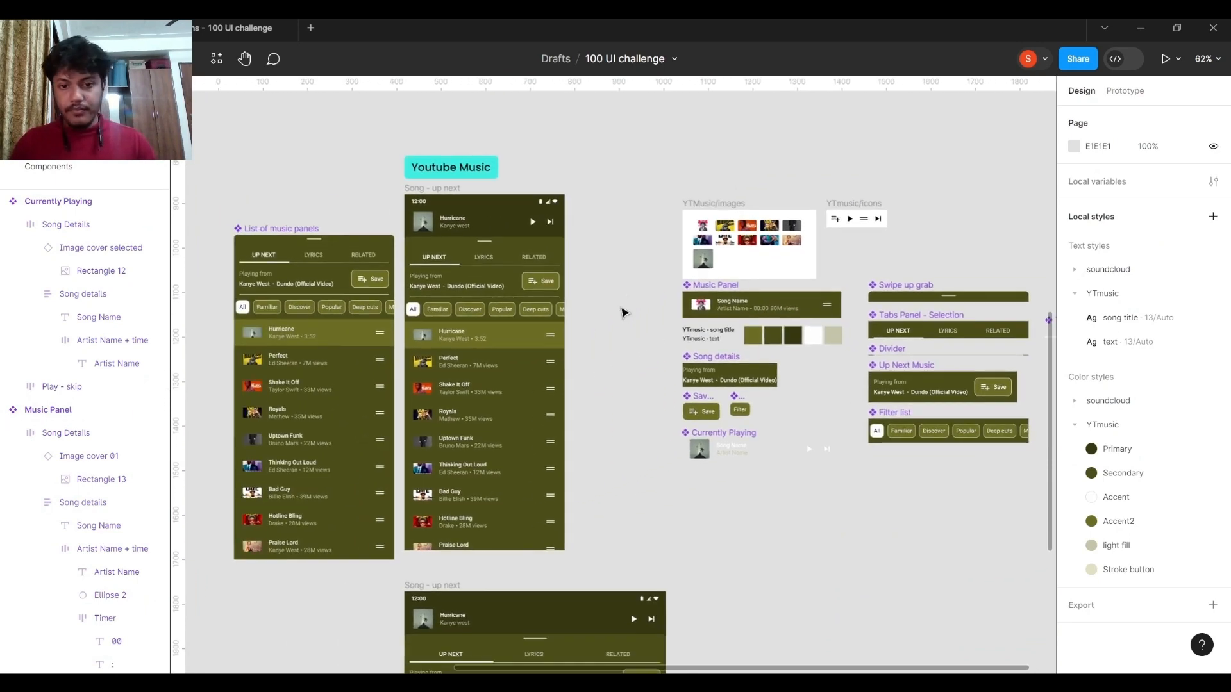
scroll(621, 281, "right", 1)
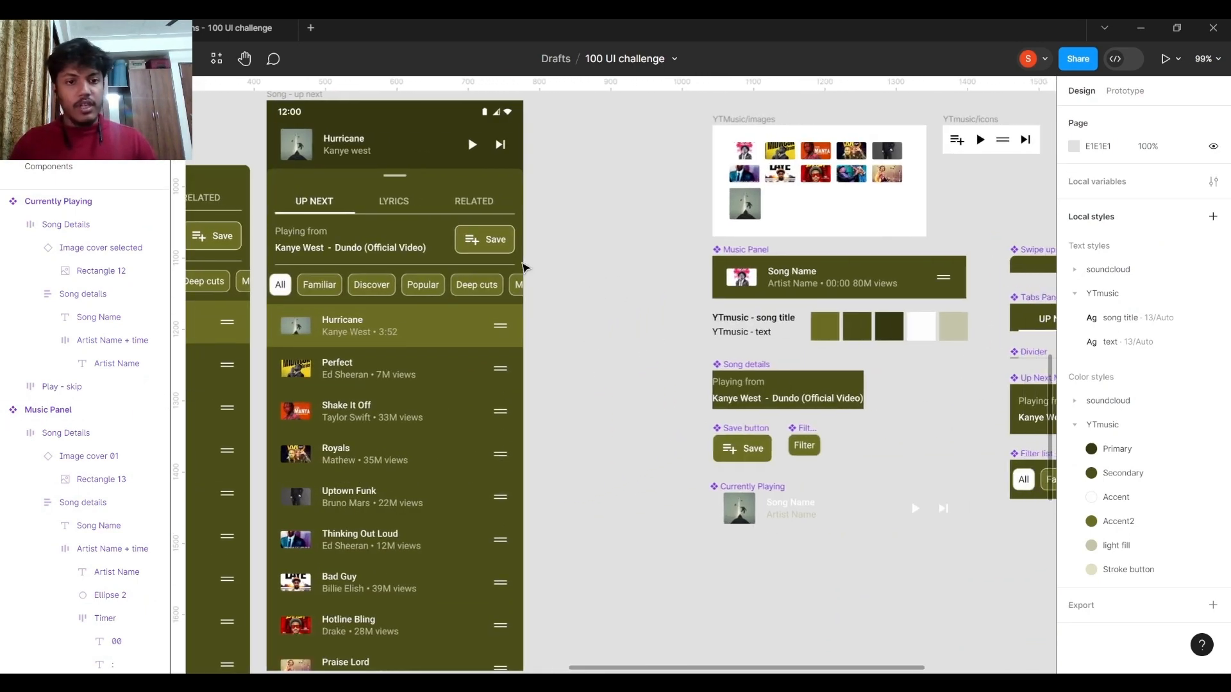
Examine the divider lines around the Playing from section of the upper Song - up next screen.
scroll(525, 266, "left", 3)
scroll(545, 269, "up", 5)
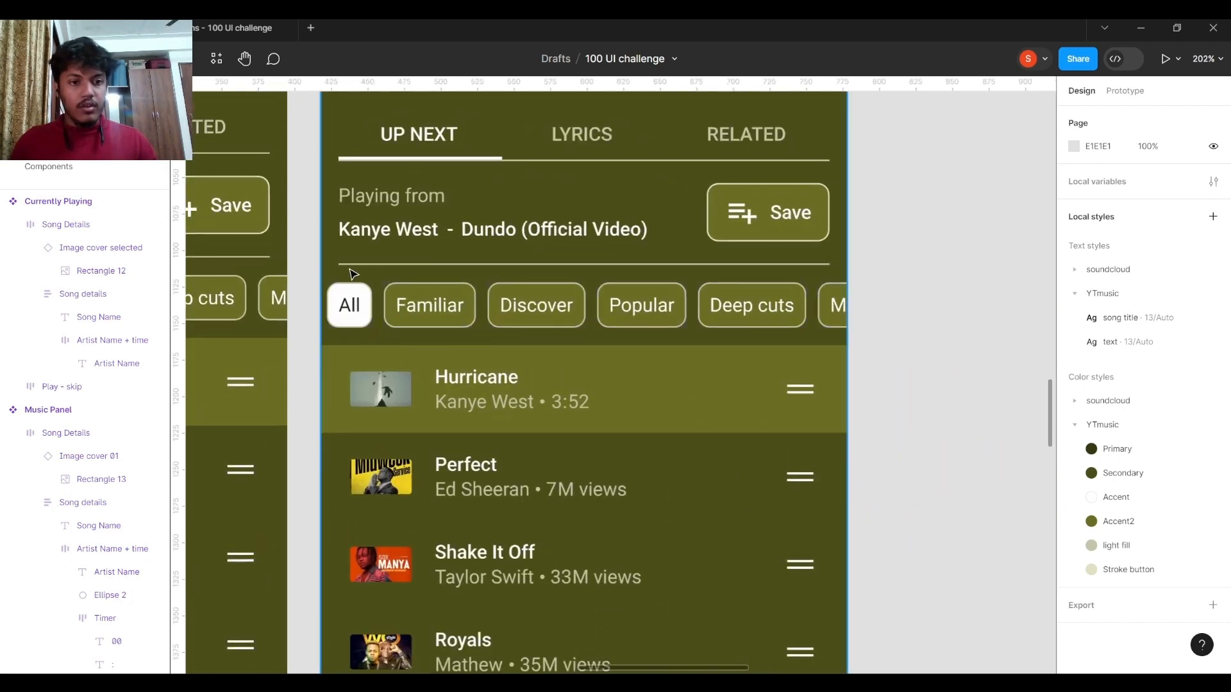
scroll(352, 257, "up", 3)
scroll(490, 288, "right", 3)
scroll(513, 320, "up", 1)
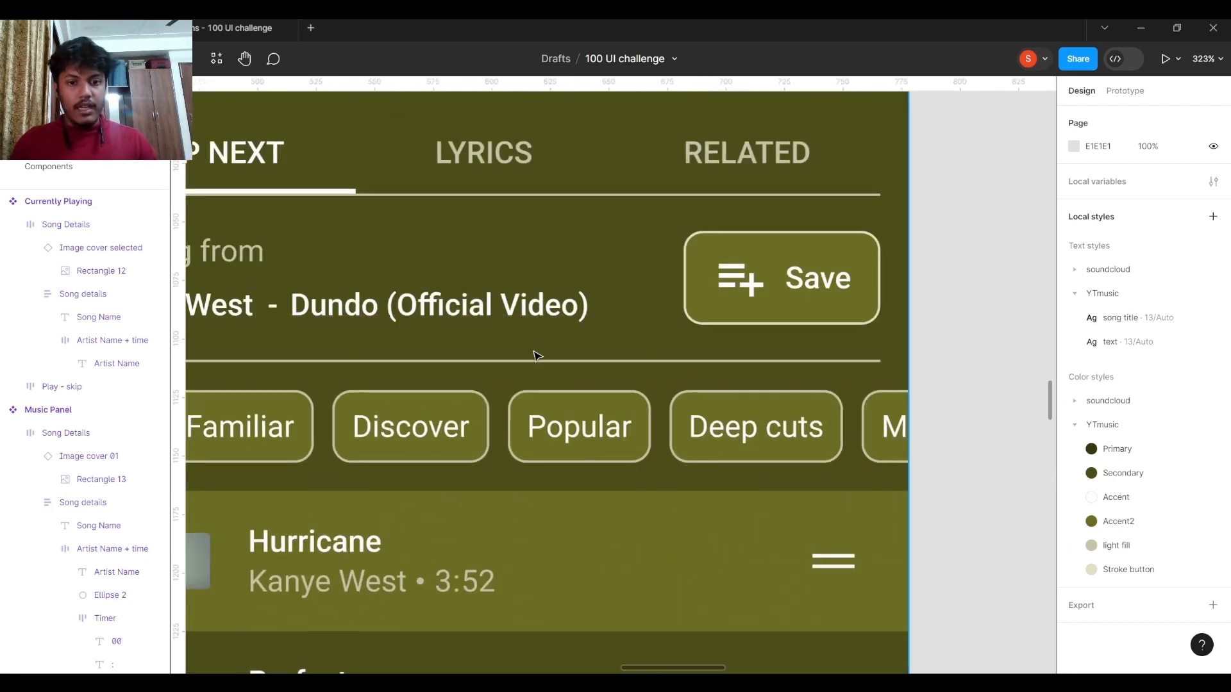
scroll(662, 197, "down", 5)
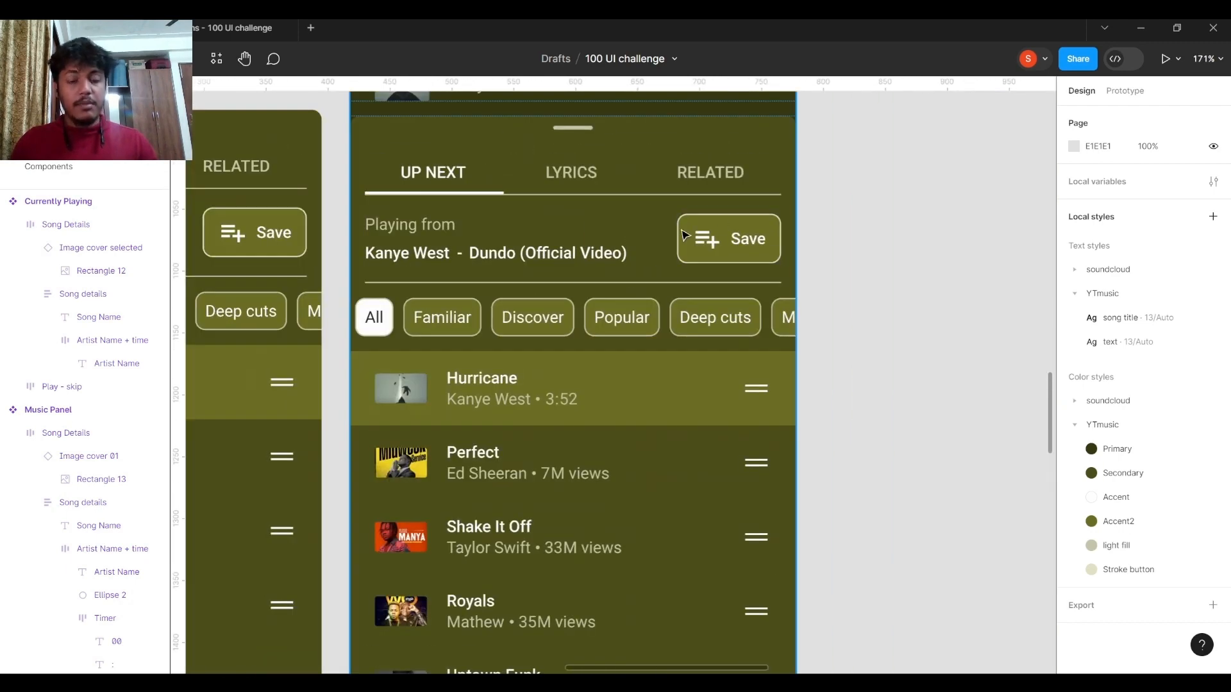
Try widening the lower Song - up next frame to 784 to test how its contents adapt, and undo it.
scroll(769, 346, "down", 10)
scroll(795, 361, "down", 5)
scroll(703, 267, "down", 3)
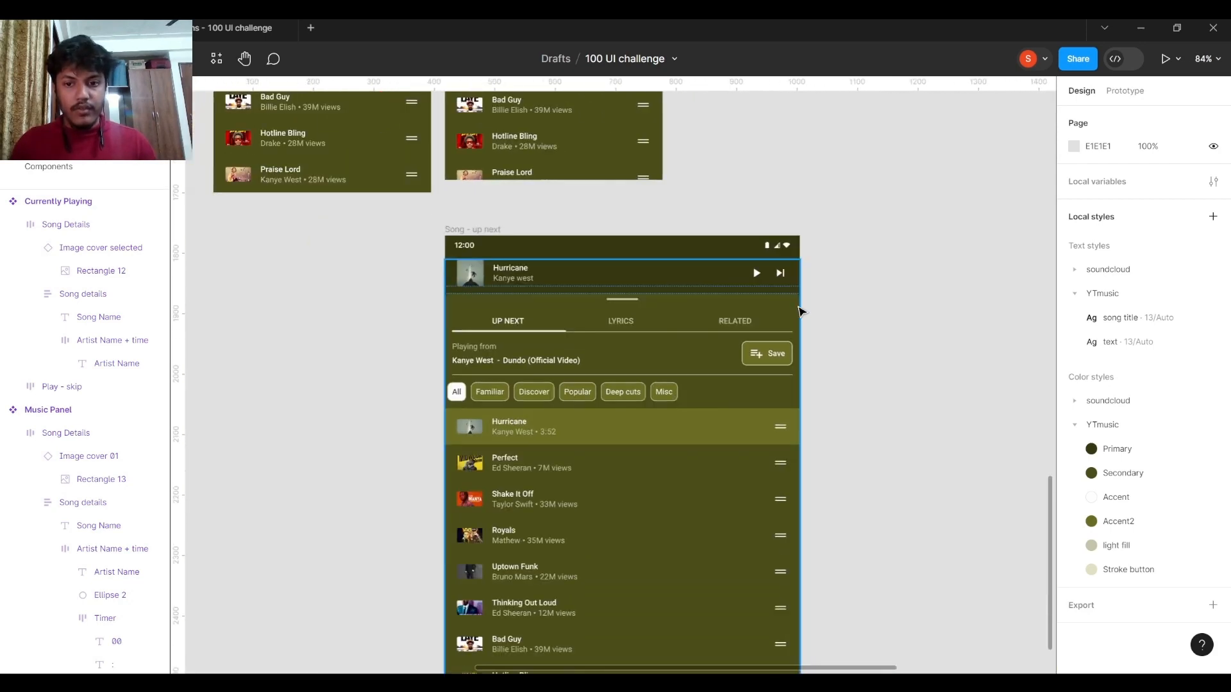
left_click(511, 246)
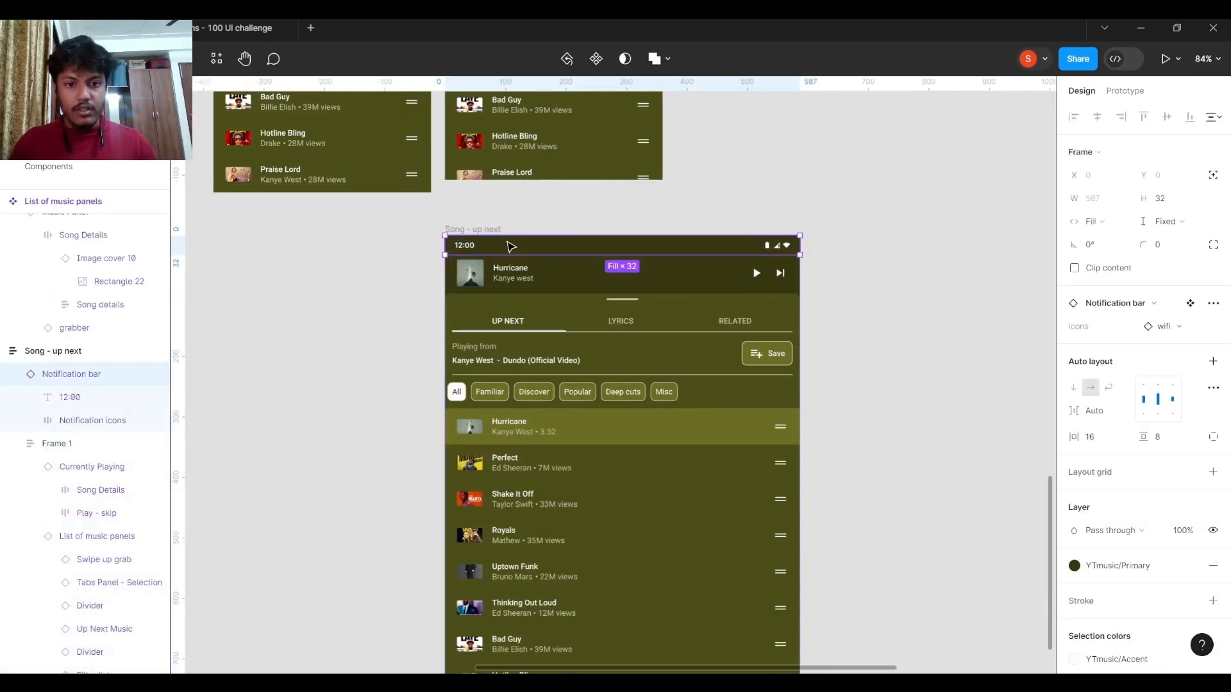
left_click(451, 229)
left_click_drag(776, 334, 920, 351)
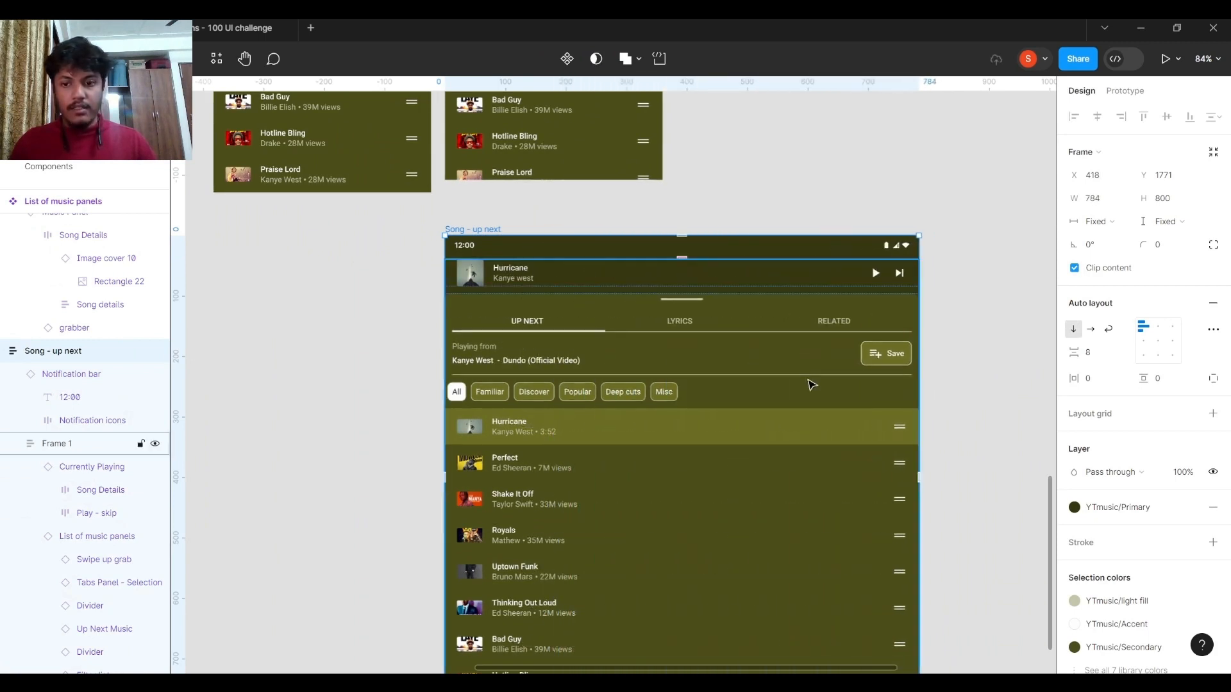
key("ctrl+z")
Select the Divider main component between the Tabs Panel and Up Next Music components and examine its auto layout settings.
left_click_drag(882, 289, 428, 385)
scroll(429, 385, "down", 5)
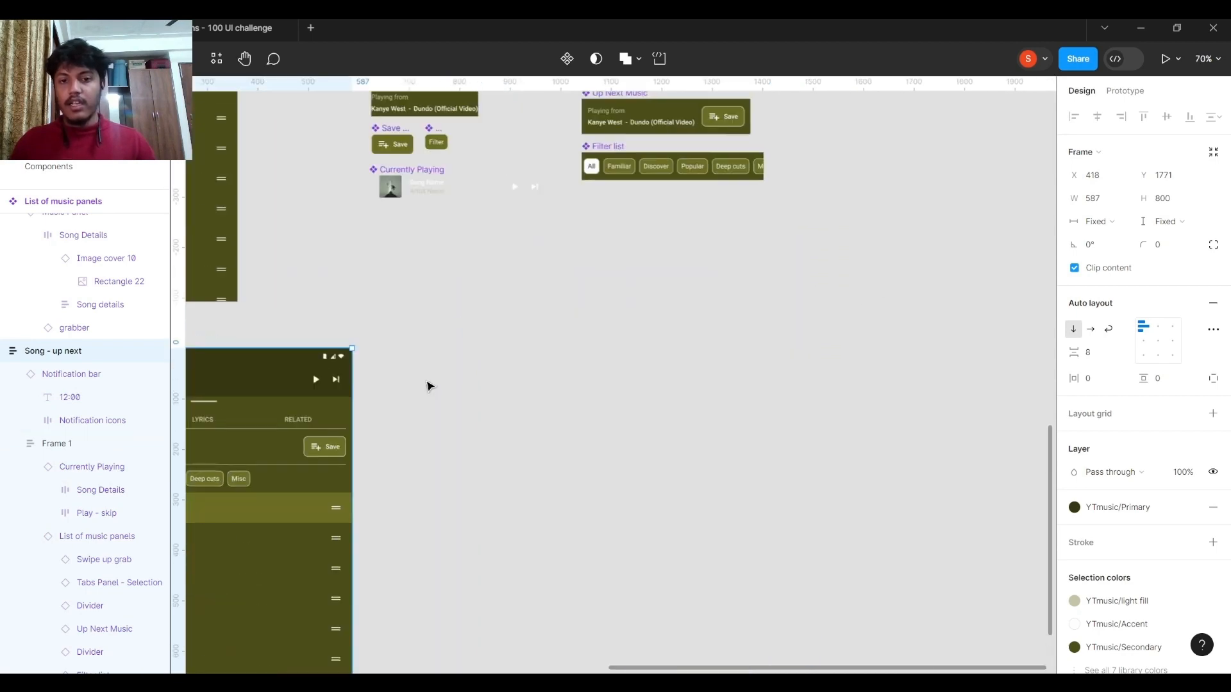
left_click_drag(525, 343, 522, 421)
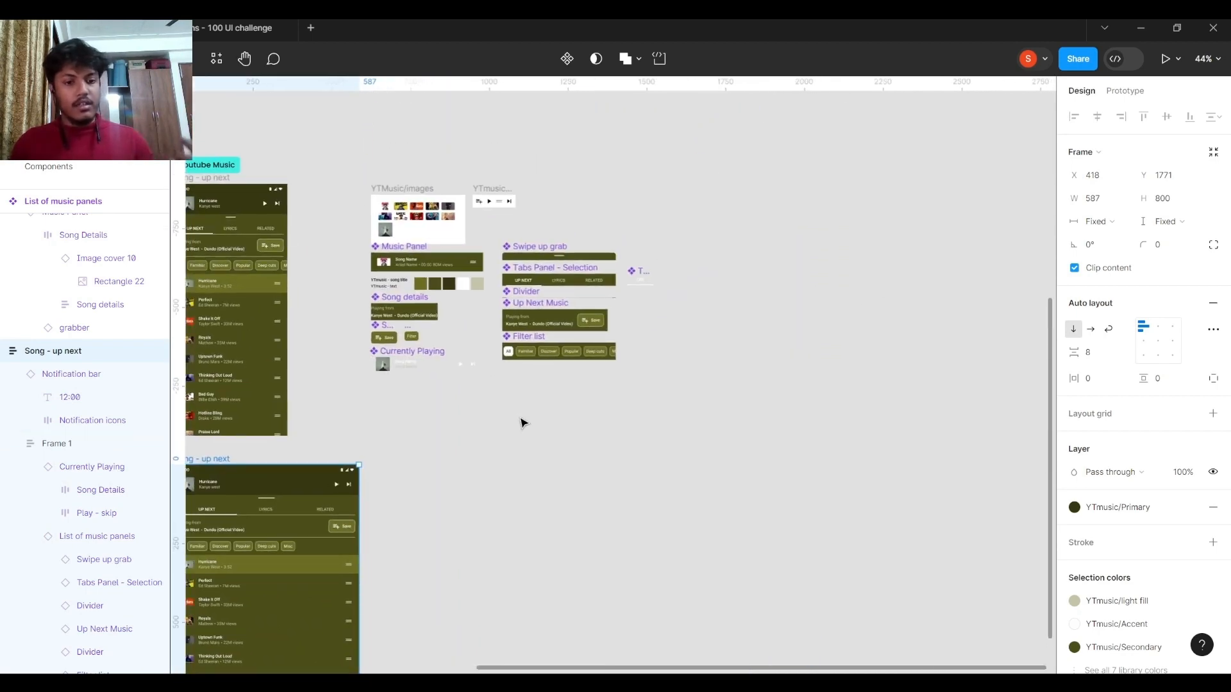
scroll(354, 523, "up", 5)
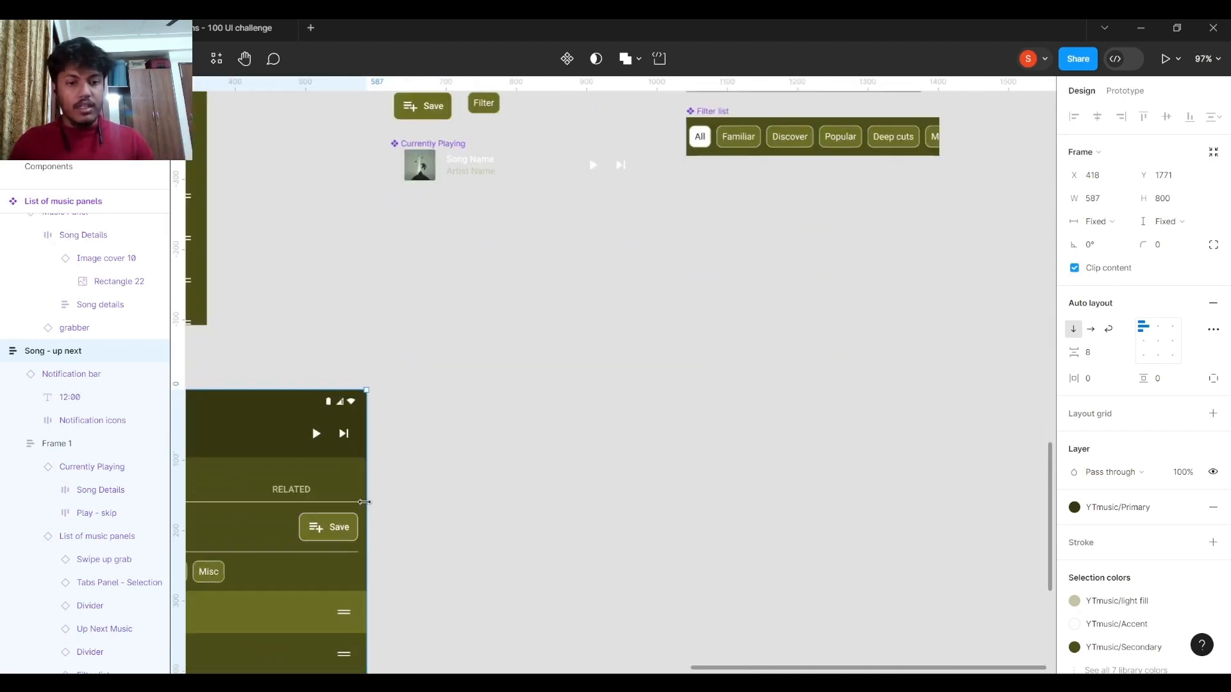
scroll(694, 315, "down", 2)
left_click_drag(757, 216, 647, 318)
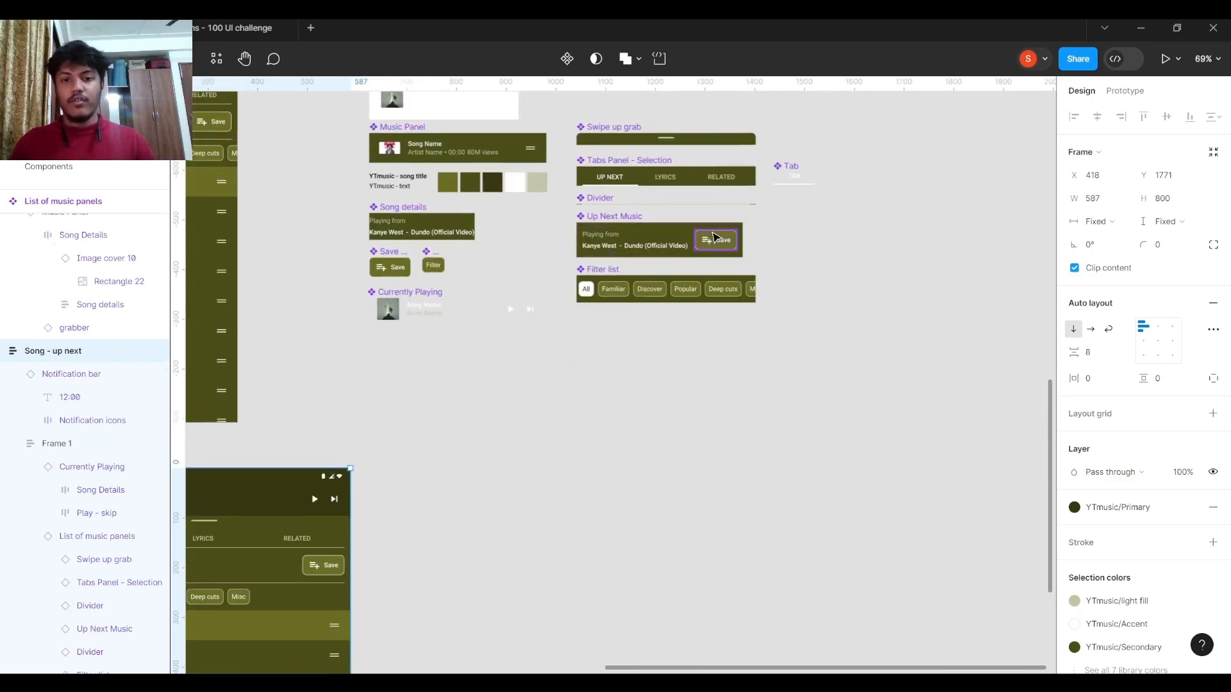
scroll(715, 224, "up", 3)
scroll(714, 327, "up", 2)
scroll(599, 292, "up", 4)
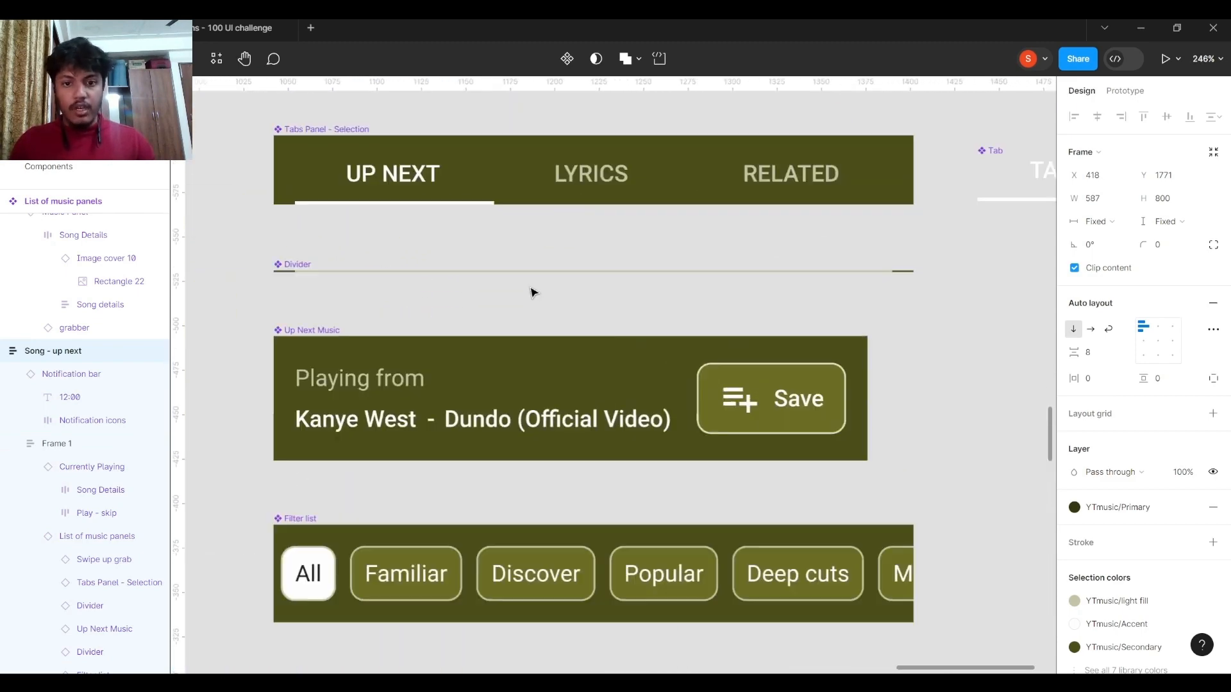
left_click(282, 271)
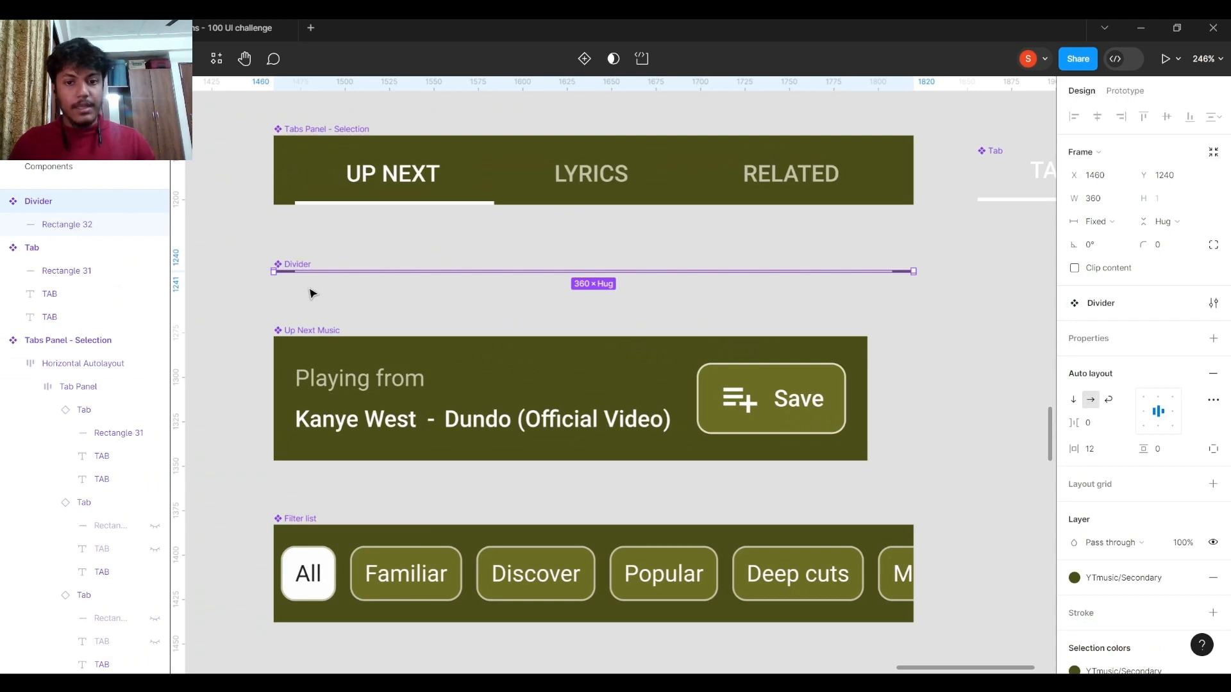
Inspect the Up Next Music, Tabs Panel and Swipe up grab instances inside the List of music panels component.
scroll(315, 293, "down", 6)
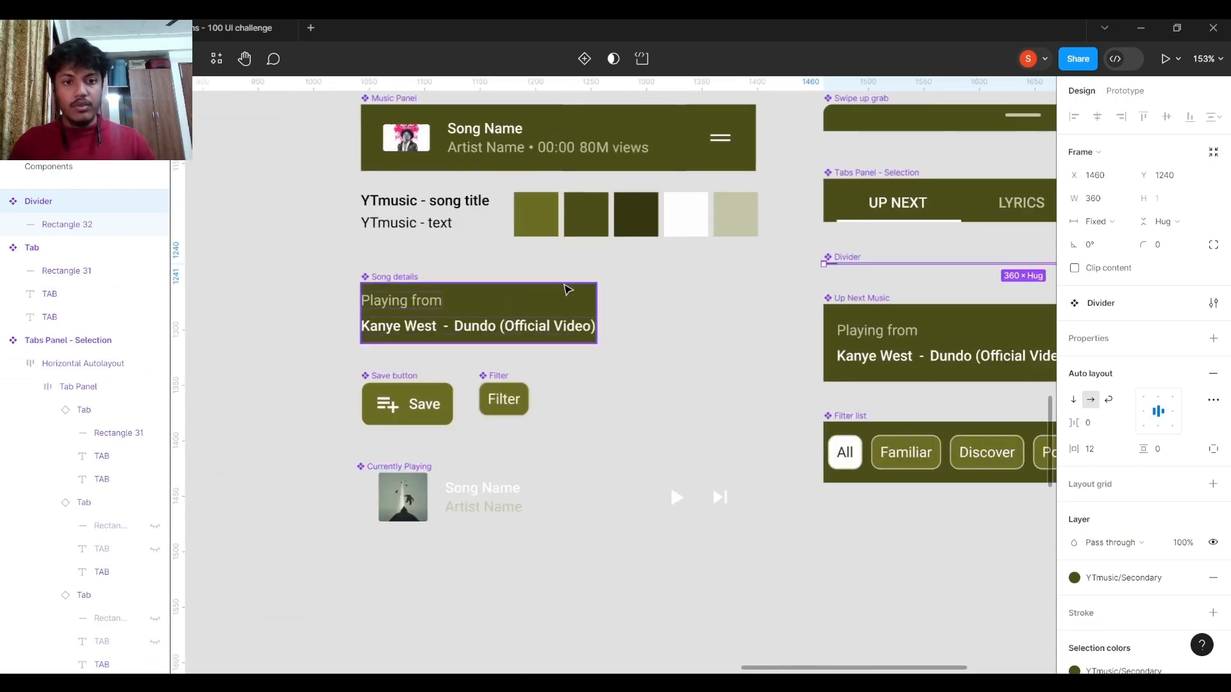
scroll(606, 318, "down", 2)
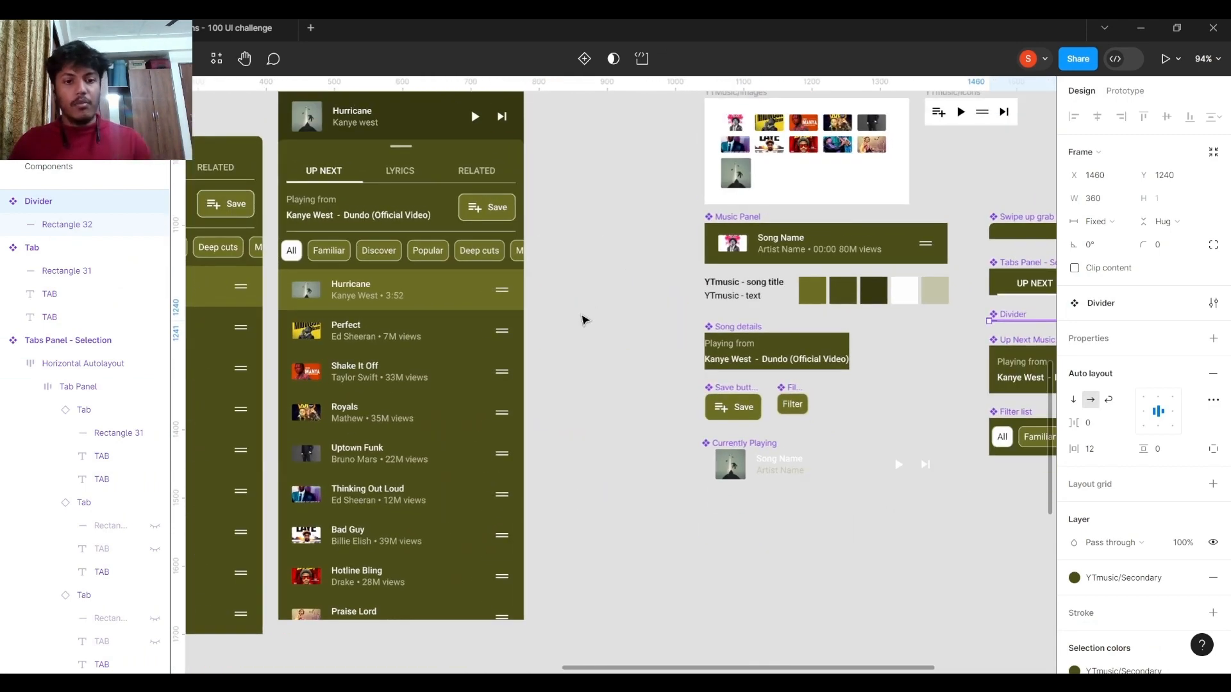
scroll(583, 319, "left", 5)
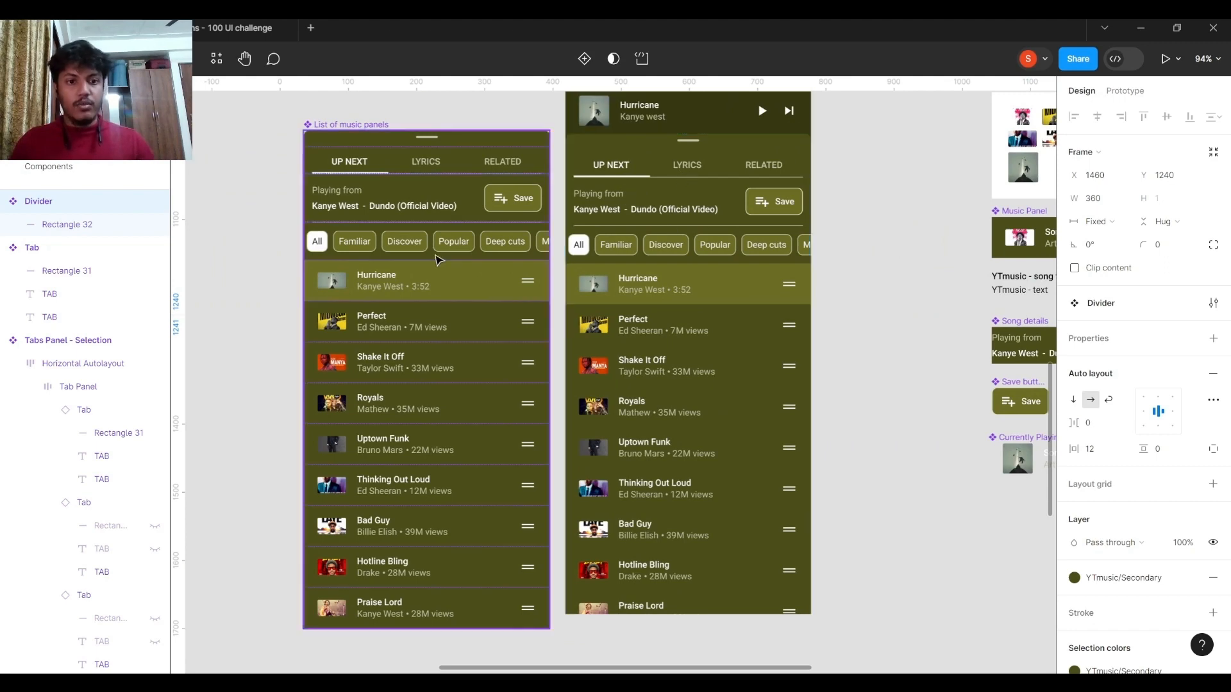
left_click(405, 222)
scroll(405, 223, "up", 4)
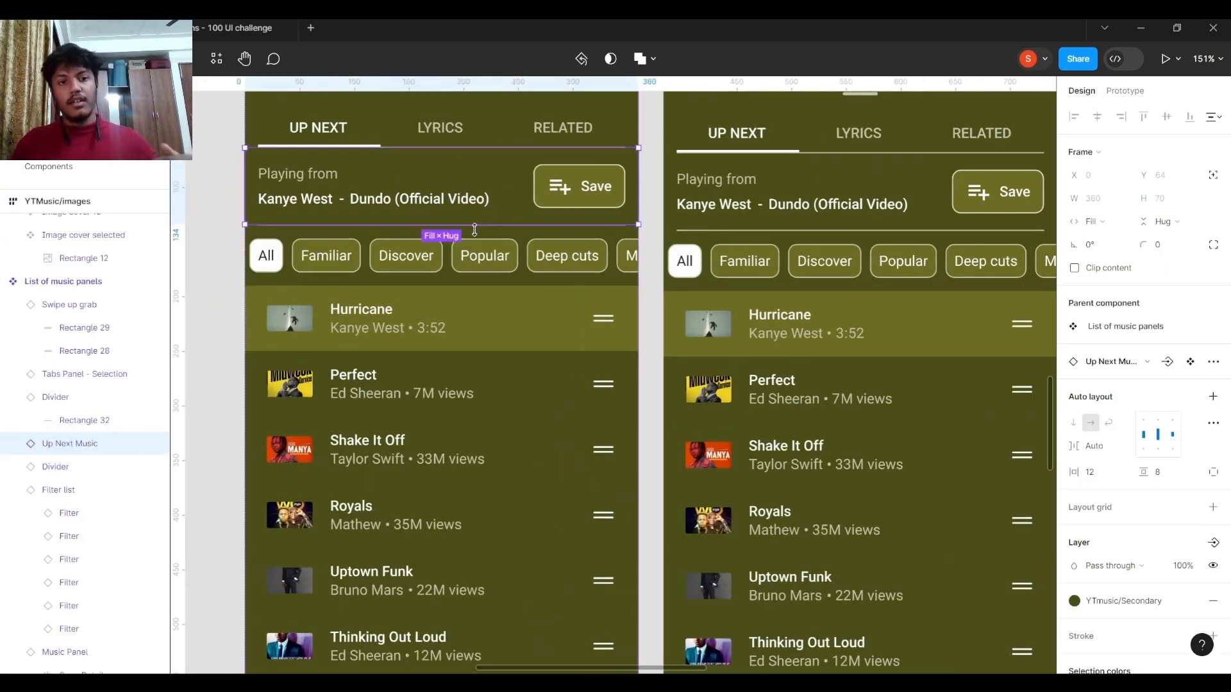
scroll(468, 186, "up", 1)
left_click(484, 164)
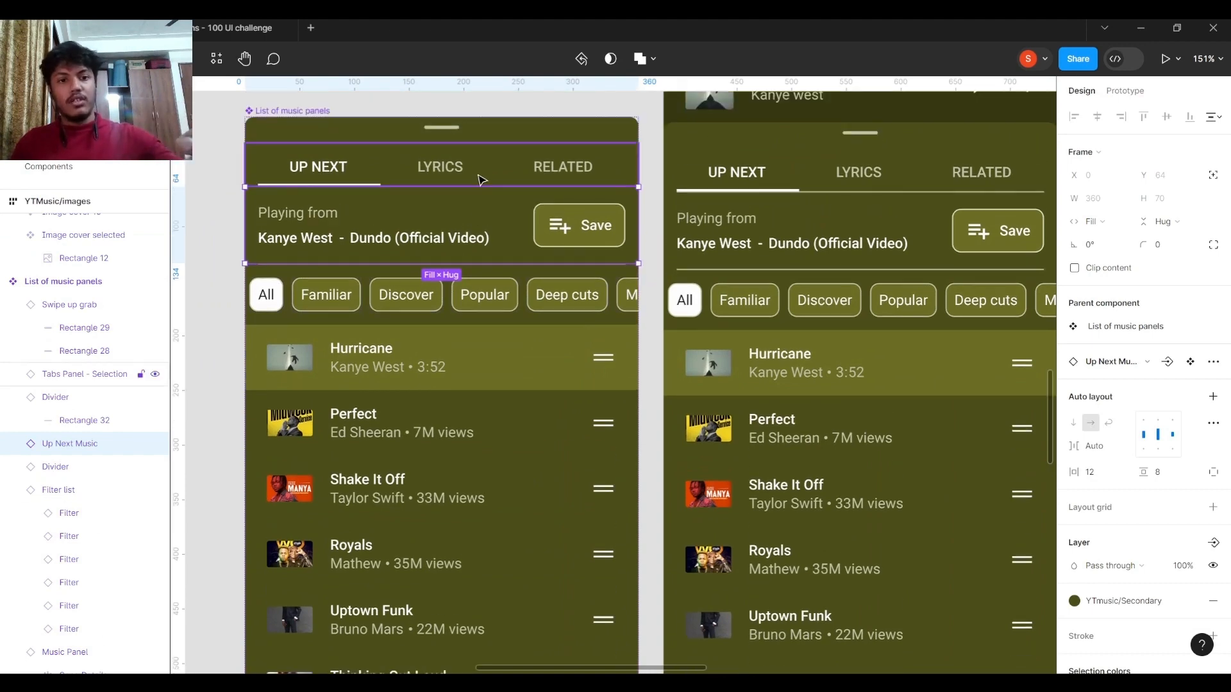
left_click(498, 138)
scroll(506, 241, "down", 5)
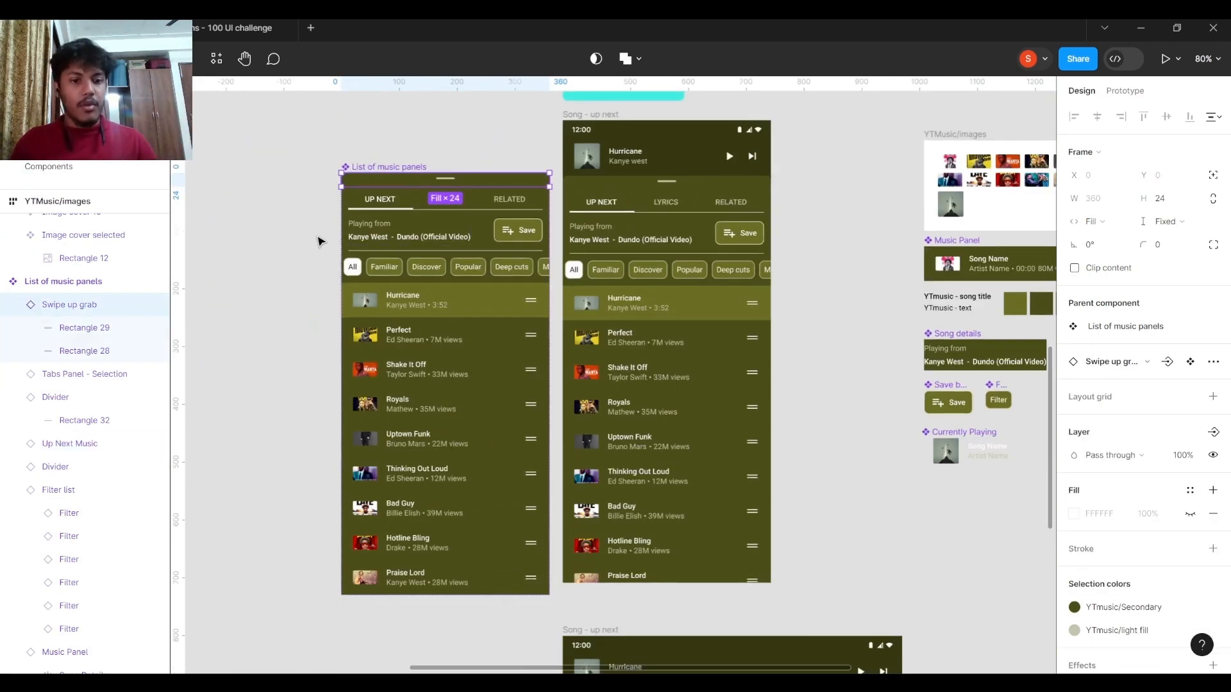
left_click(320, 241)
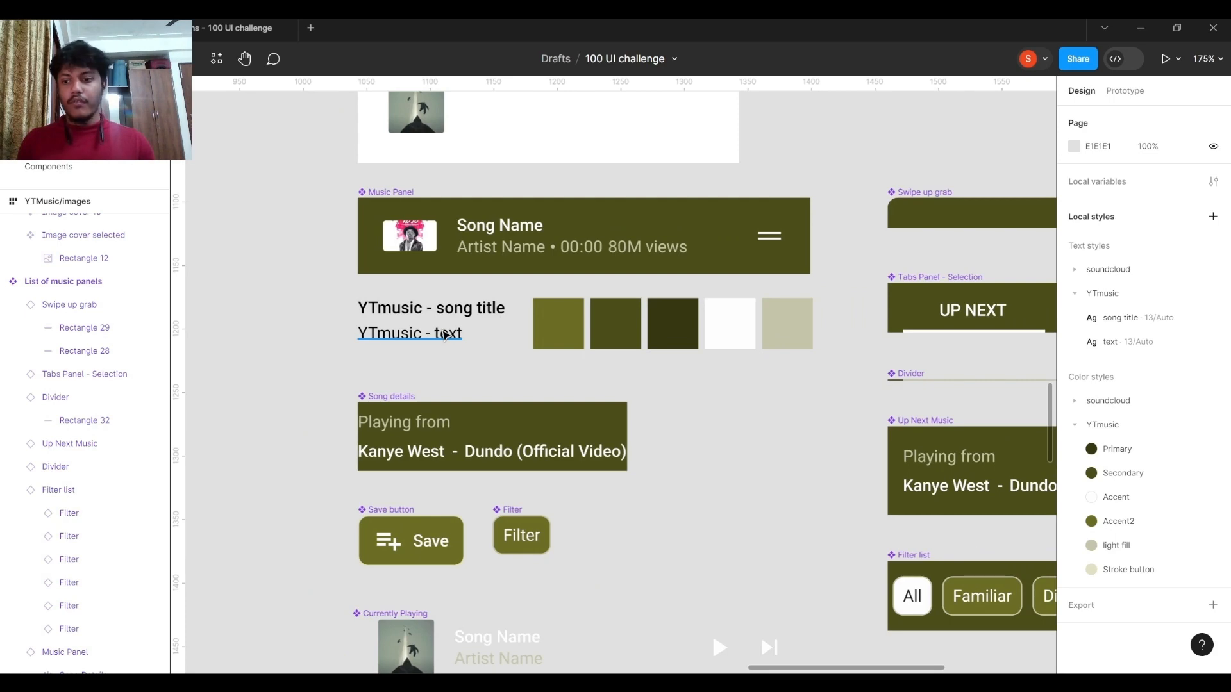
Examine the YTmusic text samples and color swatches, and collapse the YTmusic color and text style groups.
scroll(443, 335, "down", 4)
left_click_drag(441, 334, 613, 338)
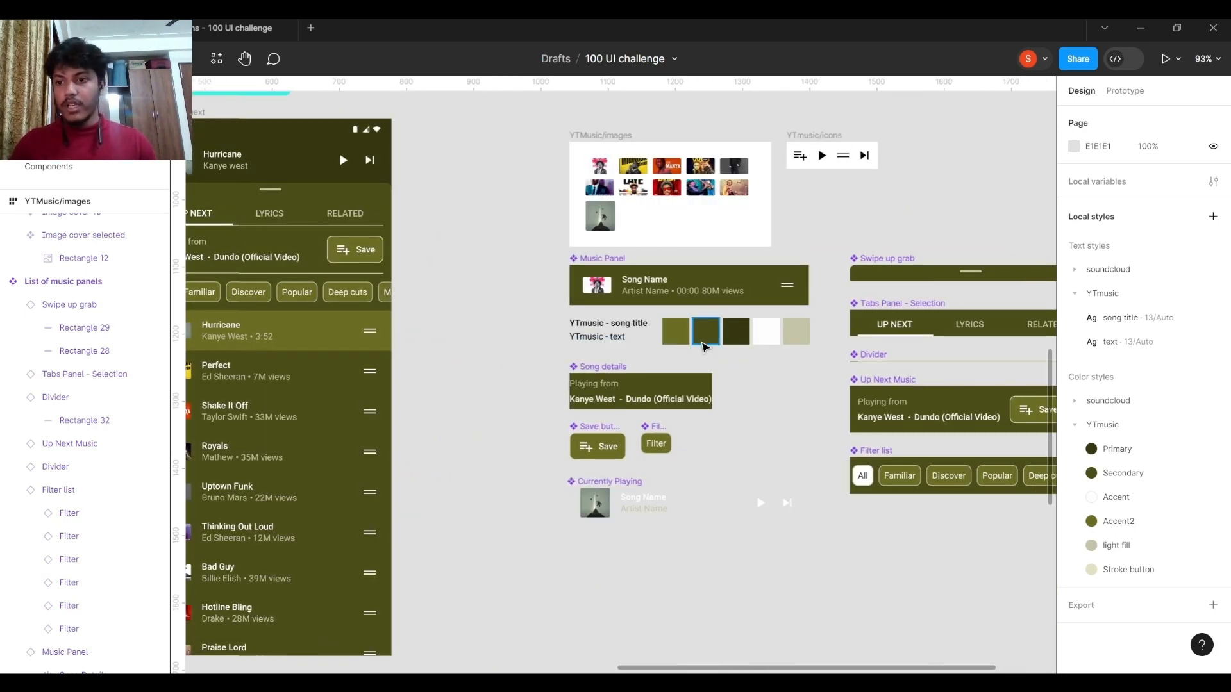
scroll(705, 347, "up", 4)
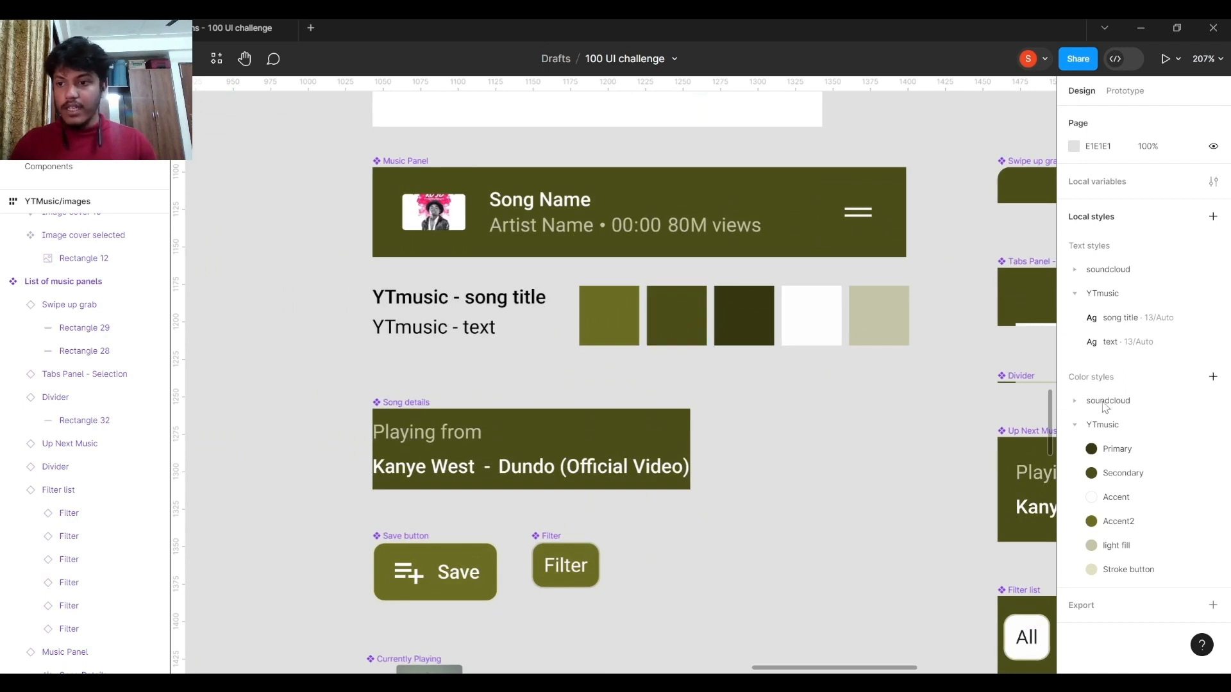
left_click(1076, 425)
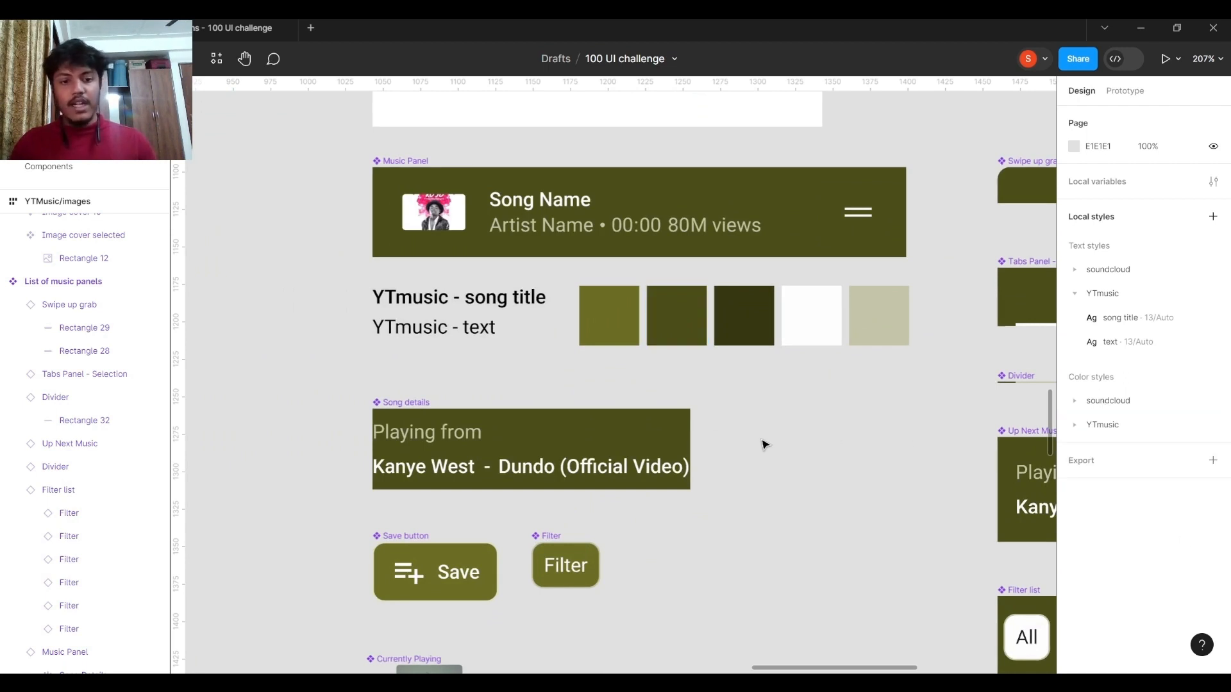
left_click(1075, 293)
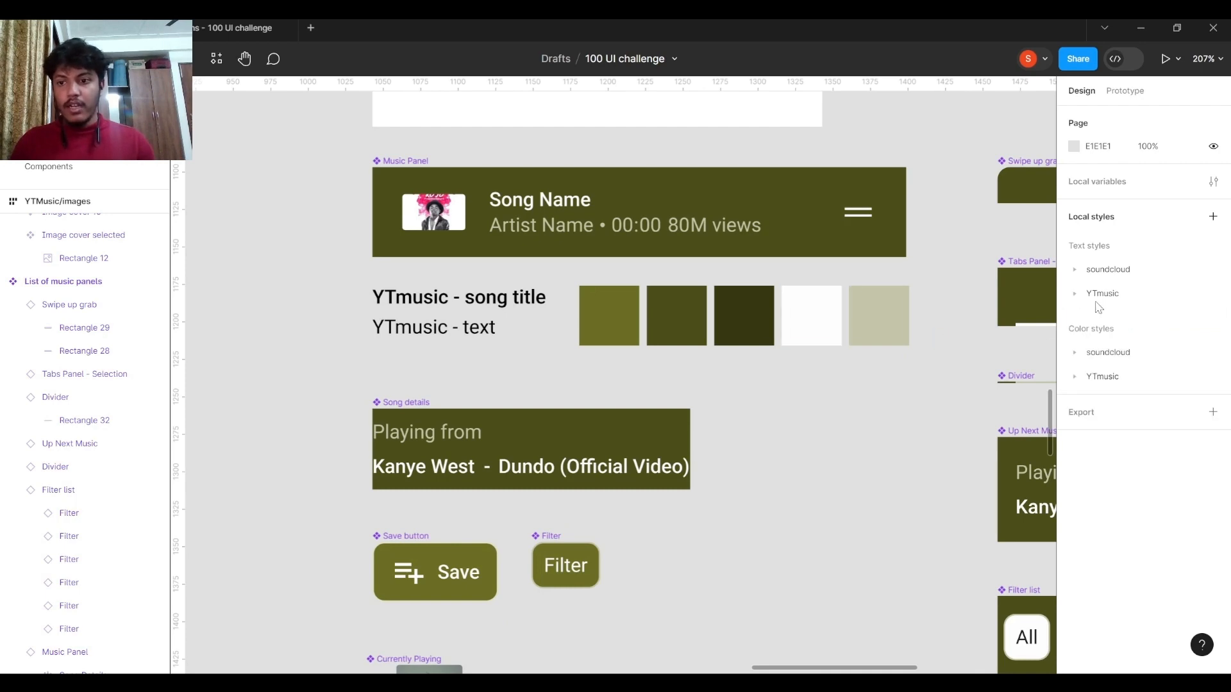
Select the YTMusic/images frame, browse the local components of the Screens group and collapse that group.
scroll(695, 368, "down", 4)
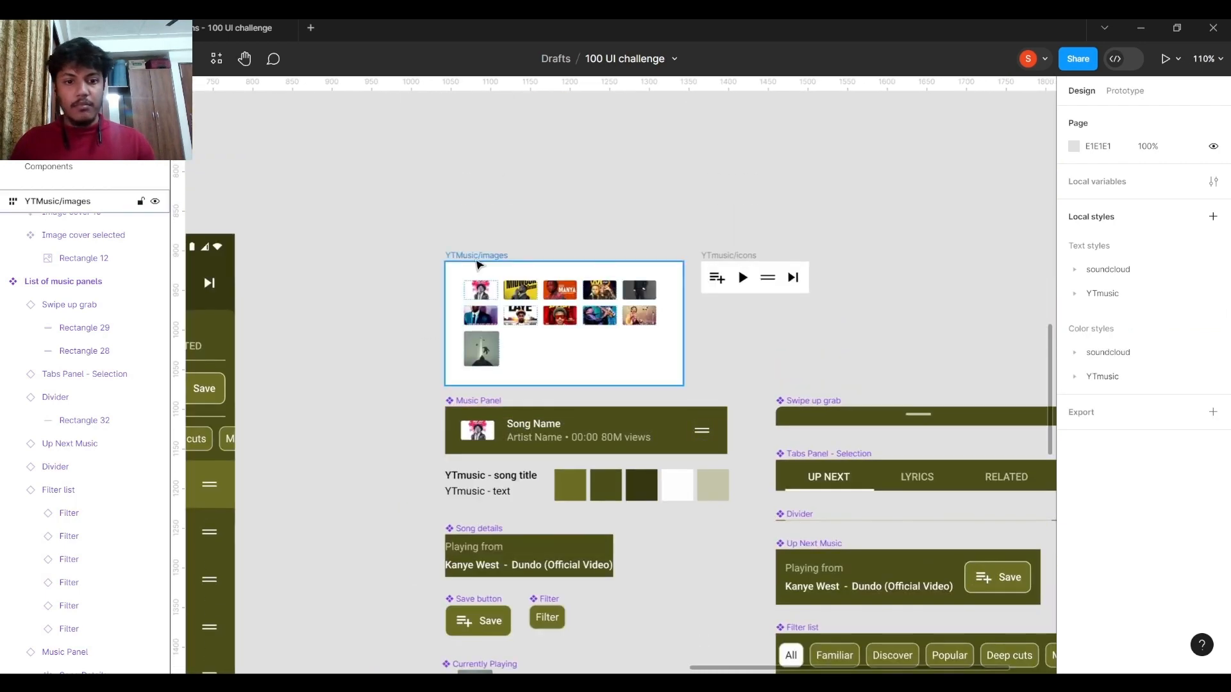
scroll(478, 263, "up", 3)
left_click(466, 264)
left_click(56, 91)
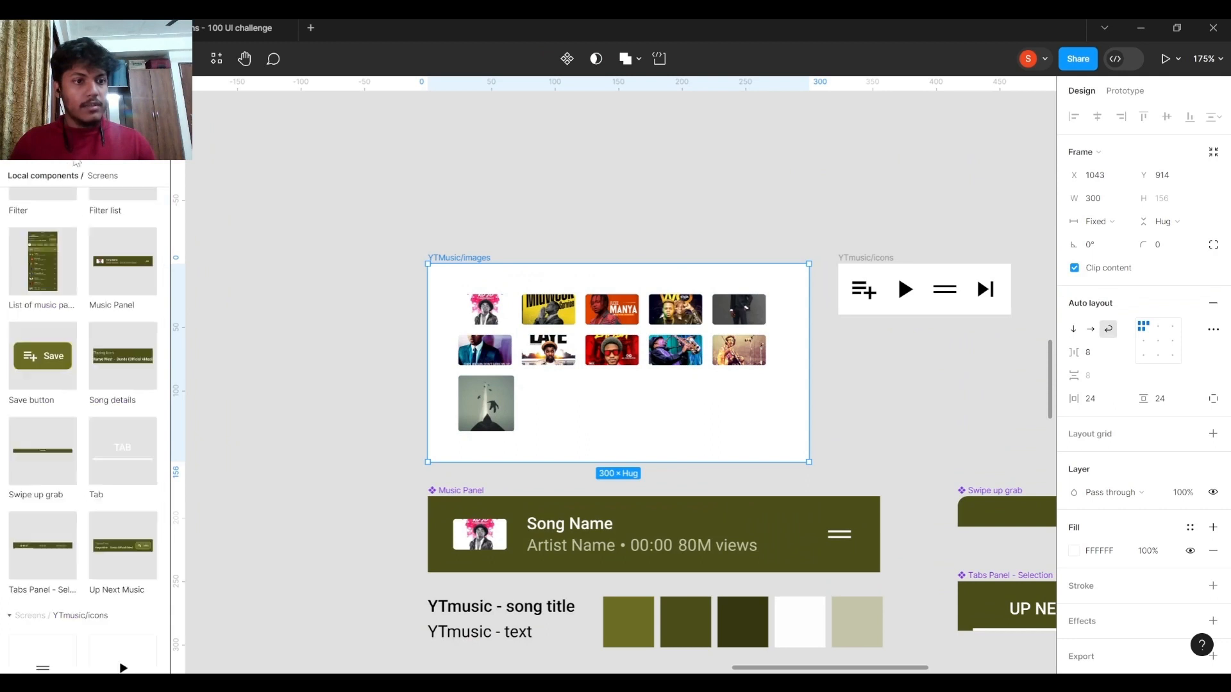
scroll(58, 197, "up", 3)
scroll(48, 202, "up", 1)
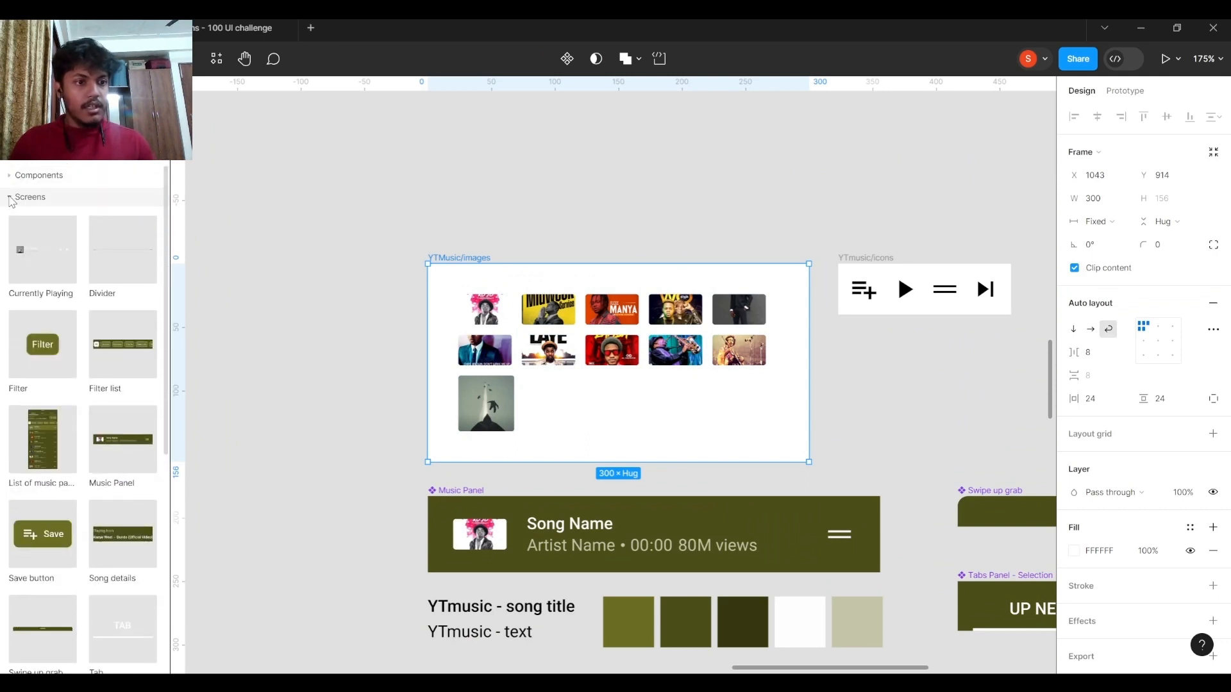
left_click(12, 201)
Expand the YTmusic color styles, view the Secondary style's definition and collapse the group again.
scroll(596, 352, "down", 1)
scroll(596, 353, "right", 1)
scroll(703, 376, "down", 1)
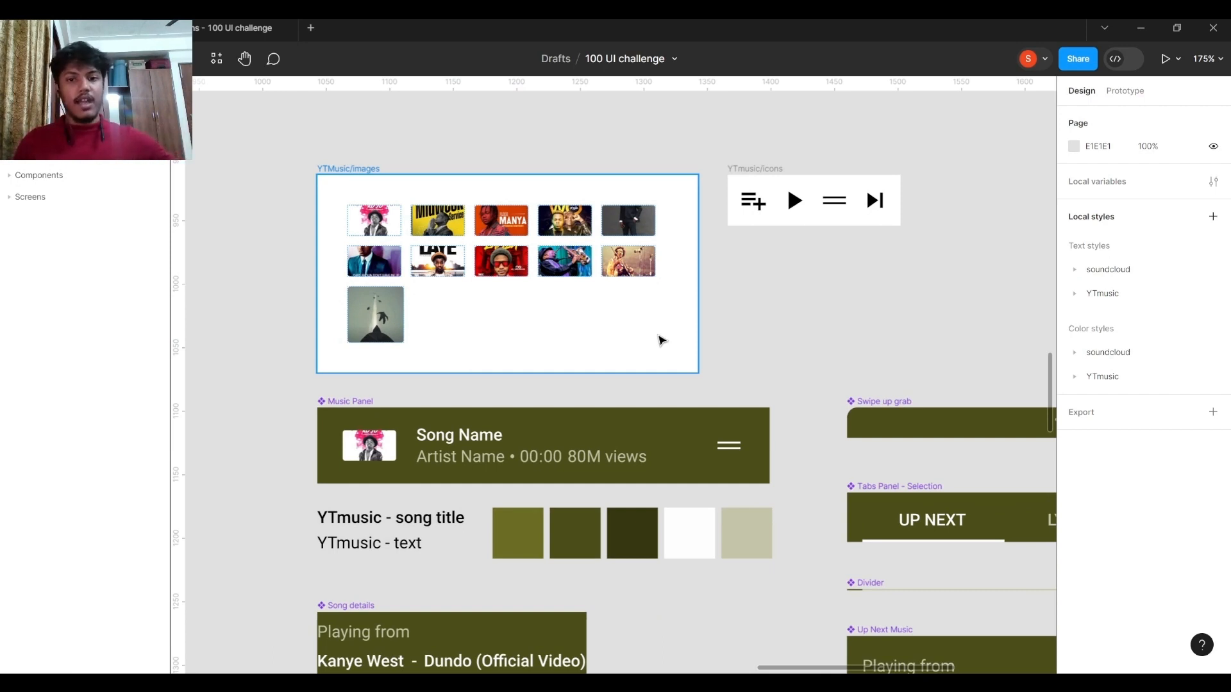
scroll(897, 336, "down", 1)
scroll(897, 337, "right", 1)
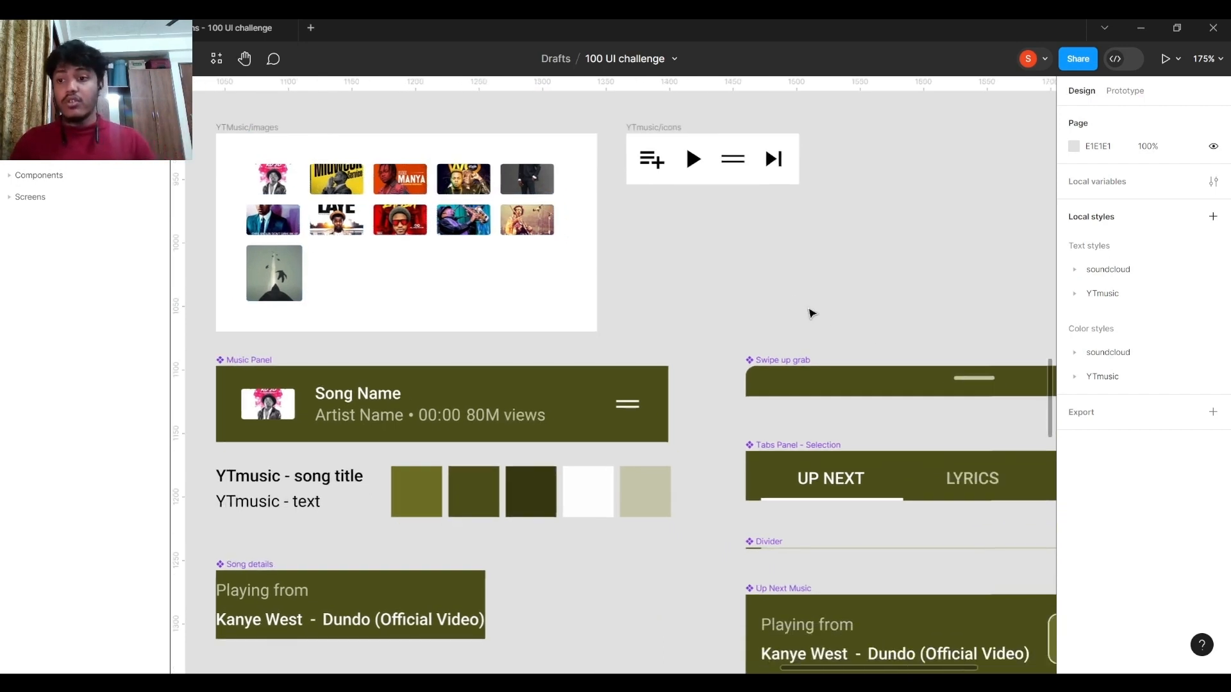
left_click(1077, 378)
left_click(1136, 427)
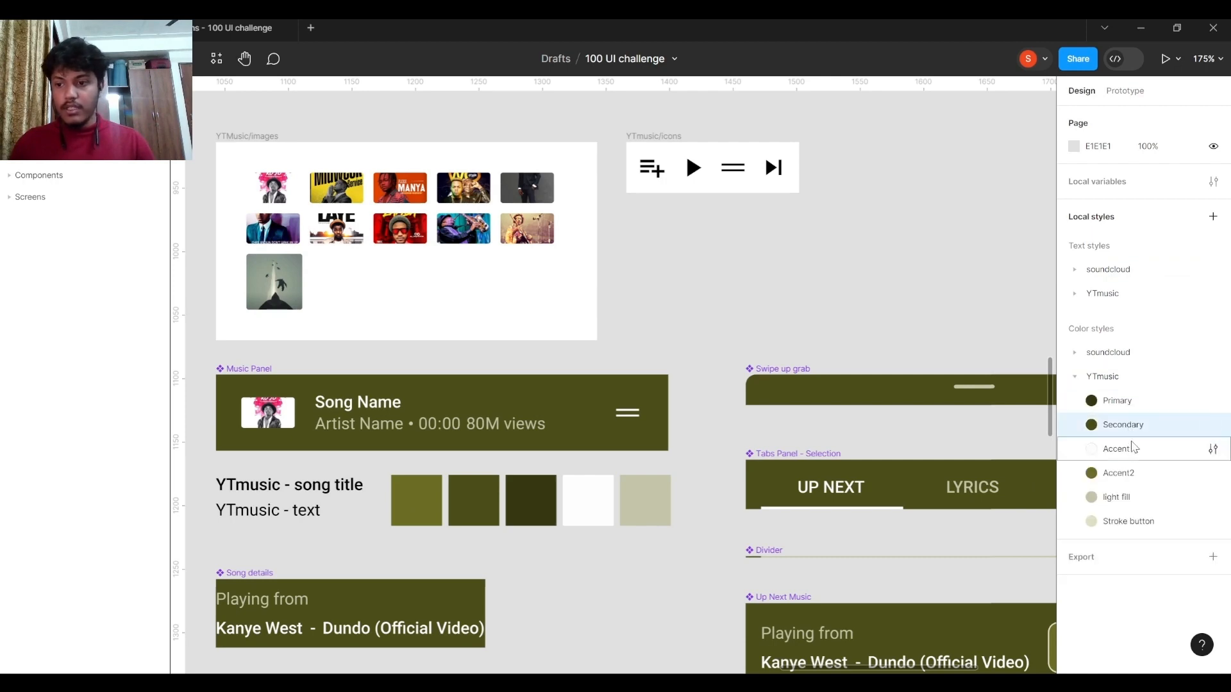
left_click(1212, 425)
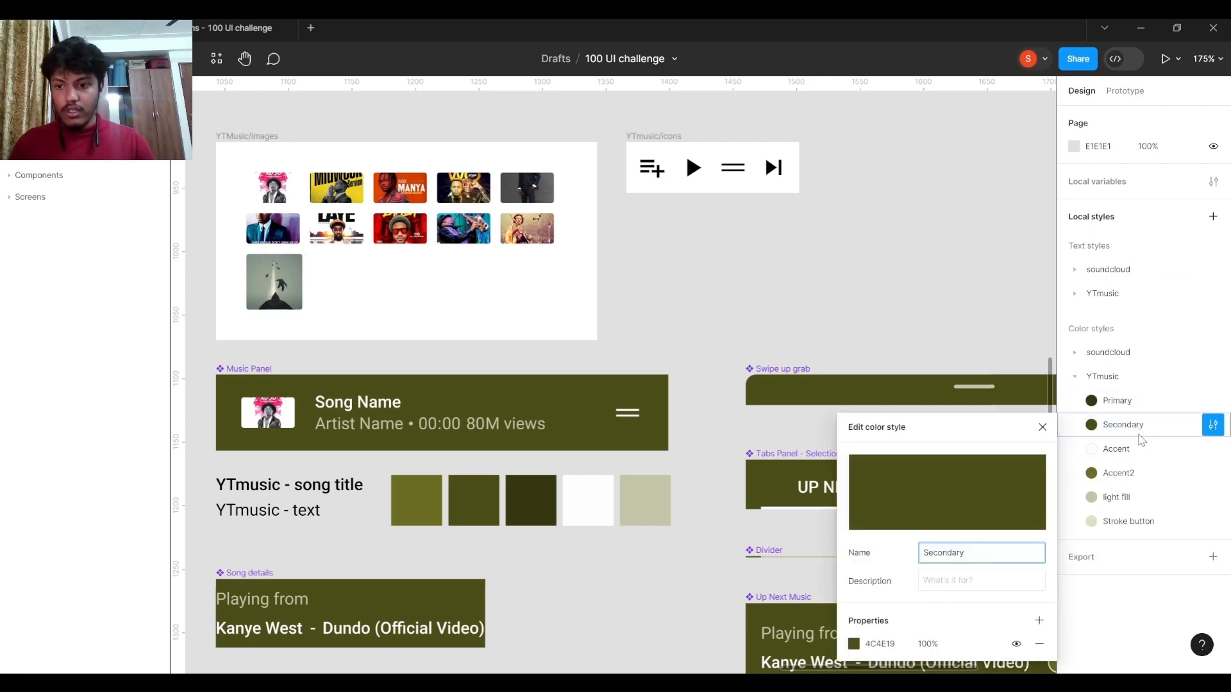
left_click(1077, 377)
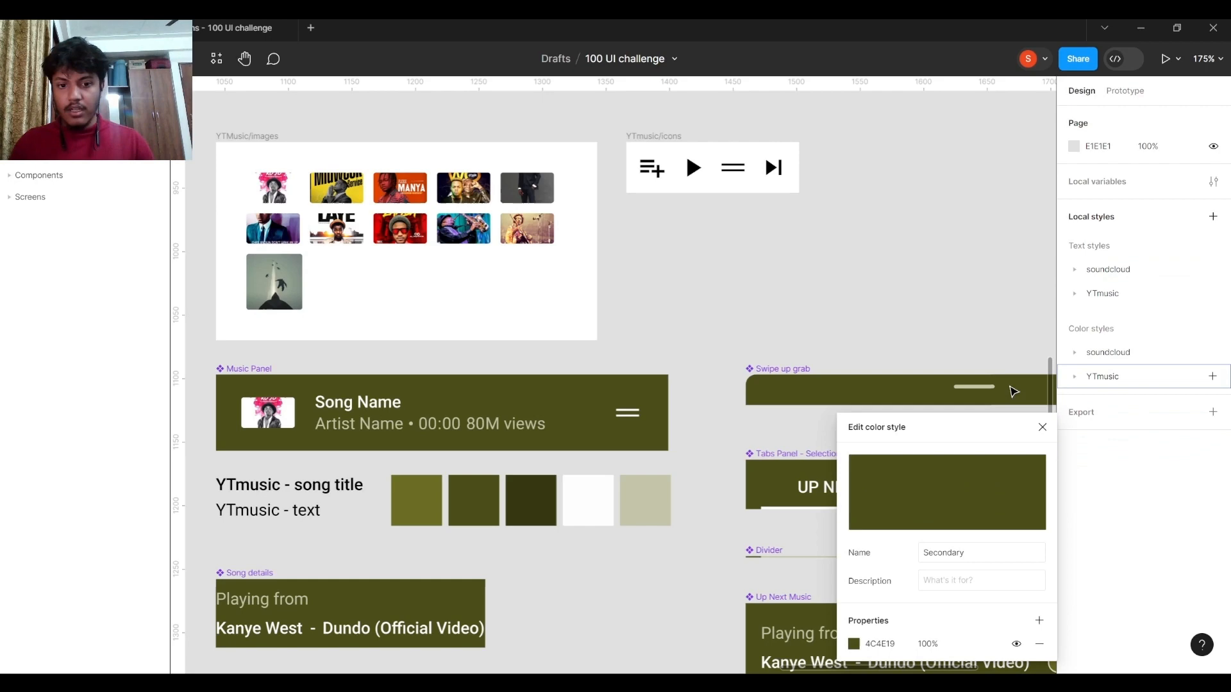
Select the Song Name text in the Music Panel component to inspect its applied styles, deselect it and expand the YTmusic color styles.
double_click(368, 416)
left_click(371, 406)
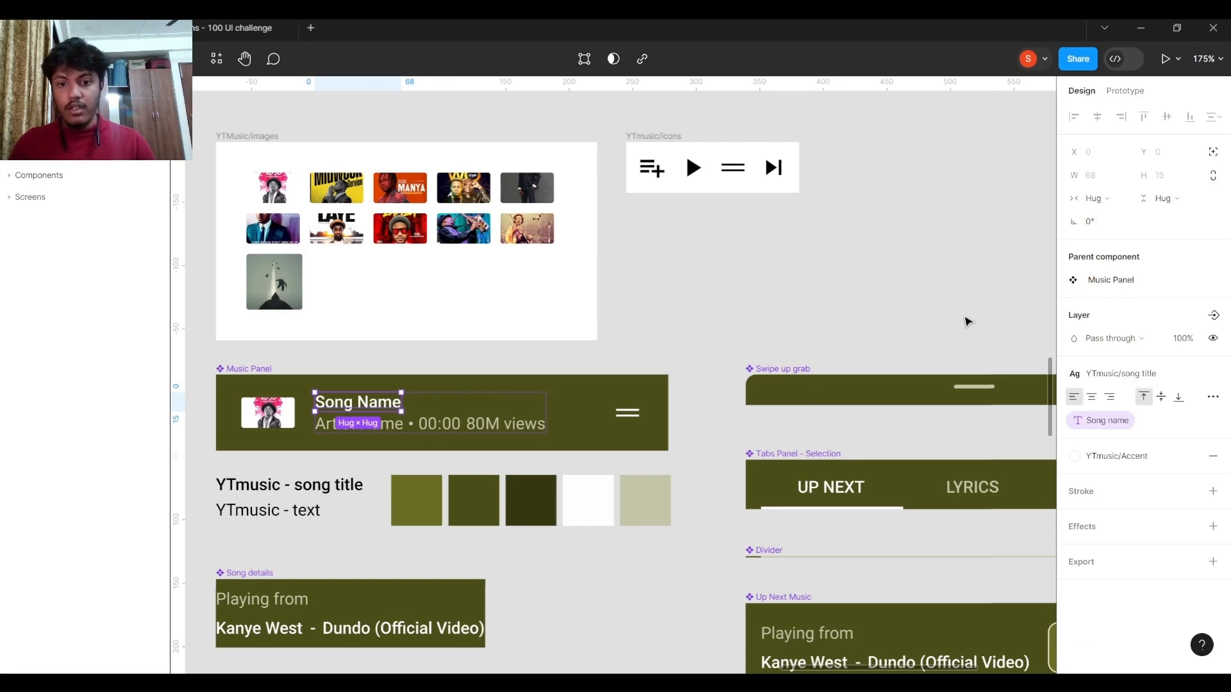
left_click(943, 299)
left_click(1076, 380)
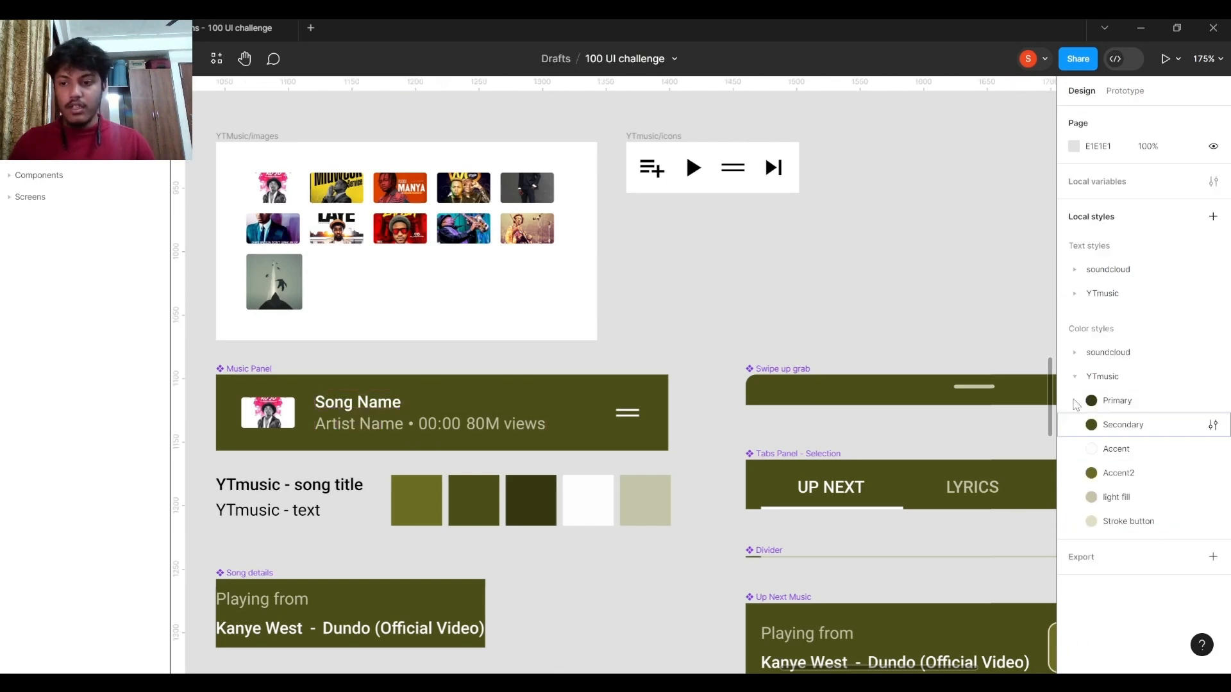
Look over the List of music panels component, both Song - up next screens and the supporting components beside them.
scroll(758, 287, "down", 10)
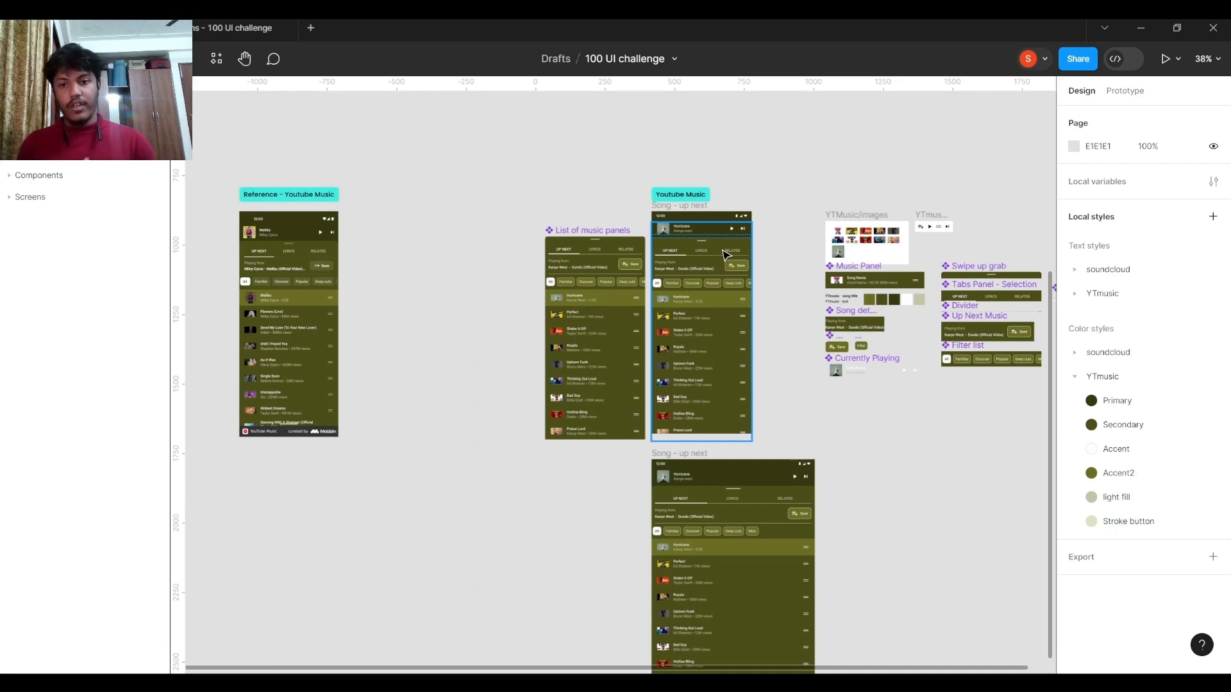
scroll(859, 279, "up", 4)
left_click_drag(859, 280, 552, 335)
left_click_drag(441, 333, 746, 303)
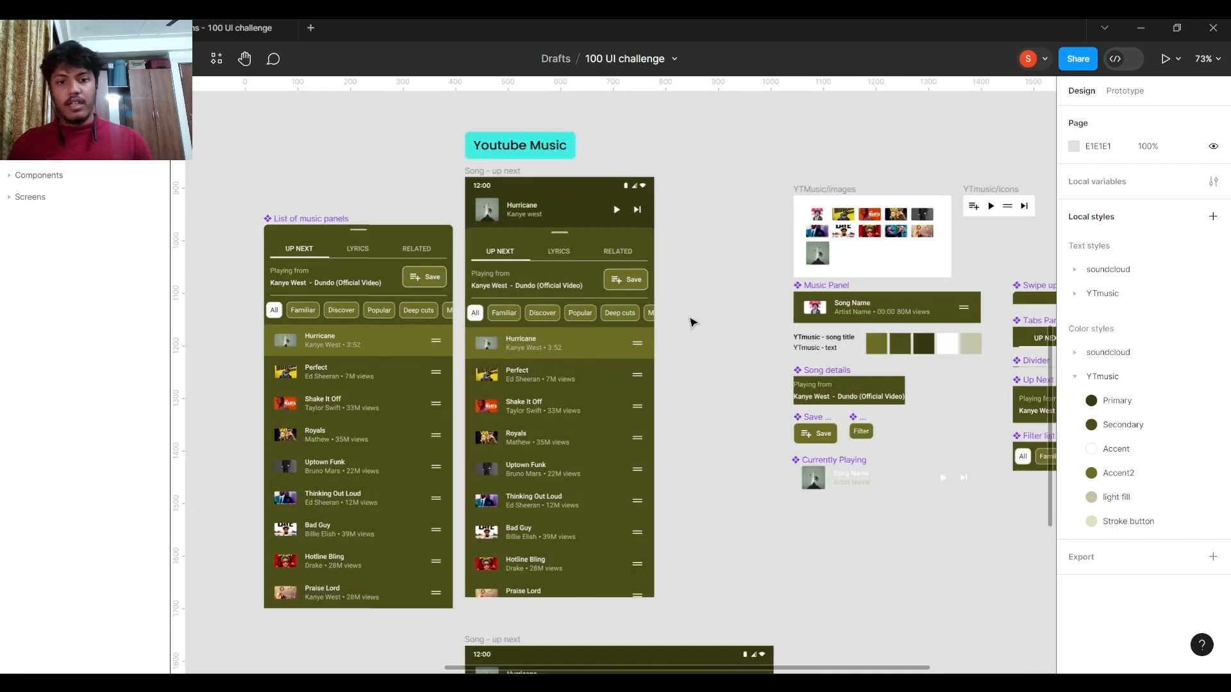
scroll(738, 250, "right", 3)
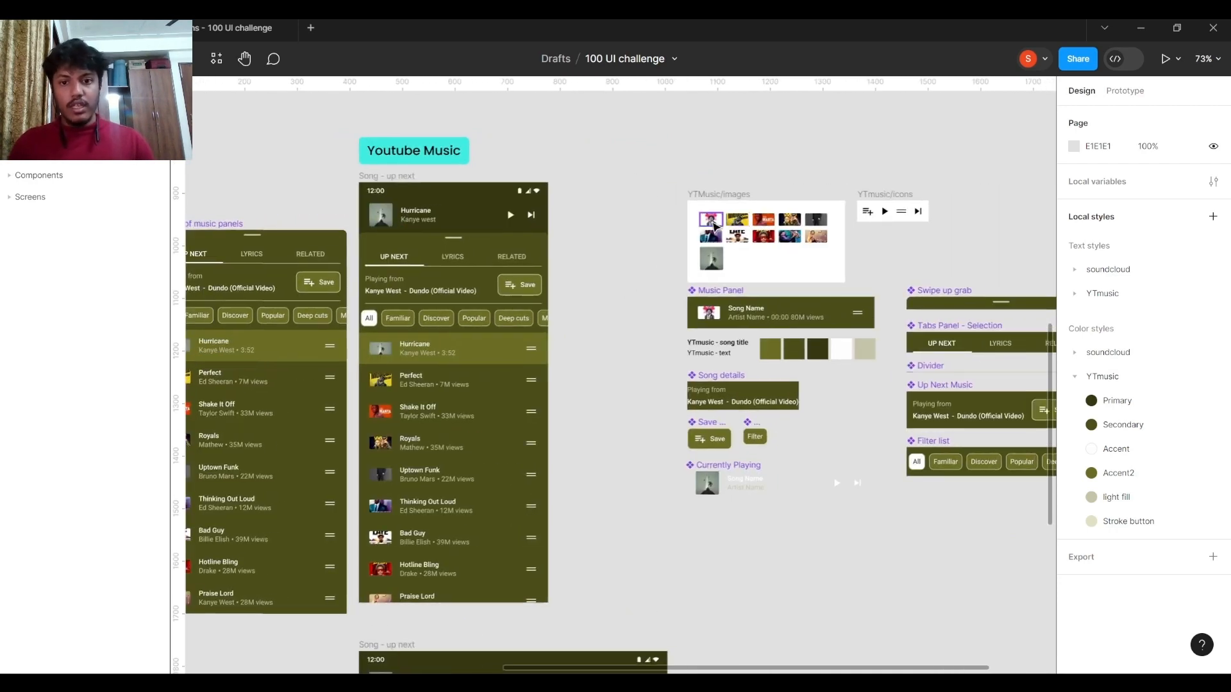
left_click_drag(676, 311, 568, 260)
left_click_drag(536, 316, 778, 239)
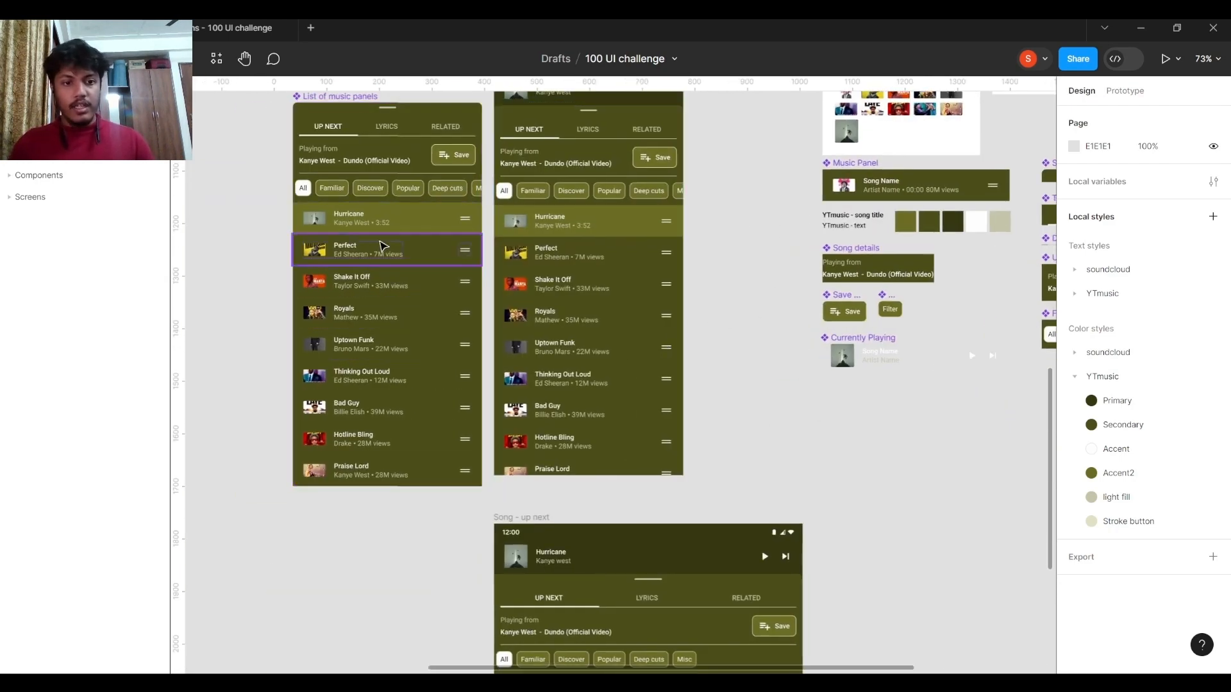
Select the List of music panels main component and examine its contents and auto layout settings.
scroll(369, 250, "up", 3)
left_click(393, 324)
left_click_drag(398, 389, 409, 404)
scroll(409, 404, "up", 4)
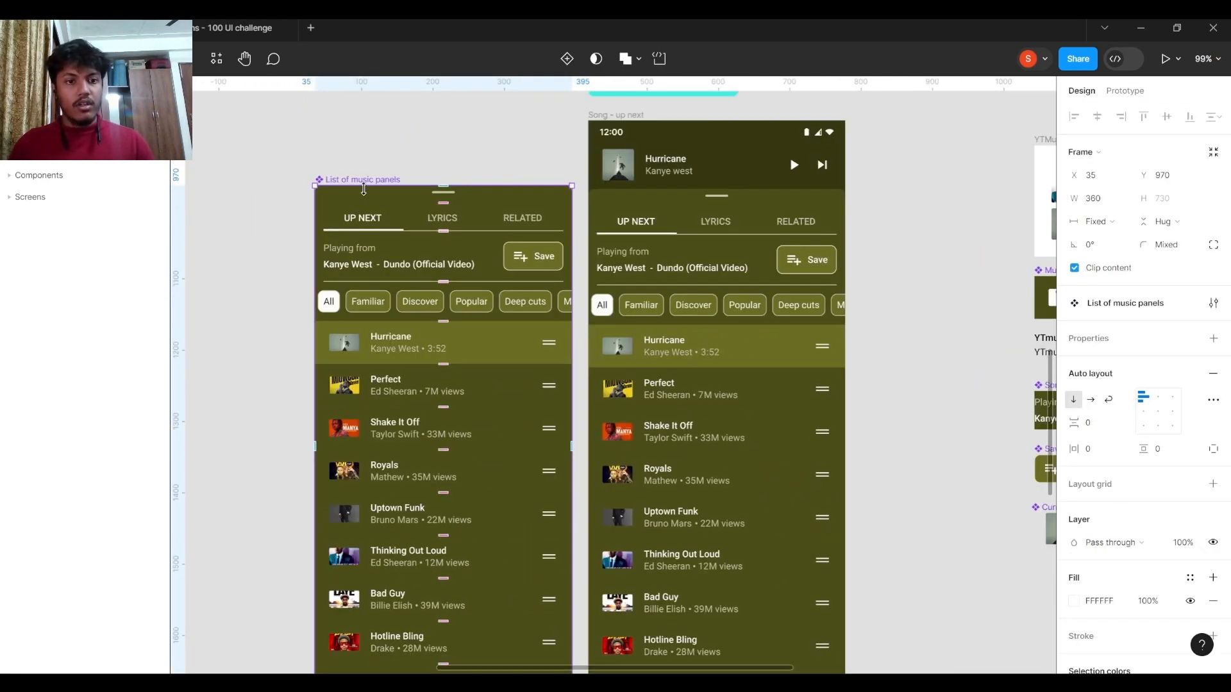
scroll(371, 186, "down", 3)
scroll(370, 185, "left", 4)
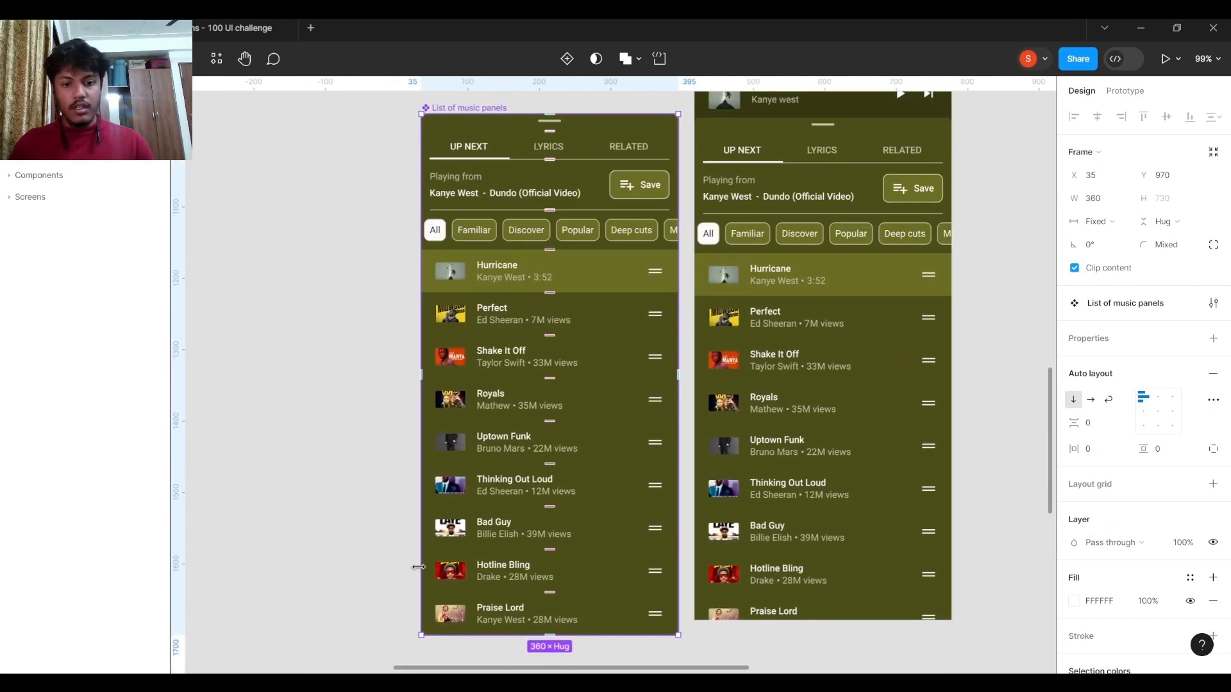
Select the upper Song - up next frame and examine its auto layout settings and nested sections.
scroll(564, 452, "right", 3)
scroll(564, 452, "up", 1)
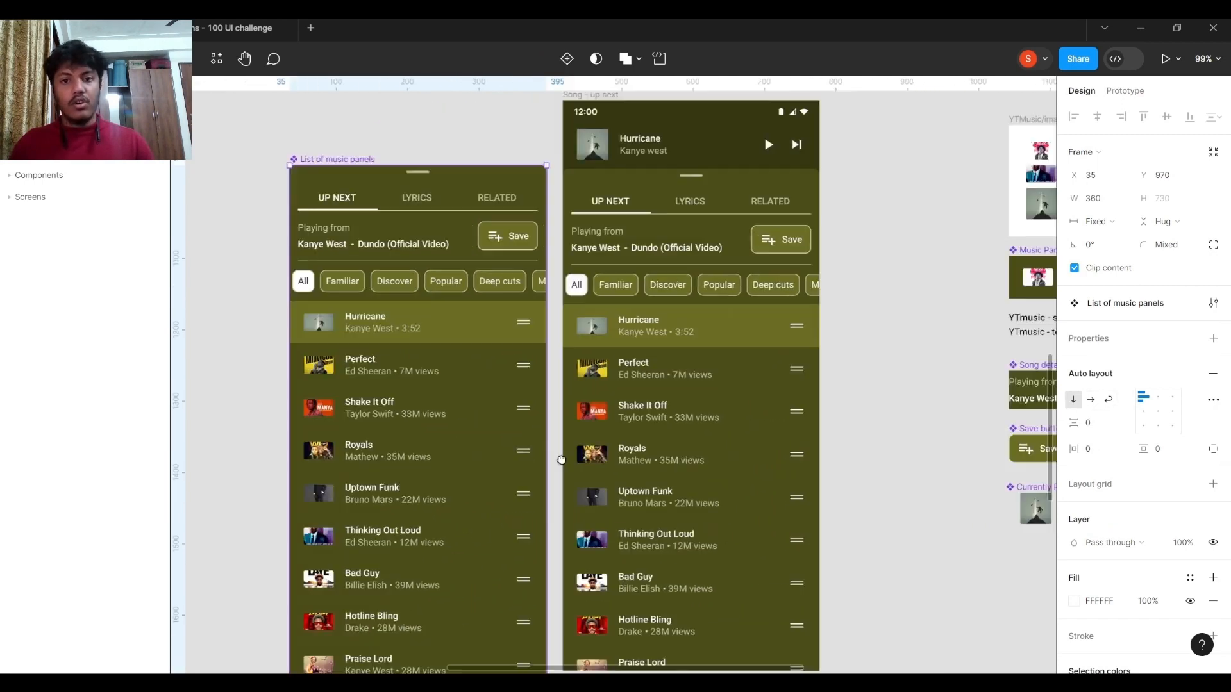
scroll(695, 231, "right", 3)
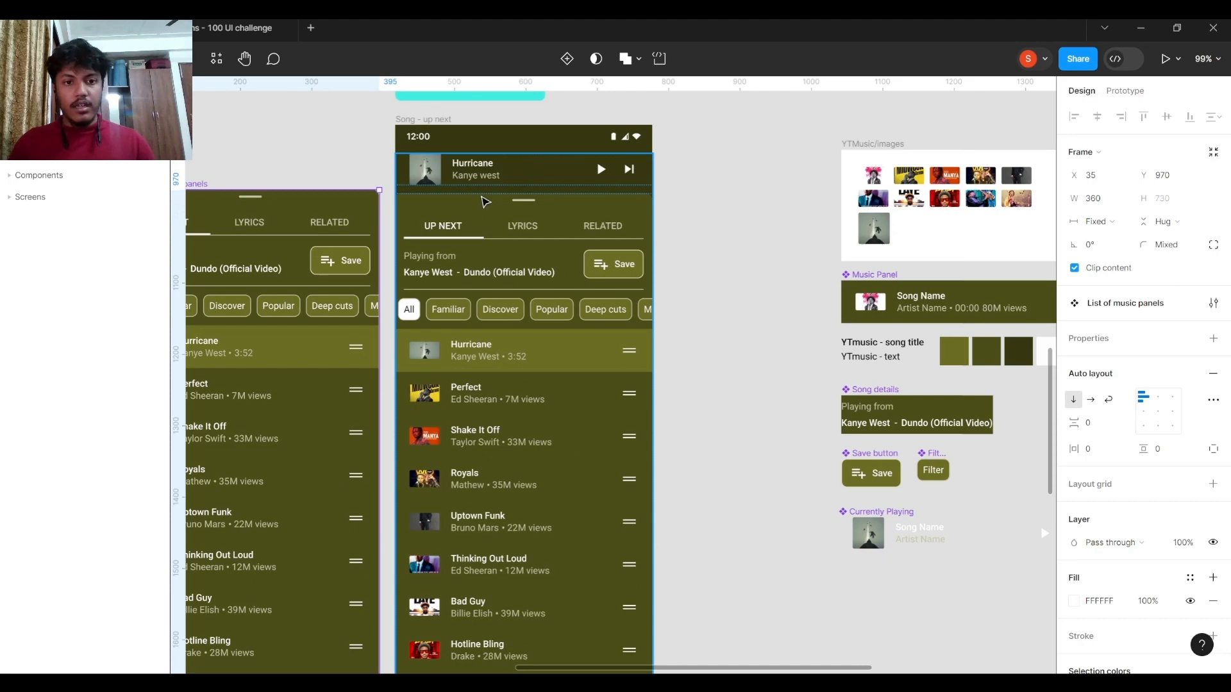
left_click(421, 122)
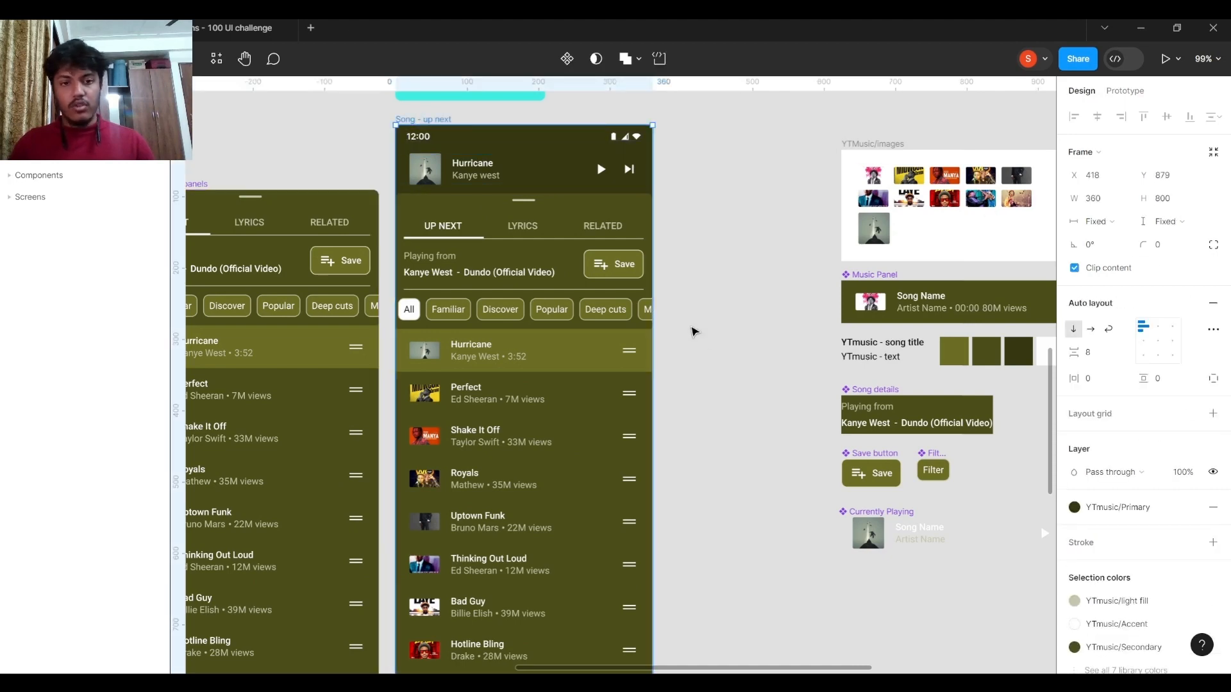
scroll(711, 258, "down", 4)
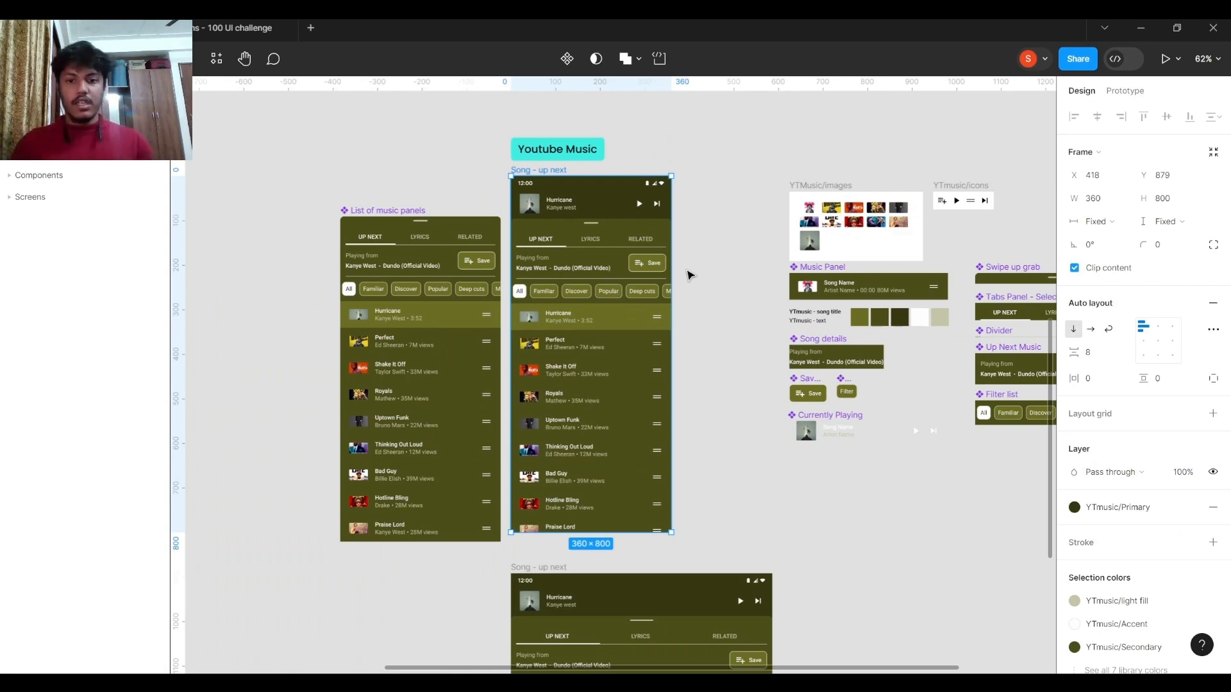
scroll(676, 269, "up", 1)
scroll(653, 241, "up", 4)
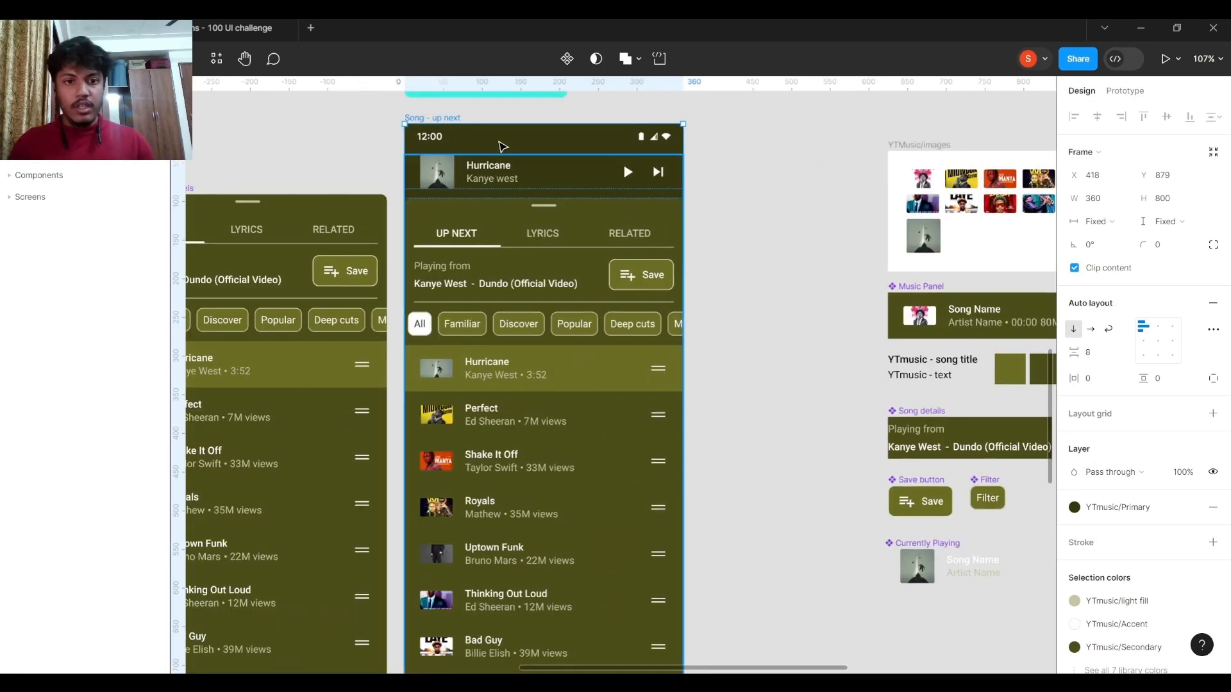
scroll(567, 195, "down", 4)
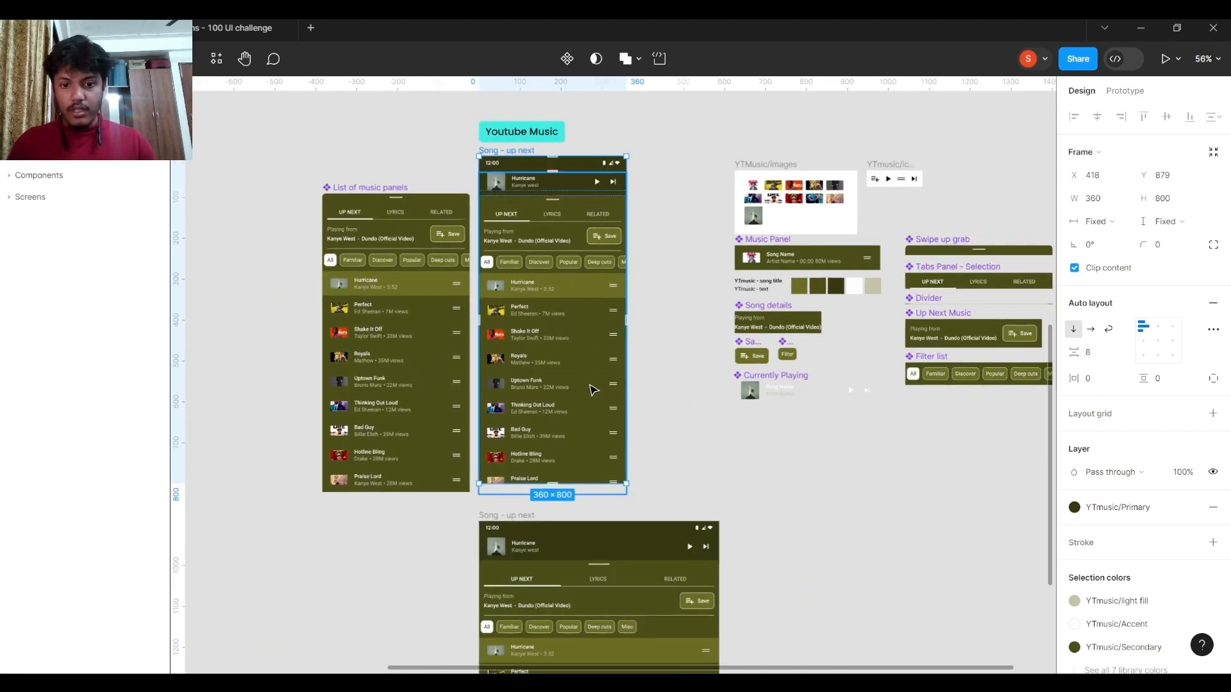
Duplicate the Praise Lord music panel three times at the end of the List of music panels component.
left_click(392, 454)
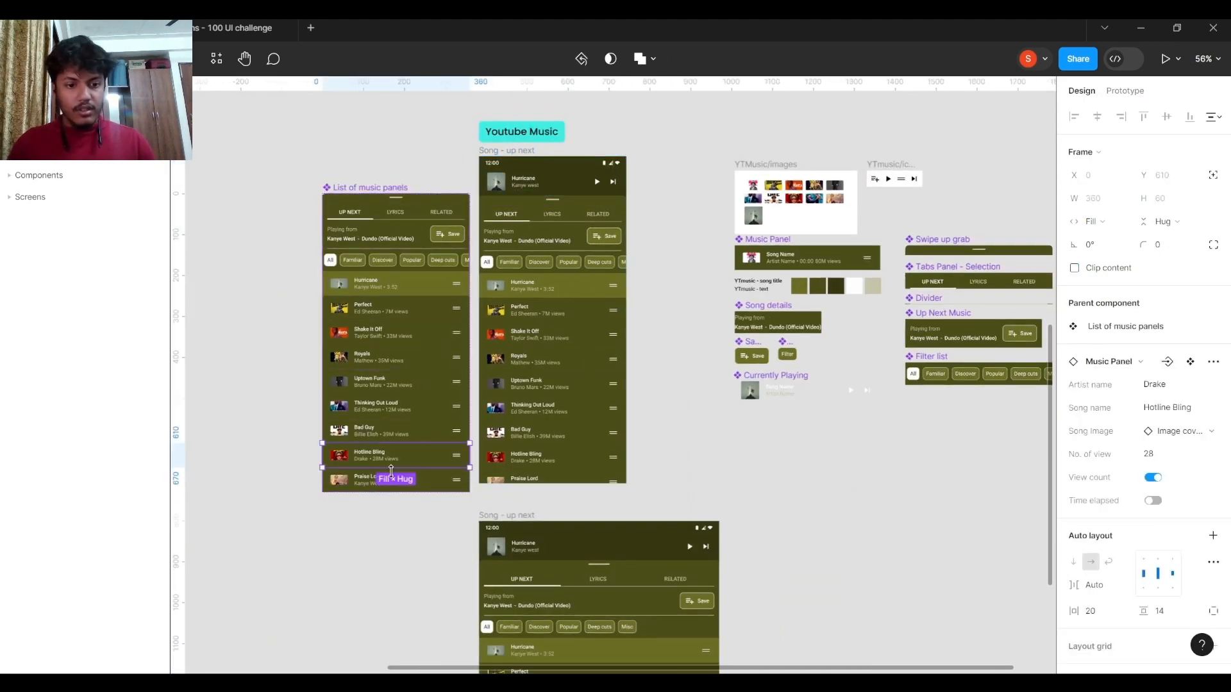
left_click(392, 472)
scroll(392, 473, "up", 3)
key("ctrl+d")
key("ctrl+d")
key("ctrl+d")
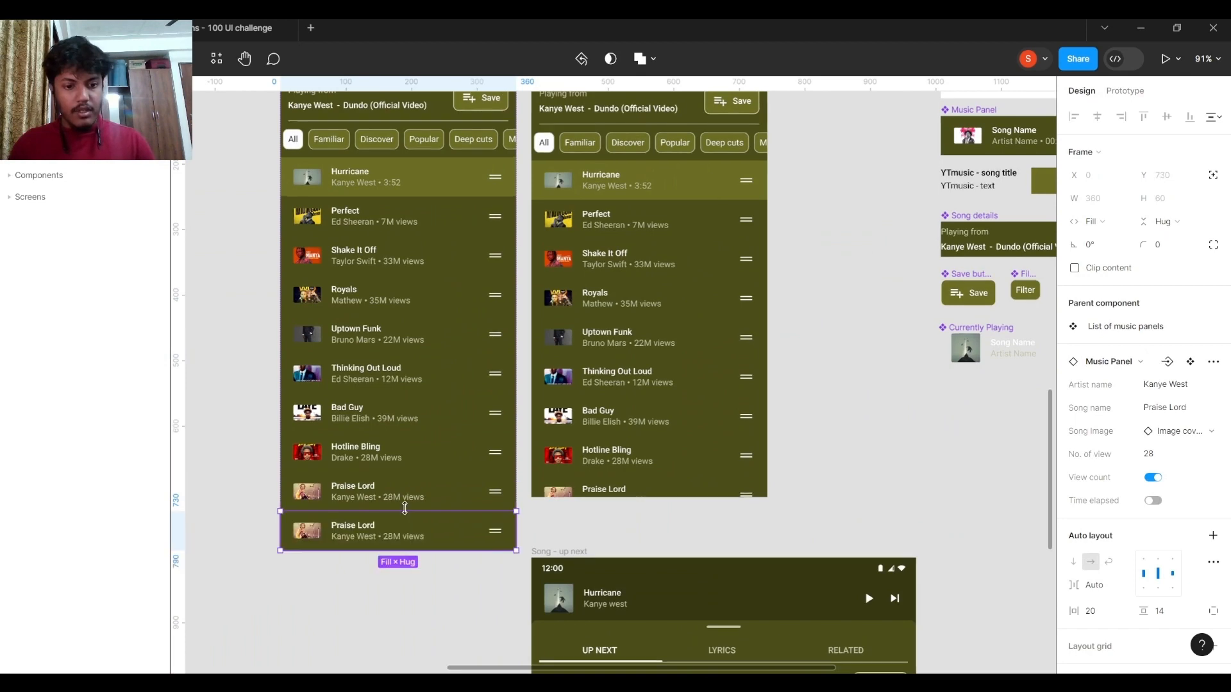
Try duplicating the Misc filter at the end of the Filter list component.
scroll(657, 422, "right", 7)
scroll(657, 422, "right", 3)
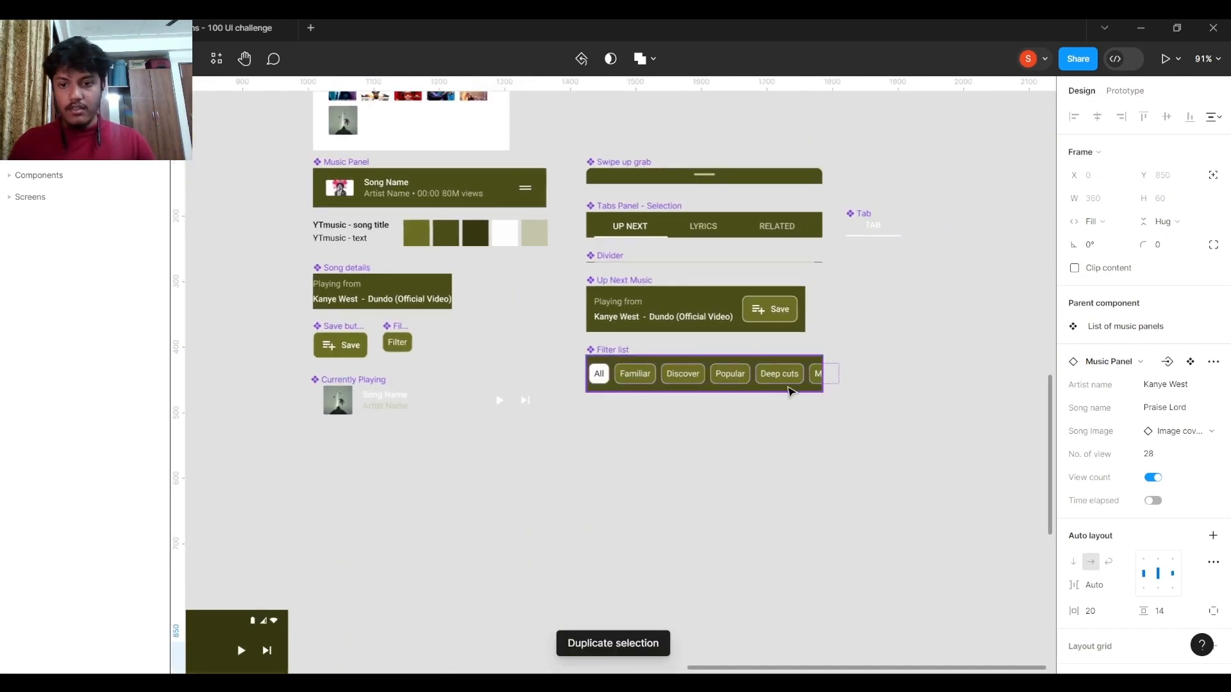
left_click(814, 375)
double_click(817, 375)
left_click(689, 481)
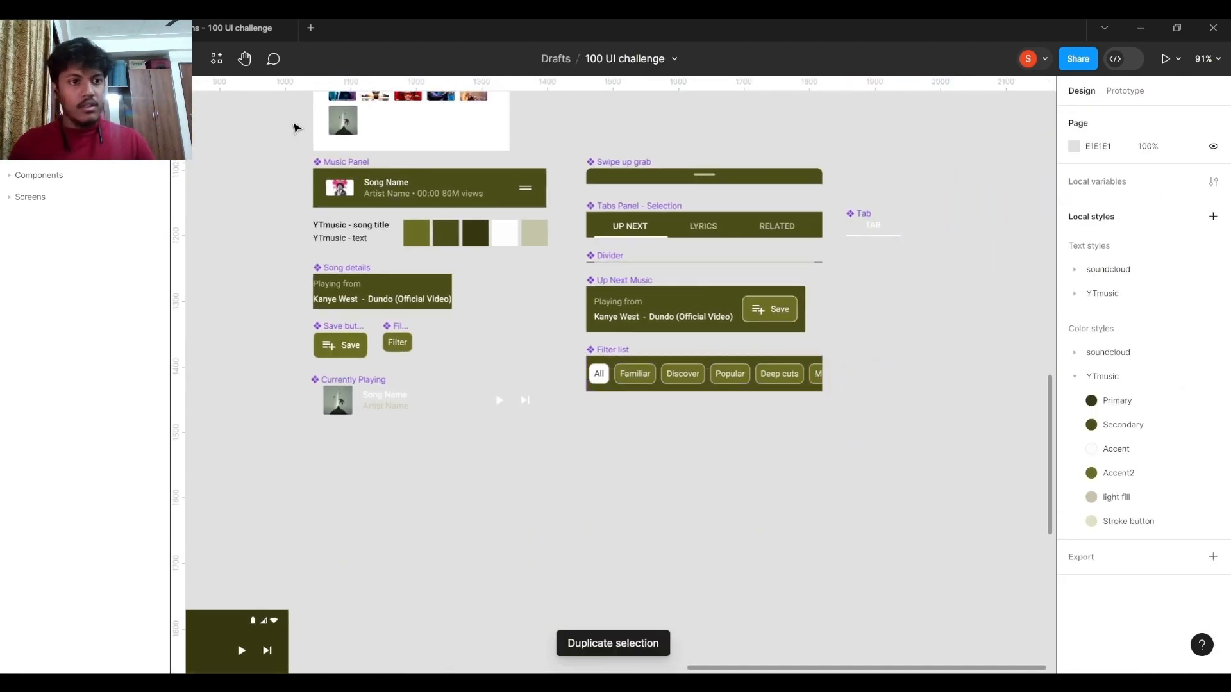
left_click(246, 29)
left_click_drag(668, 271, 545, 285)
scroll(584, 490, "down", 3)
left_click_drag(620, 290, 606, 516)
left_click(122, 28)
Undo the duplicated Misc filters in the Filter list and the duplicated Praise Lord panels in the List of music panels component.
key("ctrl+z")
key("ctrl+z")
key("ctrl+z")
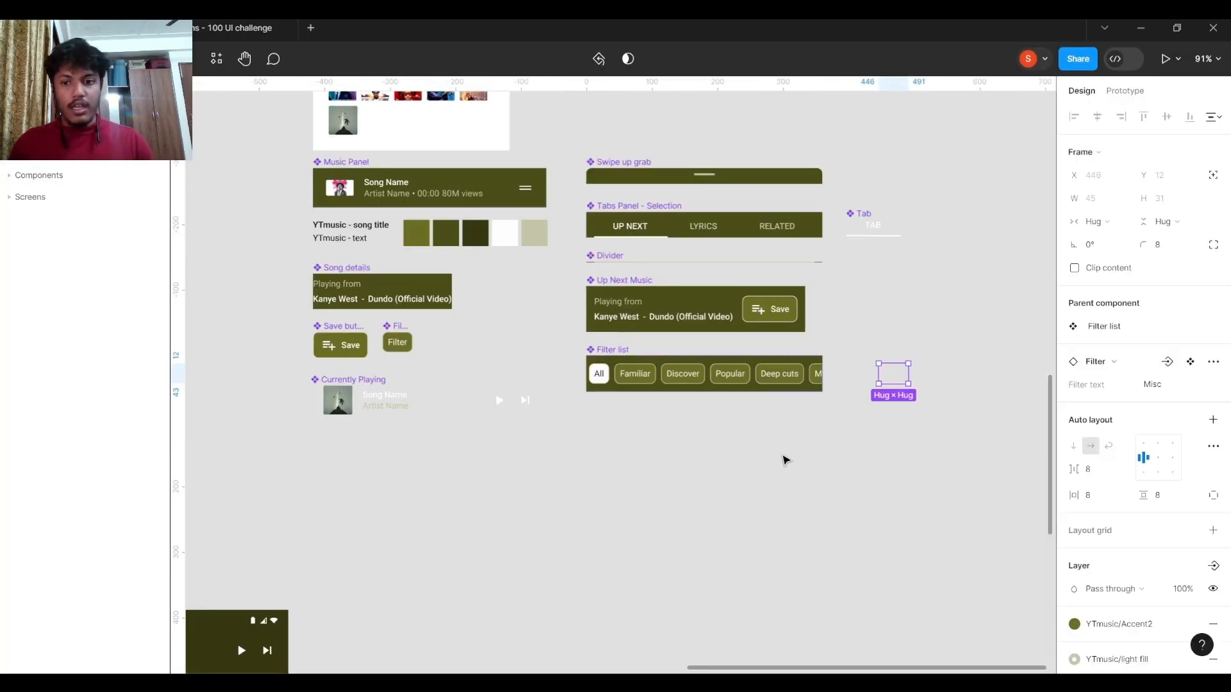
left_click_drag(643, 478, 1002, 395)
key("ctrl+z")
left_click_drag(447, 455, 859, 429)
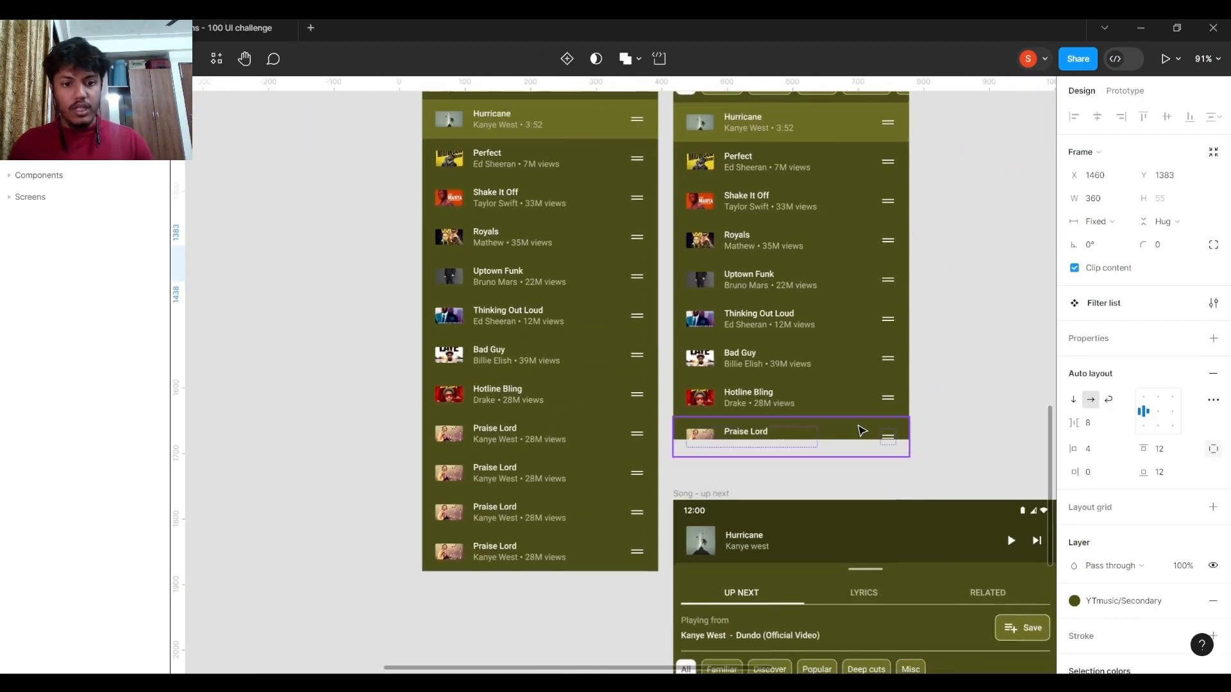
key("ctrl+z")
key("ctrl+z")
key("ctrl+z")
key("ctrl+z")
scroll(502, 489, "down", 2)
scroll(503, 489, "down", 2)
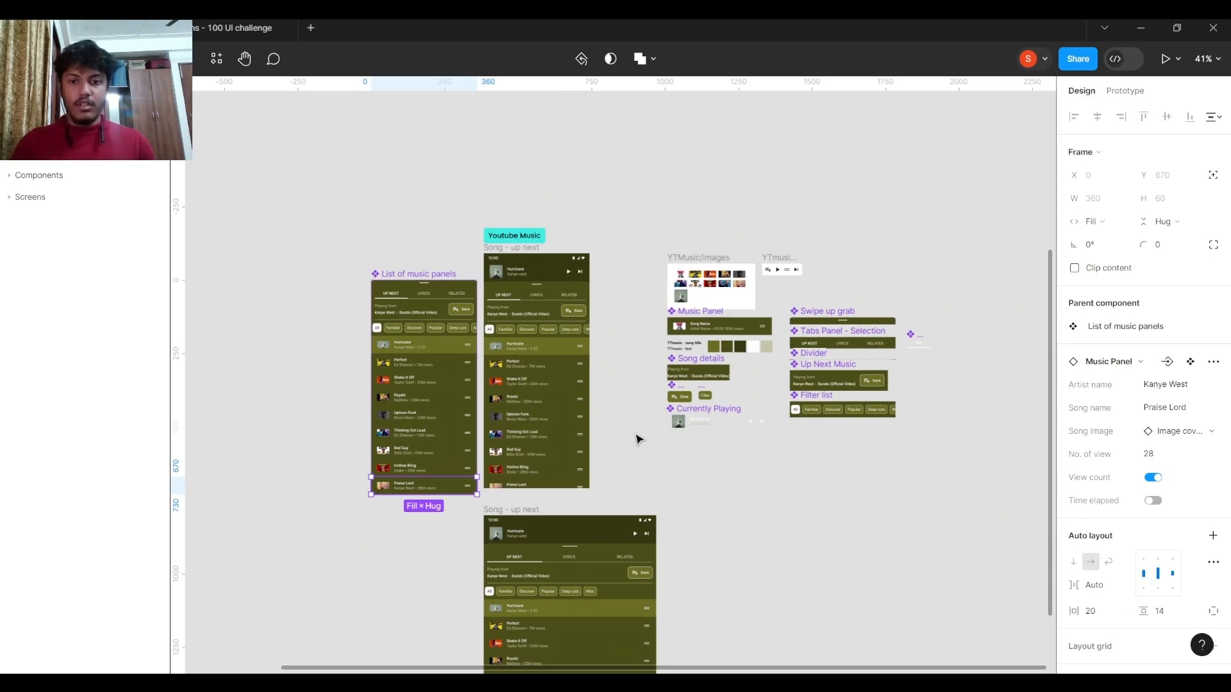
scroll(624, 365, "left", 4)
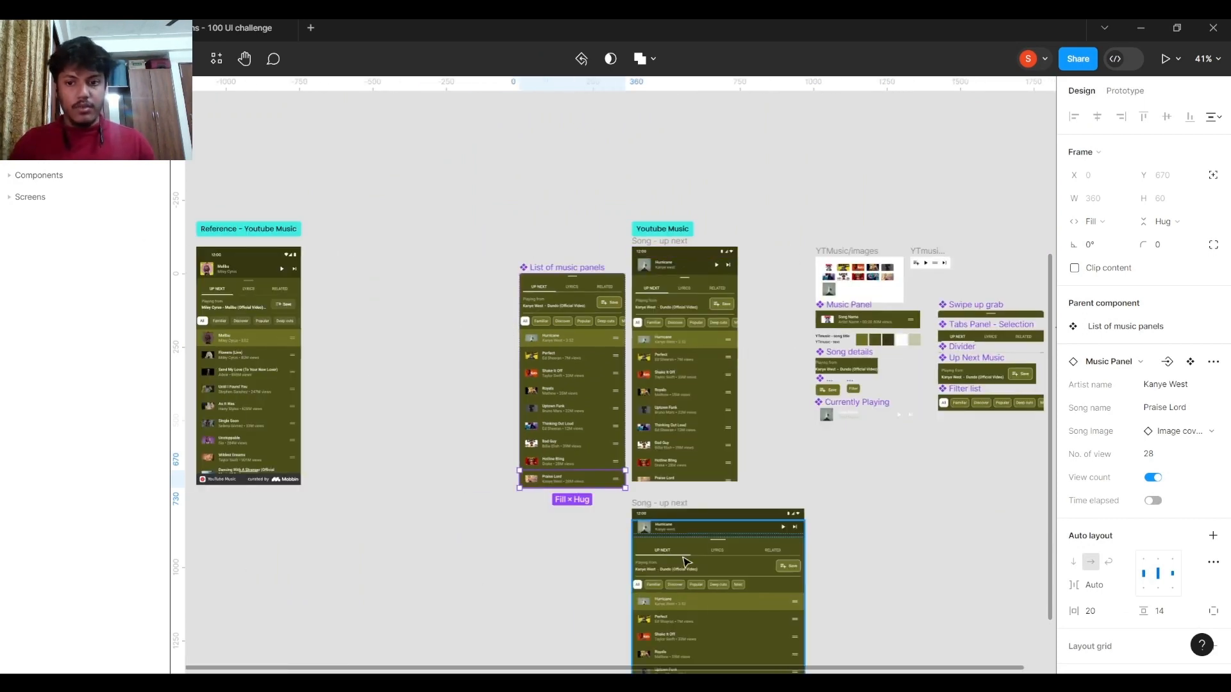
scroll(692, 385, "right", 2)
scroll(881, 381, "right", 2)
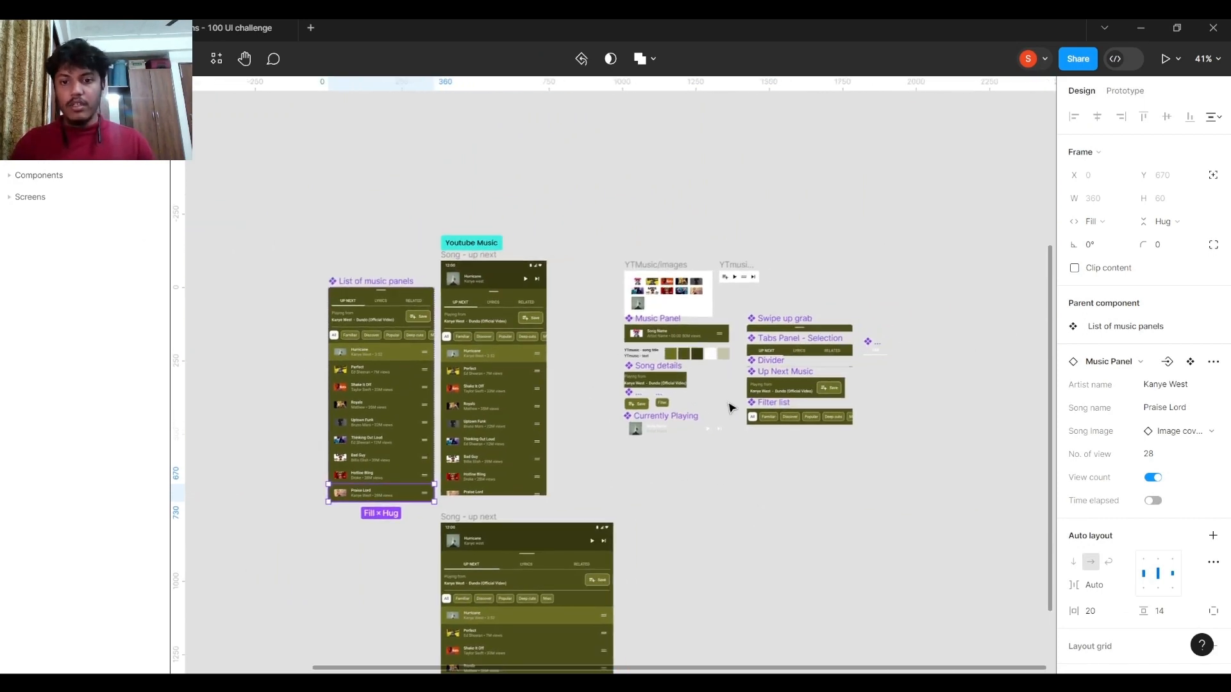
Turn on the Selected property of the LYRICS tab in the upper Song - up next screen.
scroll(763, 404, "up", 5)
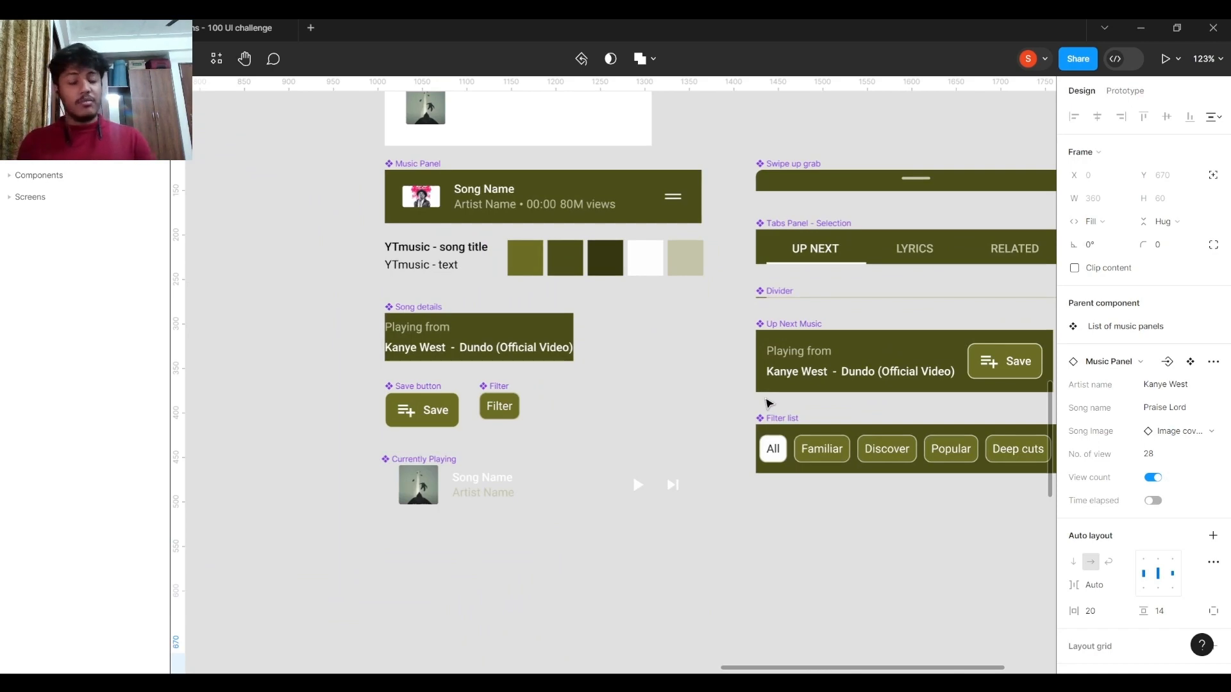
scroll(768, 402, "down", 5)
scroll(840, 387, "left", 3)
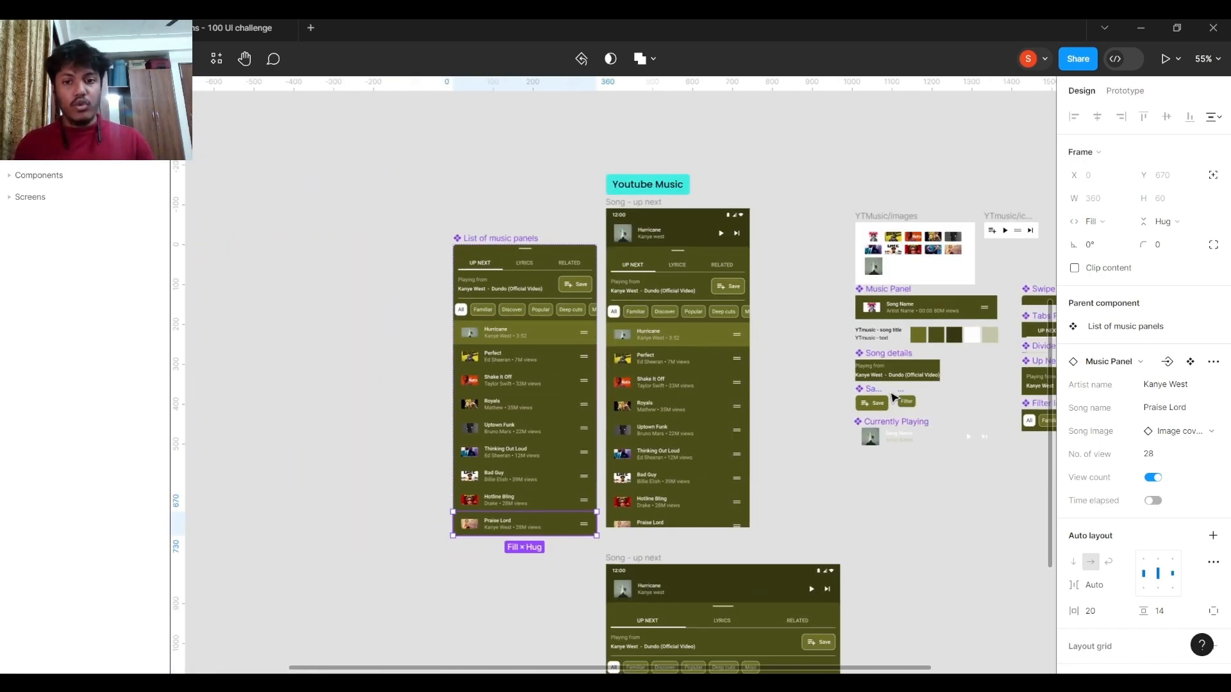
scroll(680, 288, "up", 5)
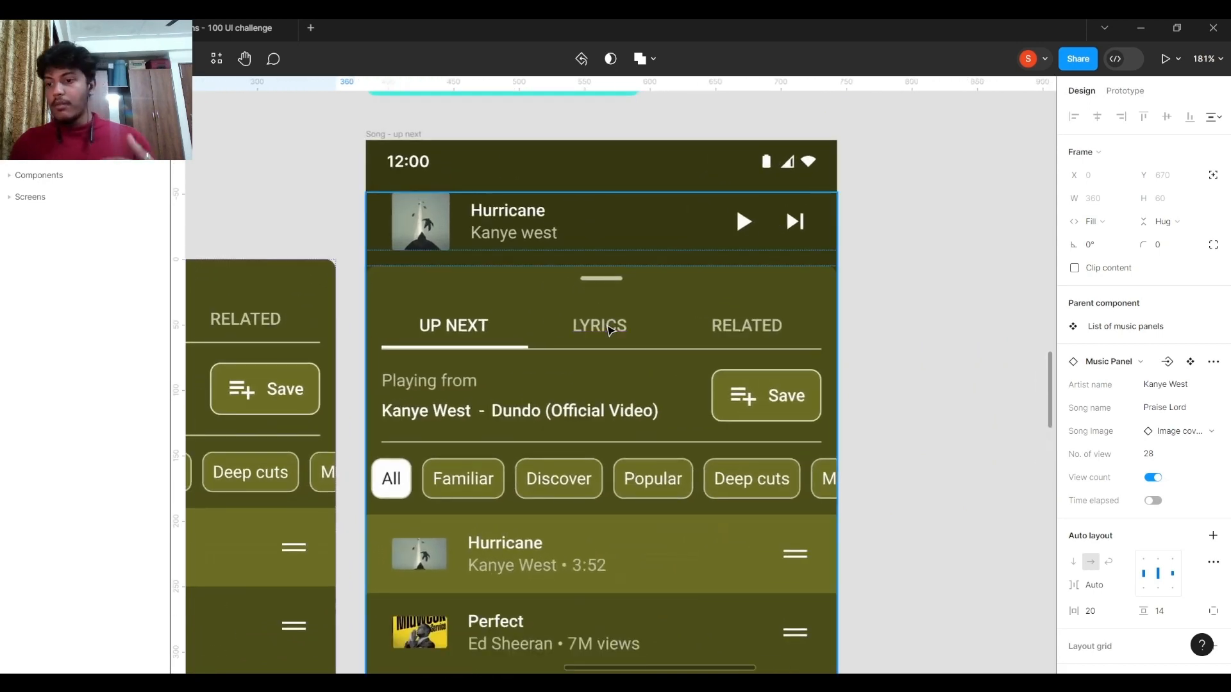
left_click(607, 329)
left_click(1190, 280)
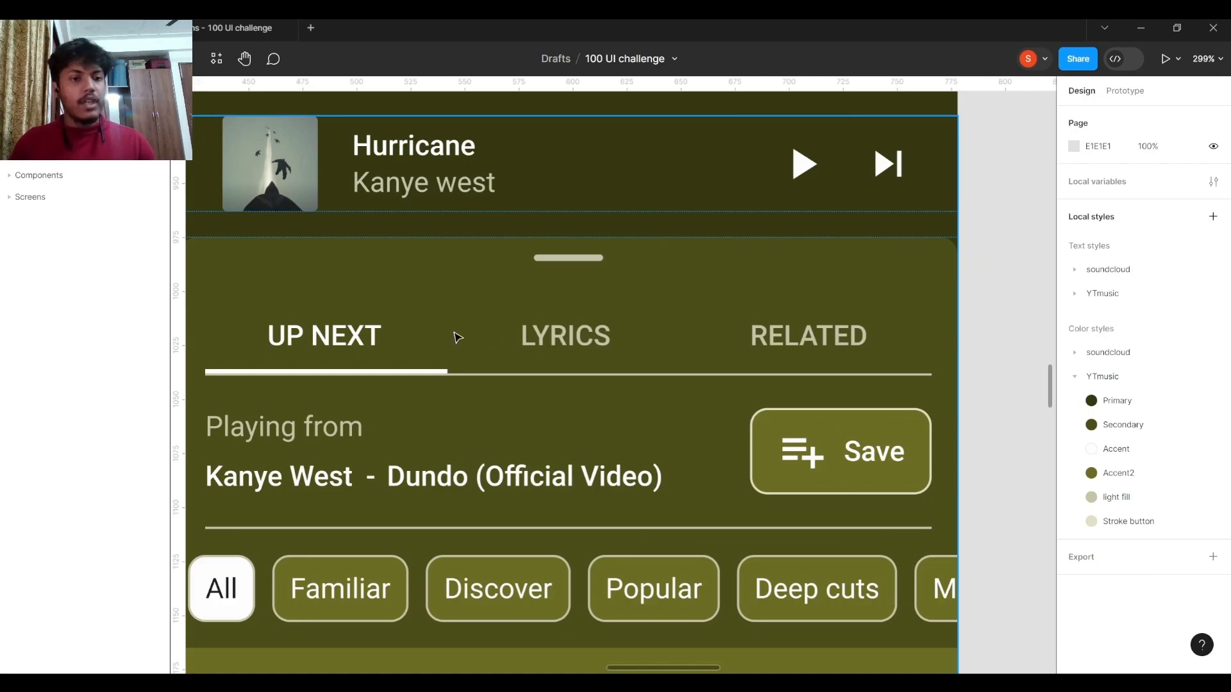
scroll(454, 335, "down", 3)
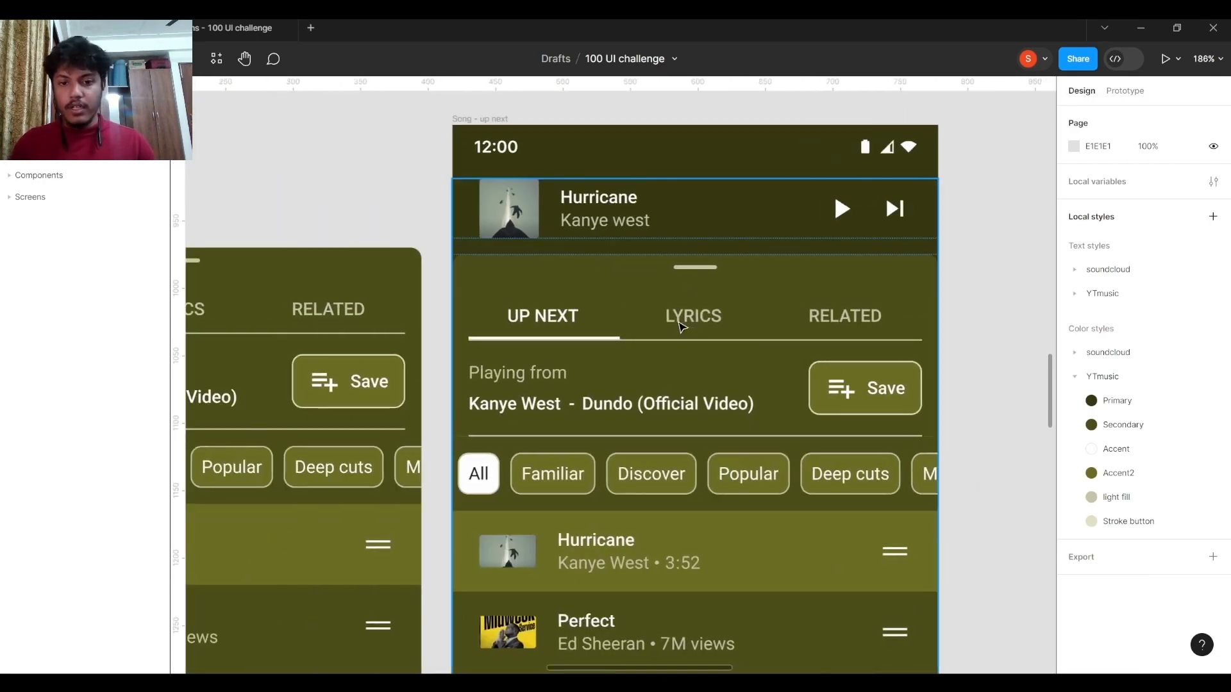
double_click(682, 328)
double_click(704, 327)
double_click(706, 325)
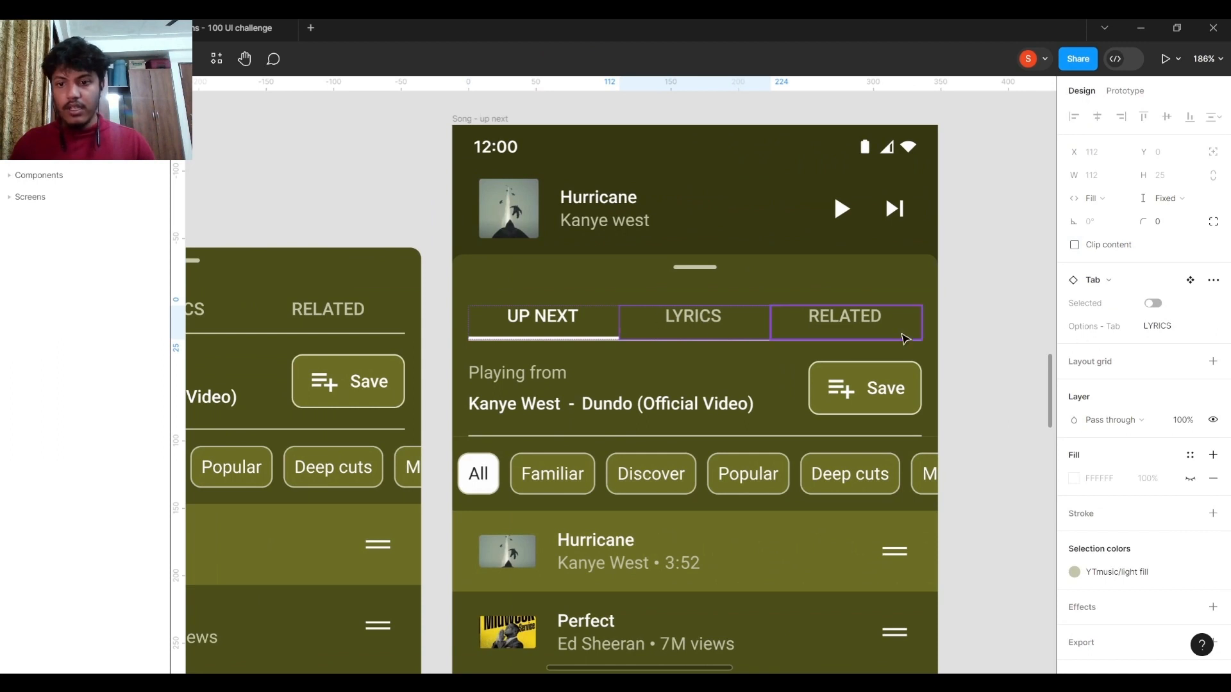
left_click(1153, 303)
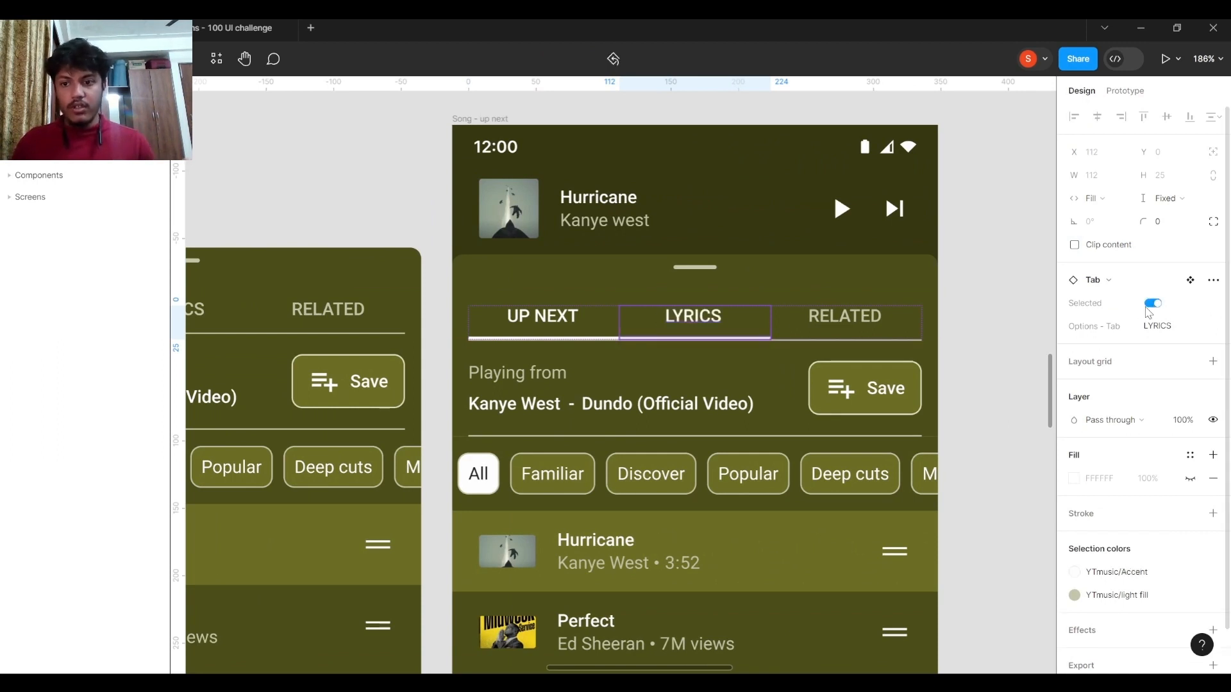
Turn off the Selected property of the UP NEXT tab in the upper Song - up next screen.
double_click(555, 321)
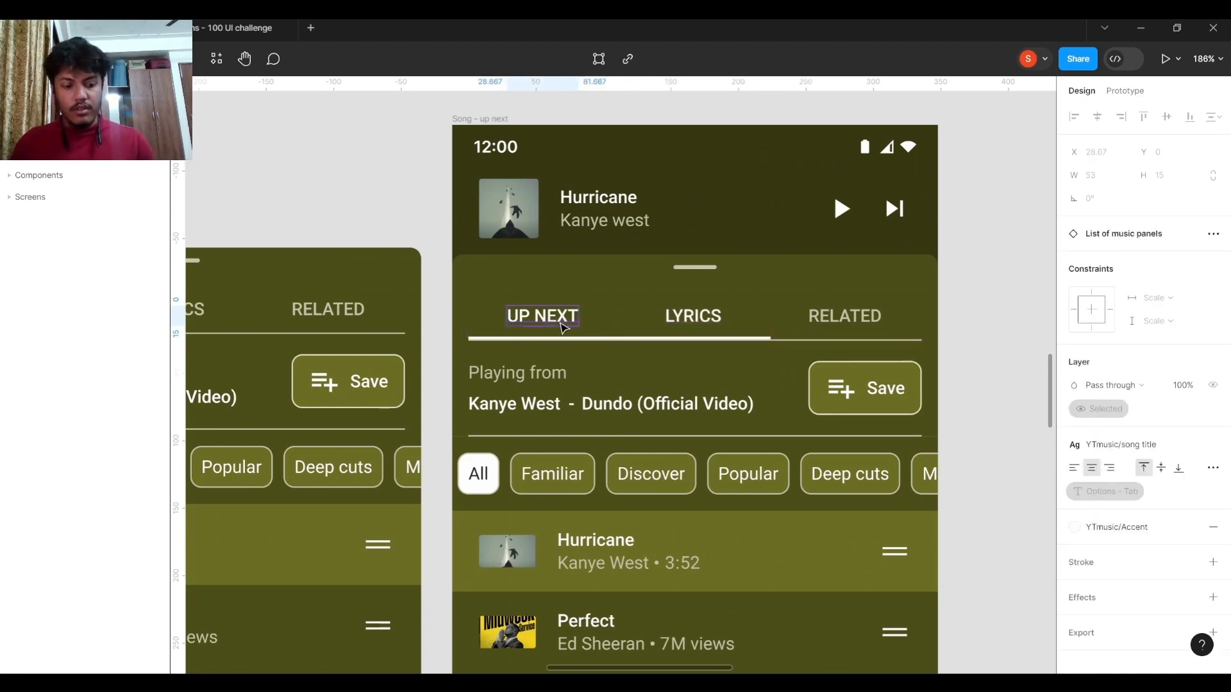
key("Escape")
double_click(562, 322)
double_click(562, 321)
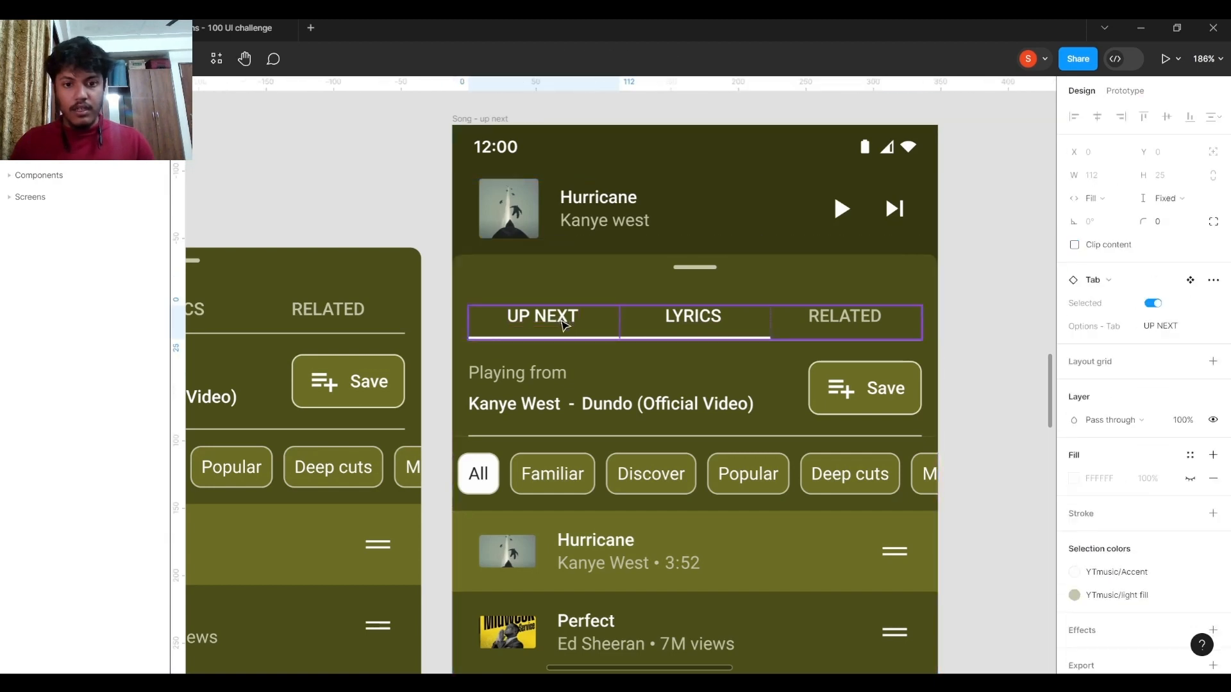
left_click(1152, 303)
left_click(992, 339)
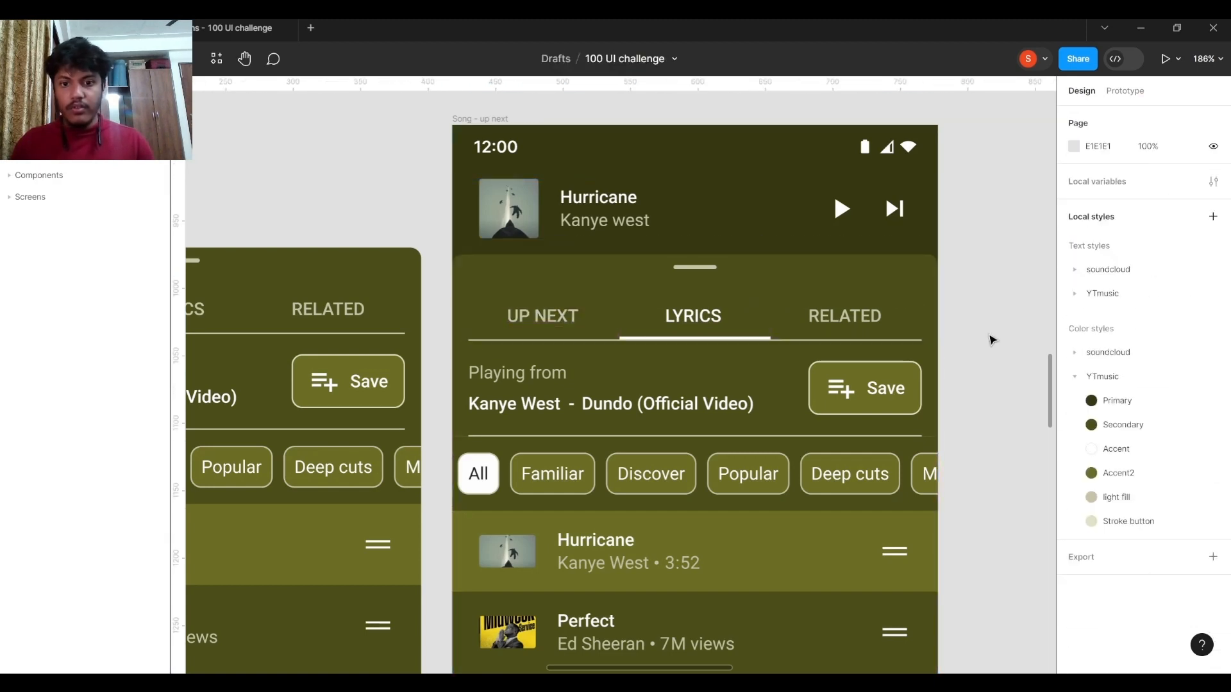
Examine the upper Song - up next screen beside its List of music panels component and the supporting YouTube Music components.
scroll(992, 340, "down", 5)
scroll(854, 323, "right", 4)
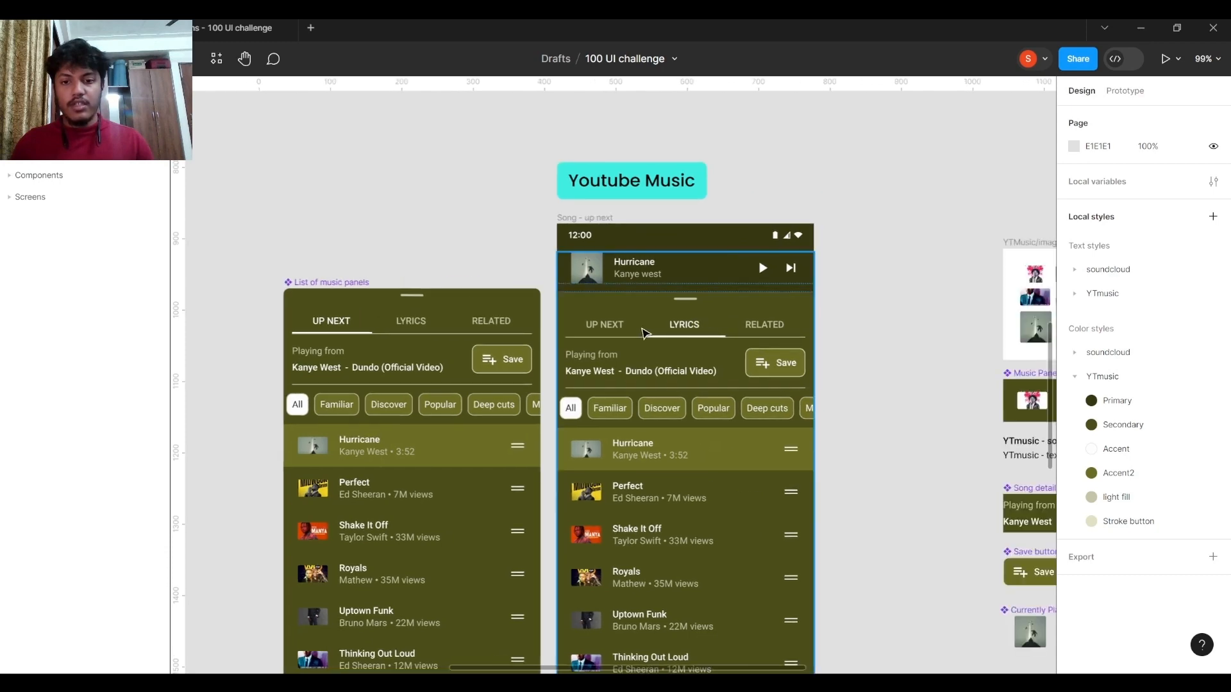
scroll(582, 335, "down", 5)
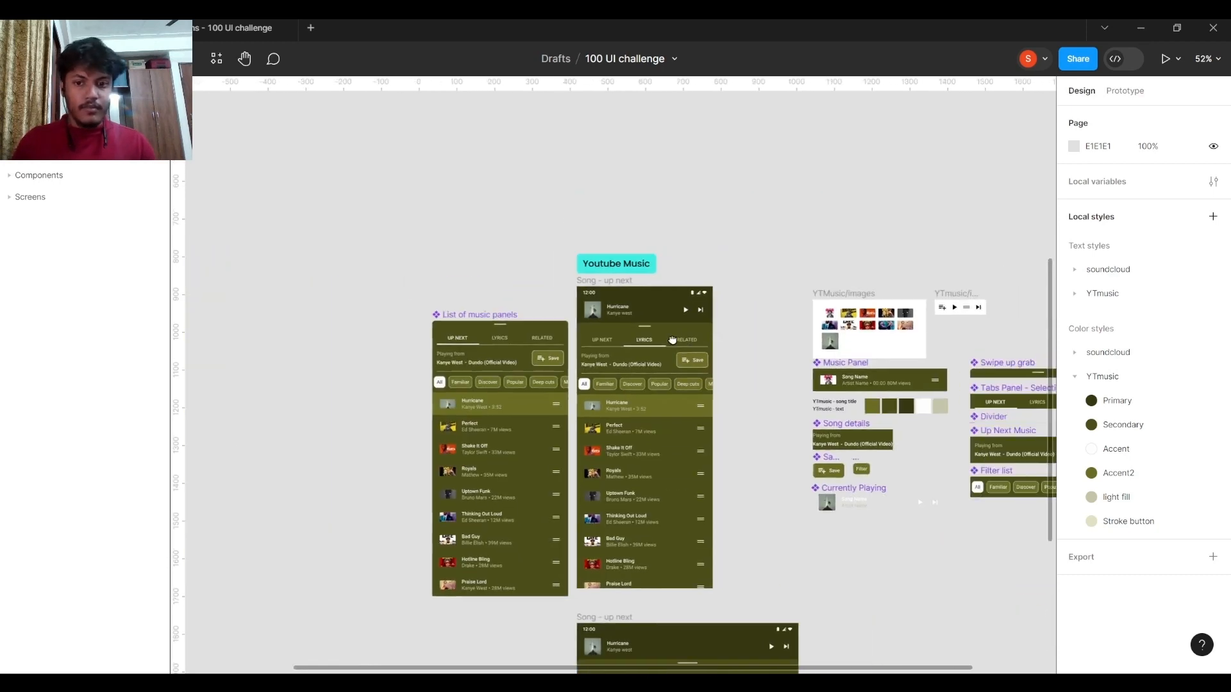
scroll(620, 351, "right", 3)
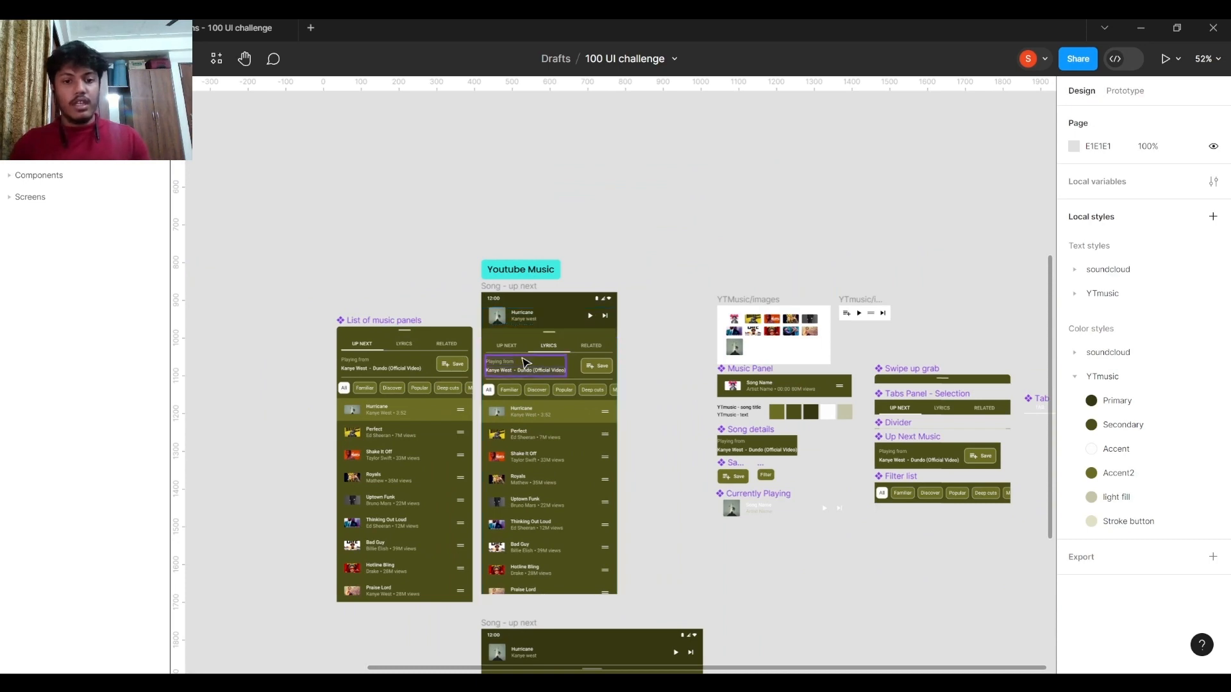
scroll(524, 346, "up", 10)
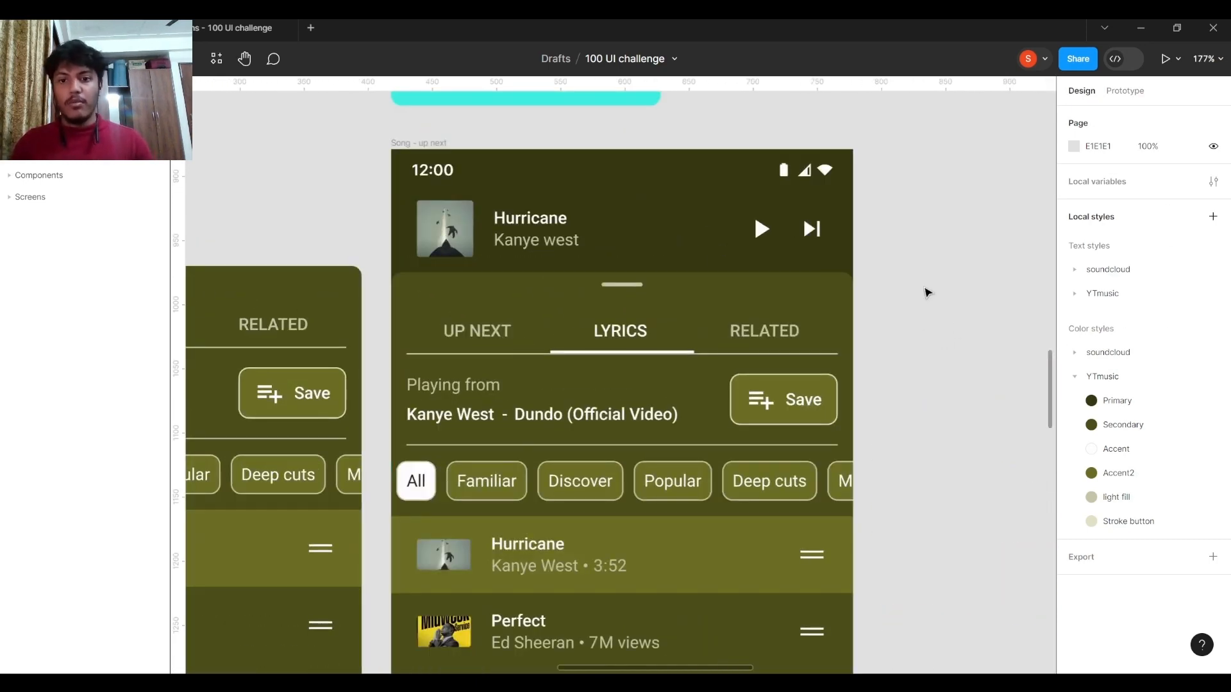
scroll(928, 293, "down", 5)
scroll(737, 256, "right", 4)
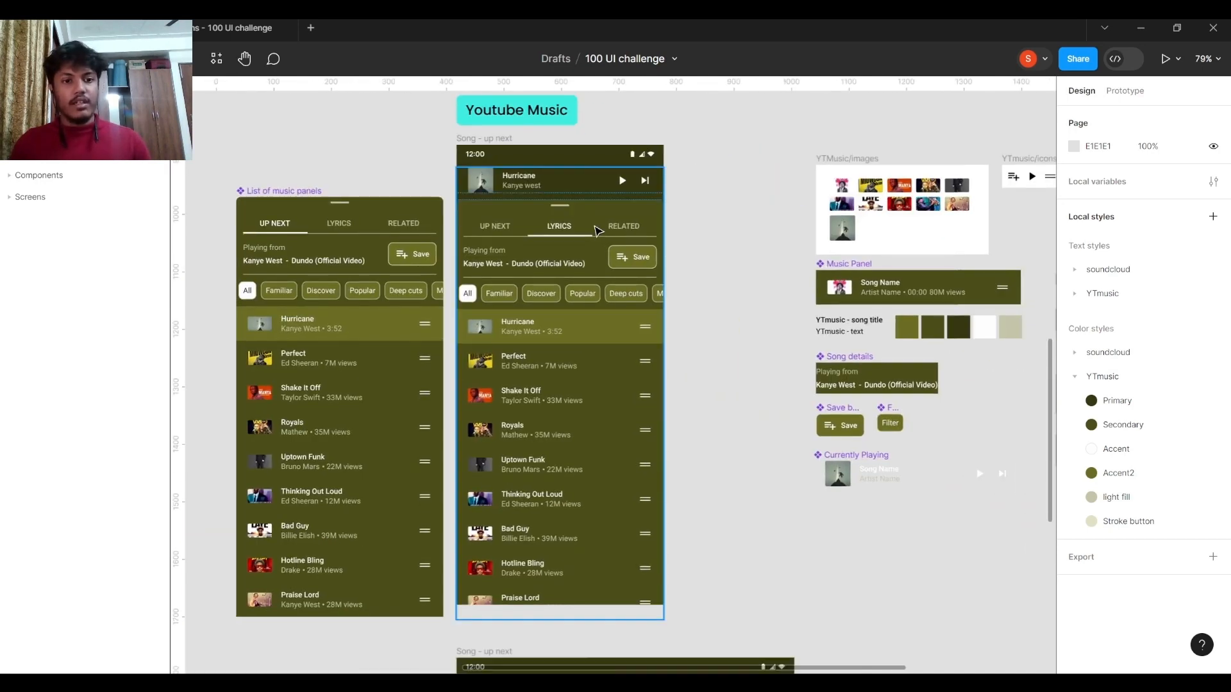
scroll(716, 202, "down", 5)
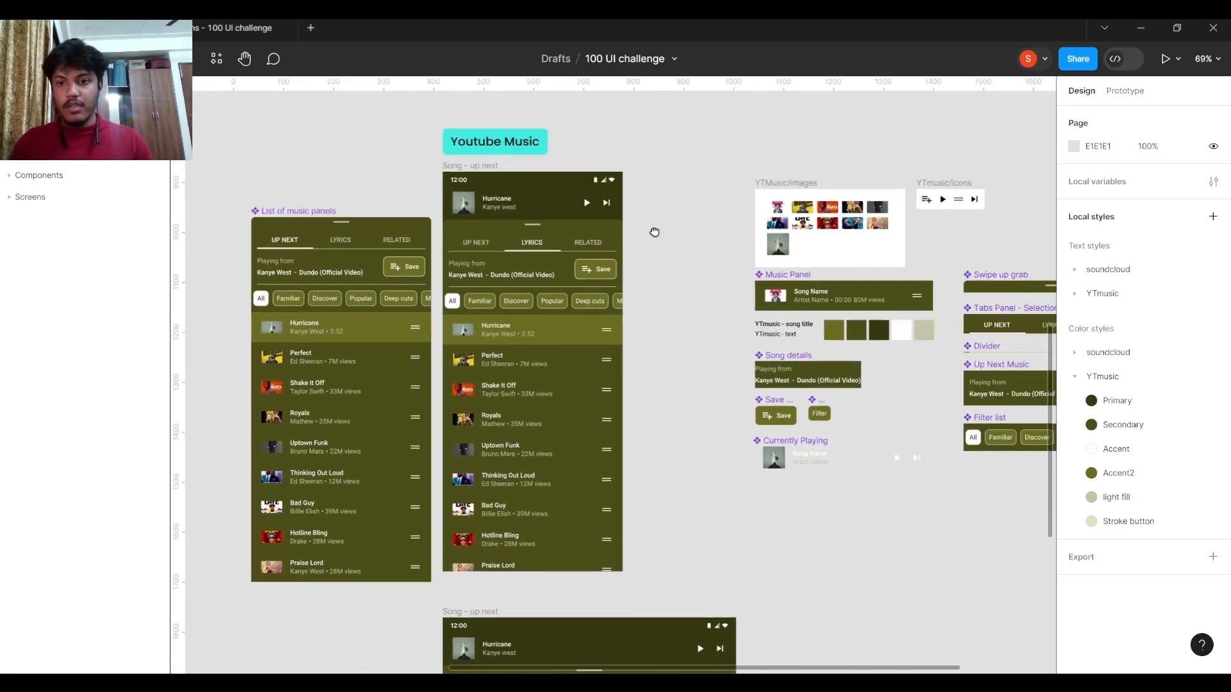
scroll(651, 218, "up", 3)
Open the Components page and examine the Sound Cloud icons, images and navigation components.
left_click(25, 91)
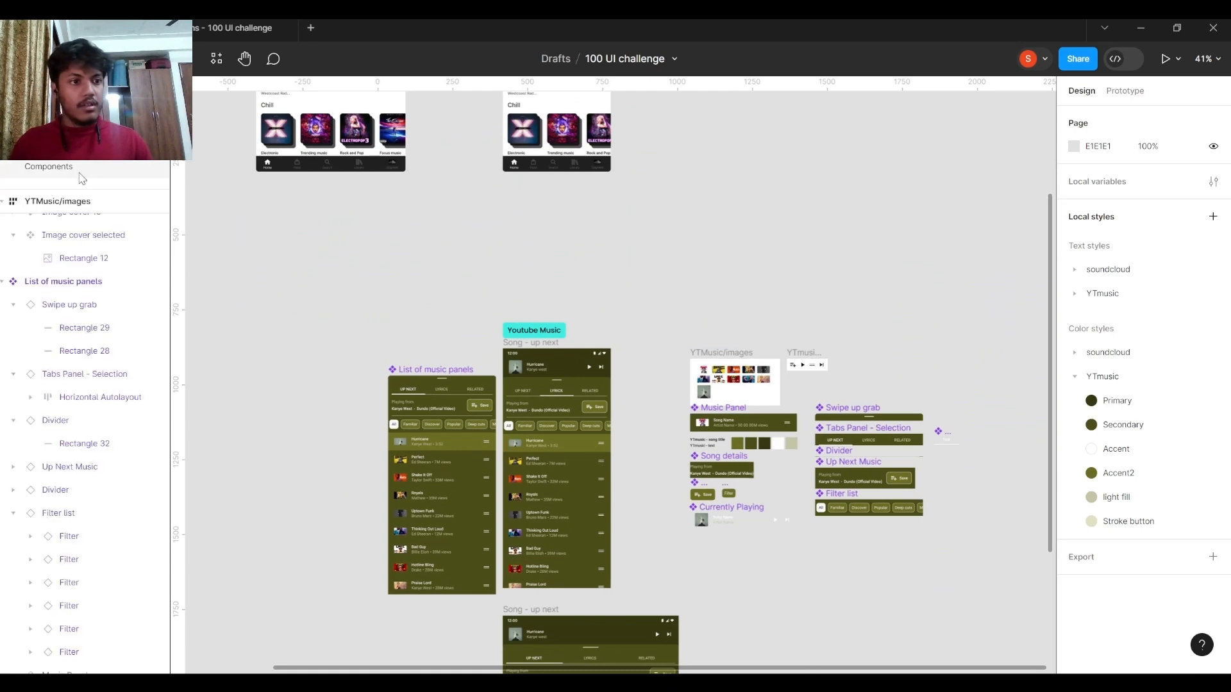
left_click(78, 168)
scroll(686, 311, "down", 1)
scroll(478, 368, "down", 4)
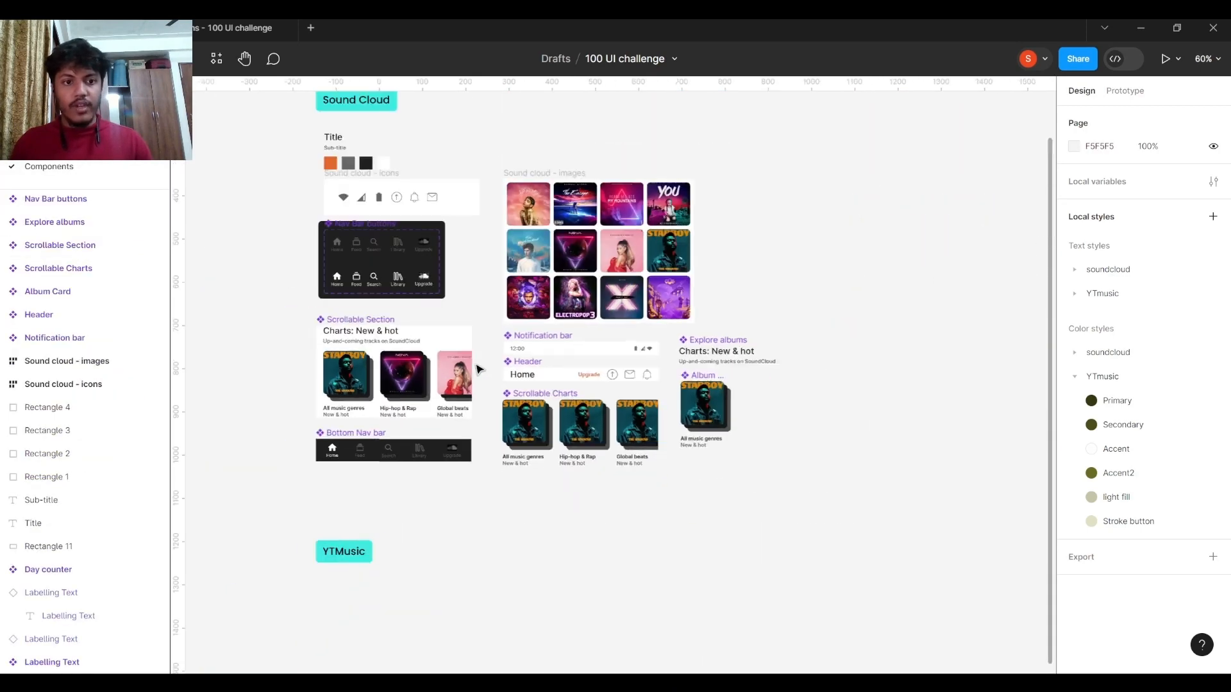
scroll(373, 268, "up", 4)
scroll(373, 268, "up", 2)
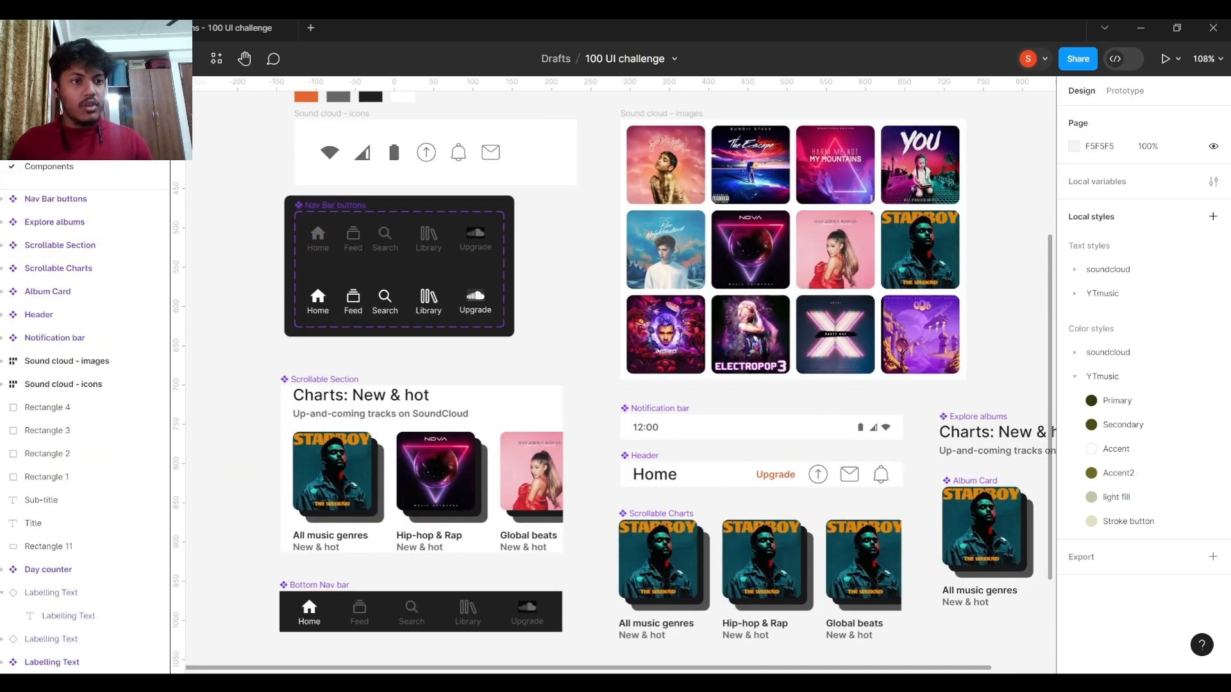
Return to the Screens page and examine the Reference - Youtube Music screenshot, selecting it and clearing the selection.
left_click(65, 146)
scroll(566, 411, "up", 6)
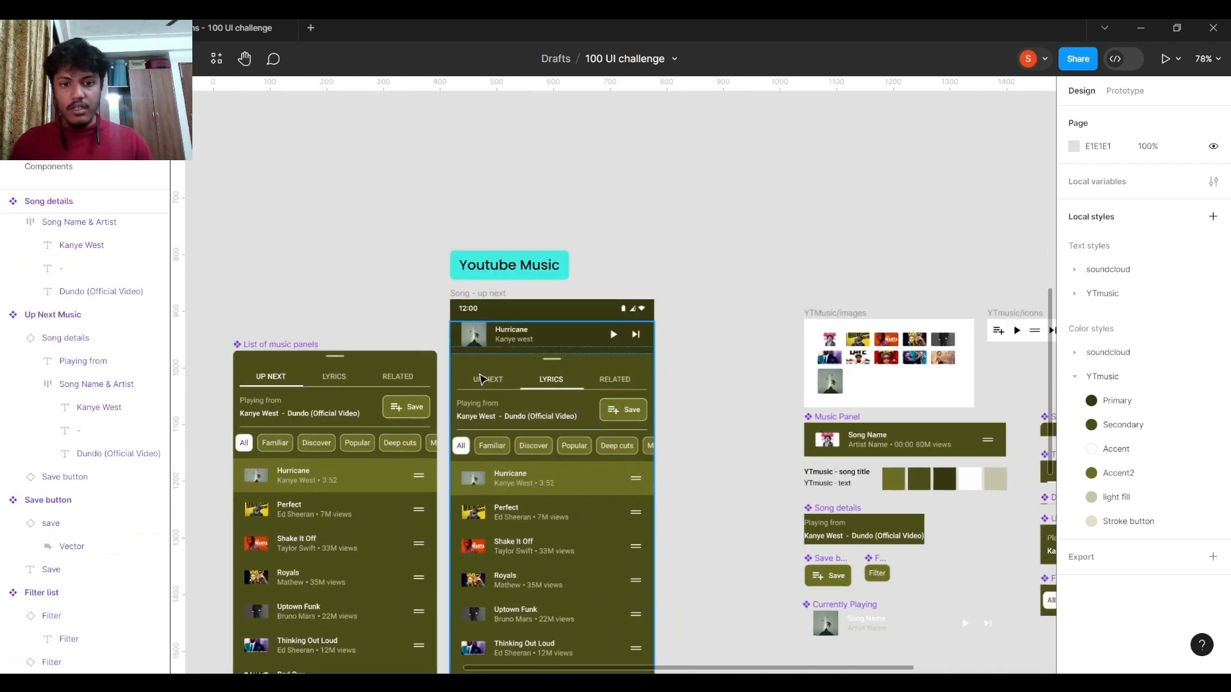
left_click(482, 379)
scroll(729, 375, "down", 4)
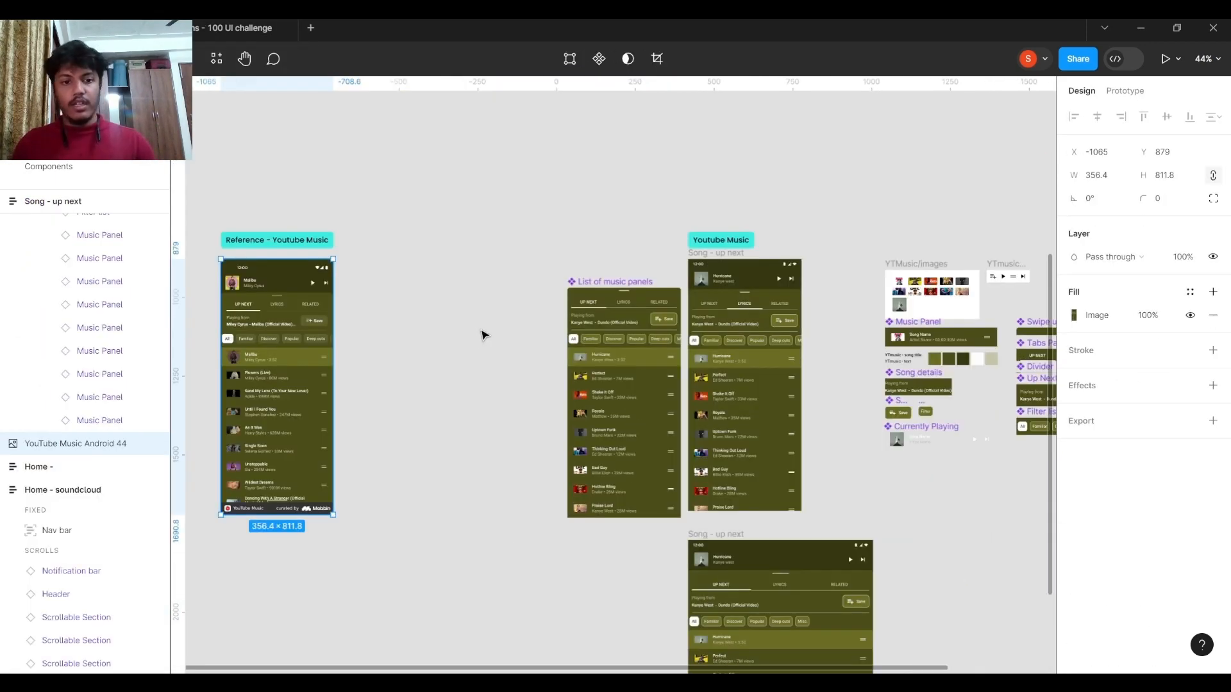
scroll(415, 359, "left", 3)
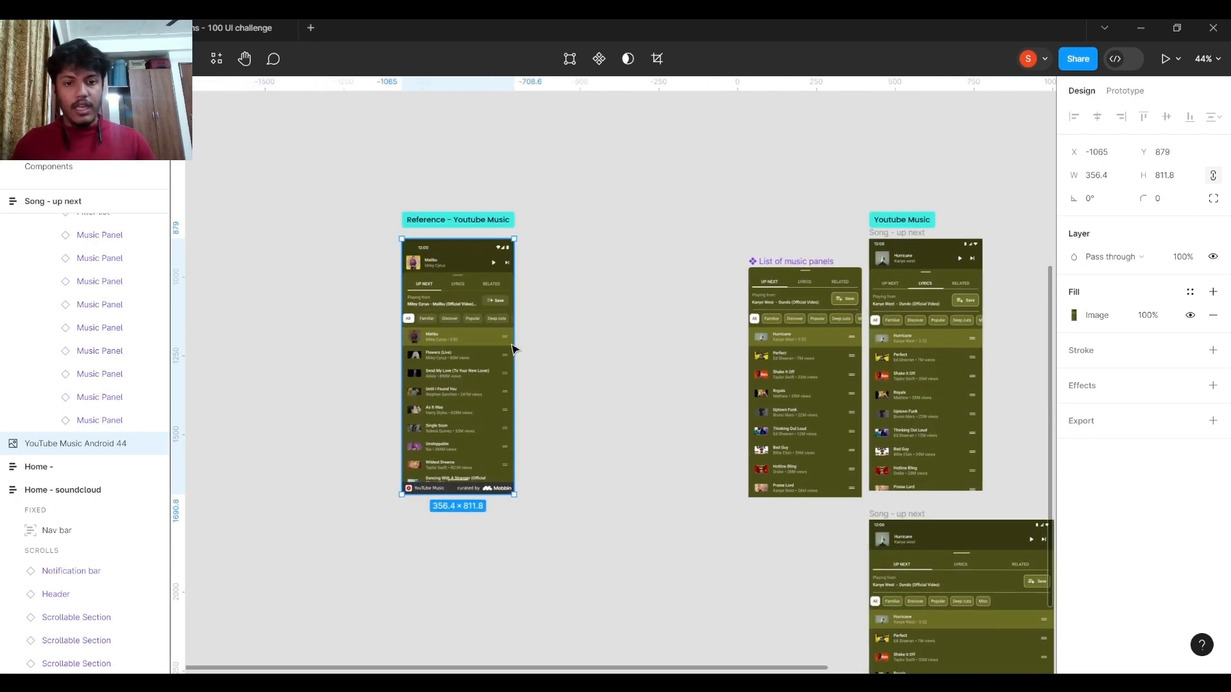
scroll(513, 349, "up", 5)
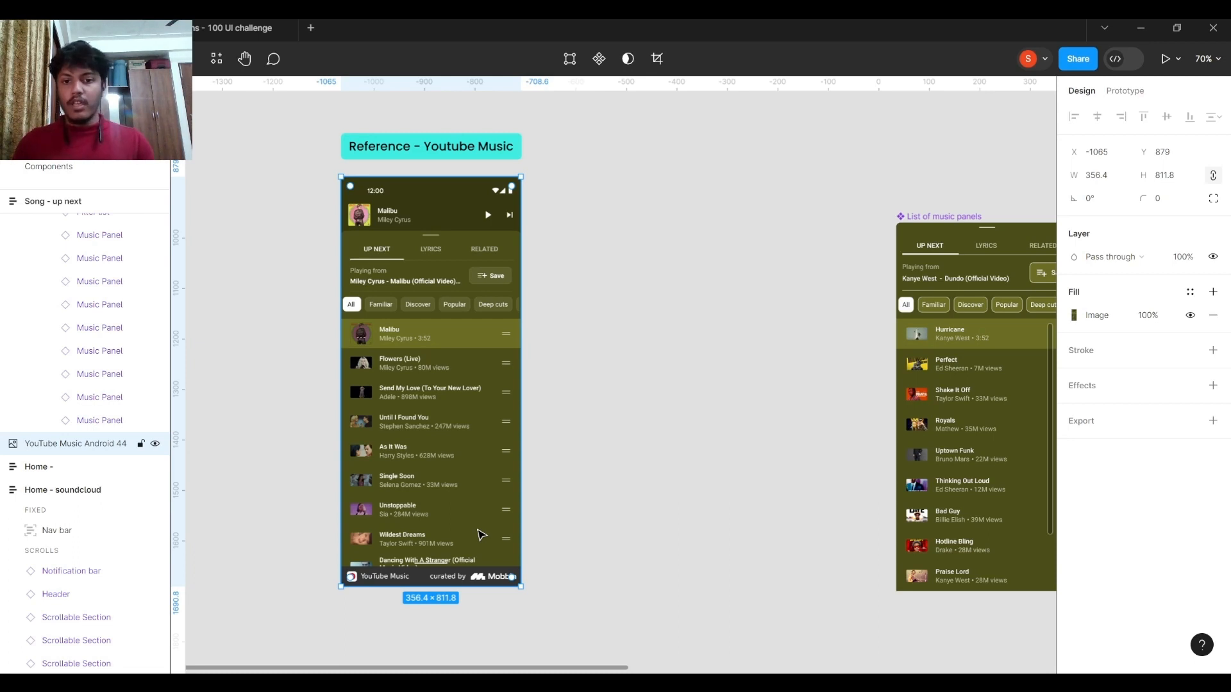
scroll(519, 411, "right", 3)
left_click(511, 393)
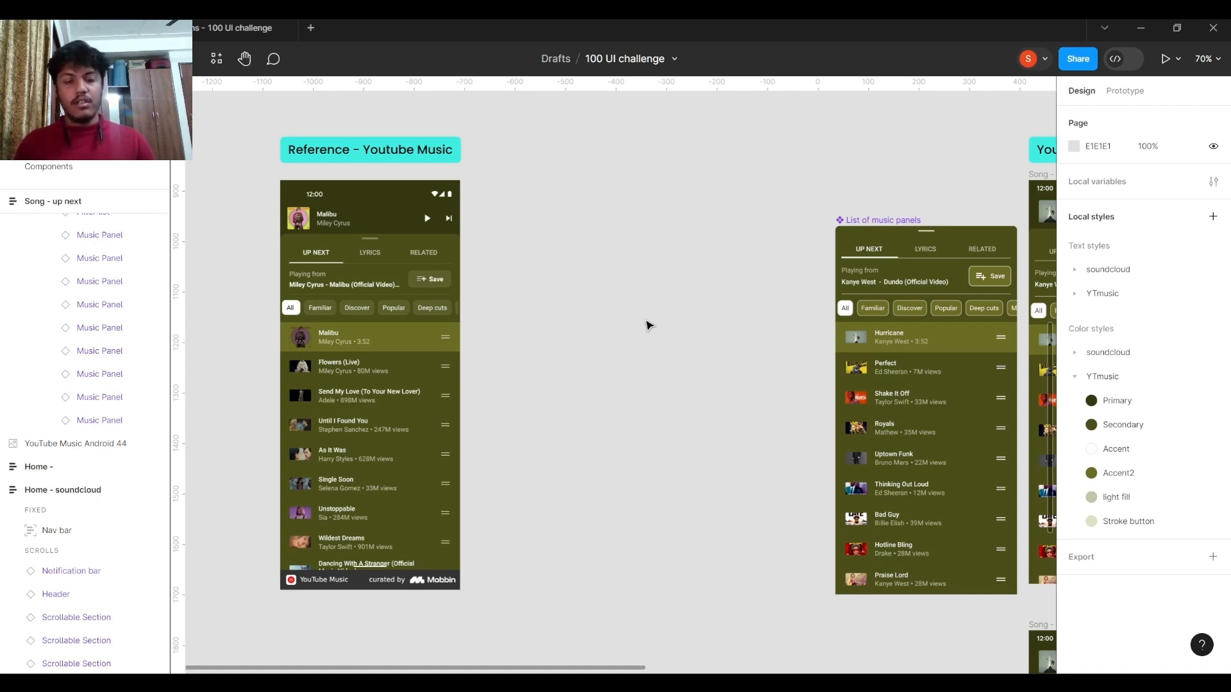
Compare the Reference - Youtube Music screenshot with the List of music panels component and both recreated Song - up next screens.
scroll(647, 325, "down", 3)
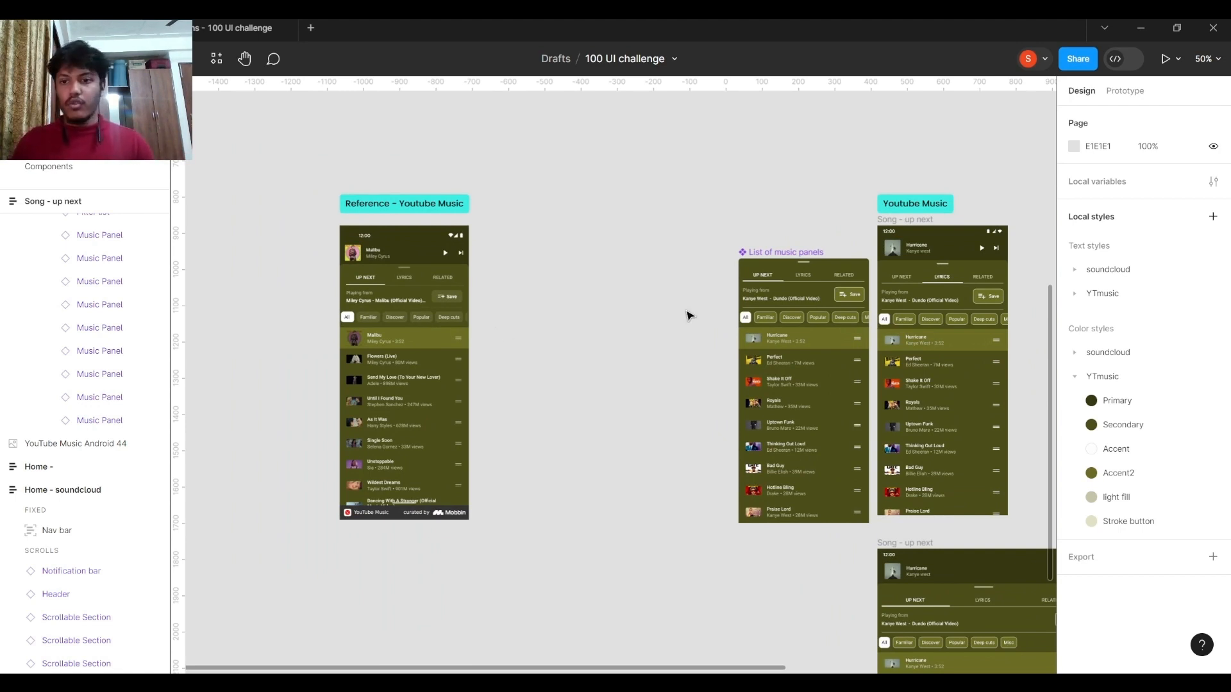
scroll(689, 316, "right", 3)
scroll(502, 293, "down", 5)
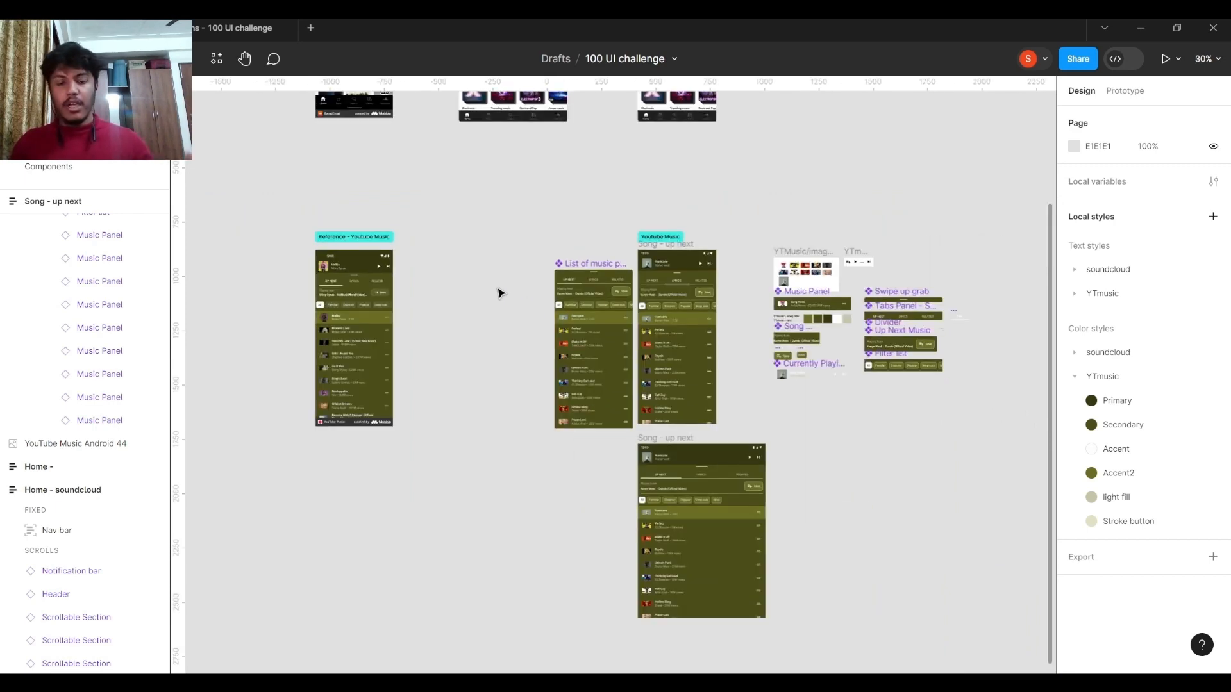
scroll(434, 300, "up", 5)
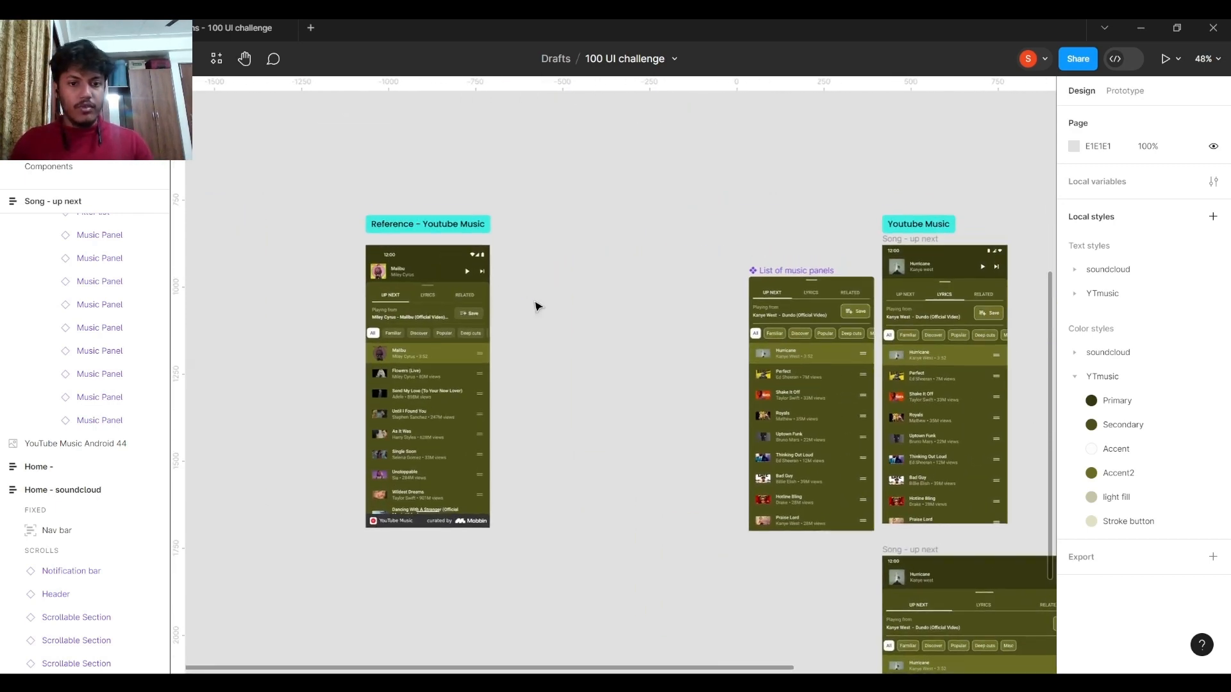
scroll(551, 309, "up", 5)
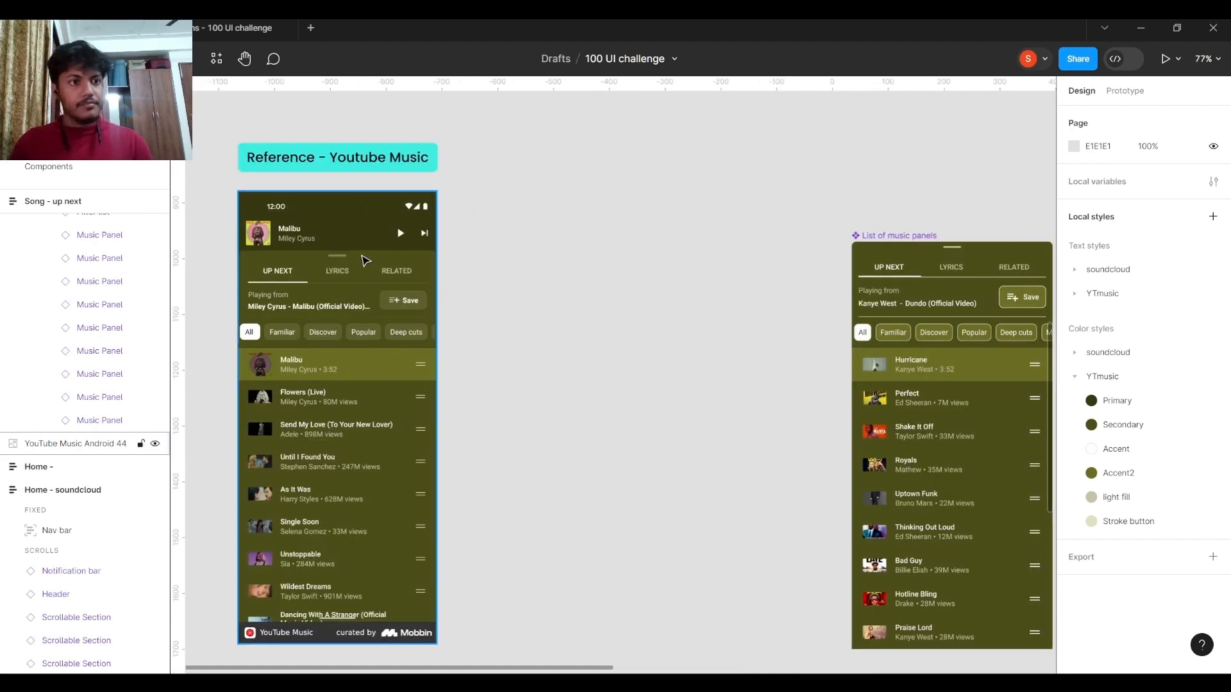